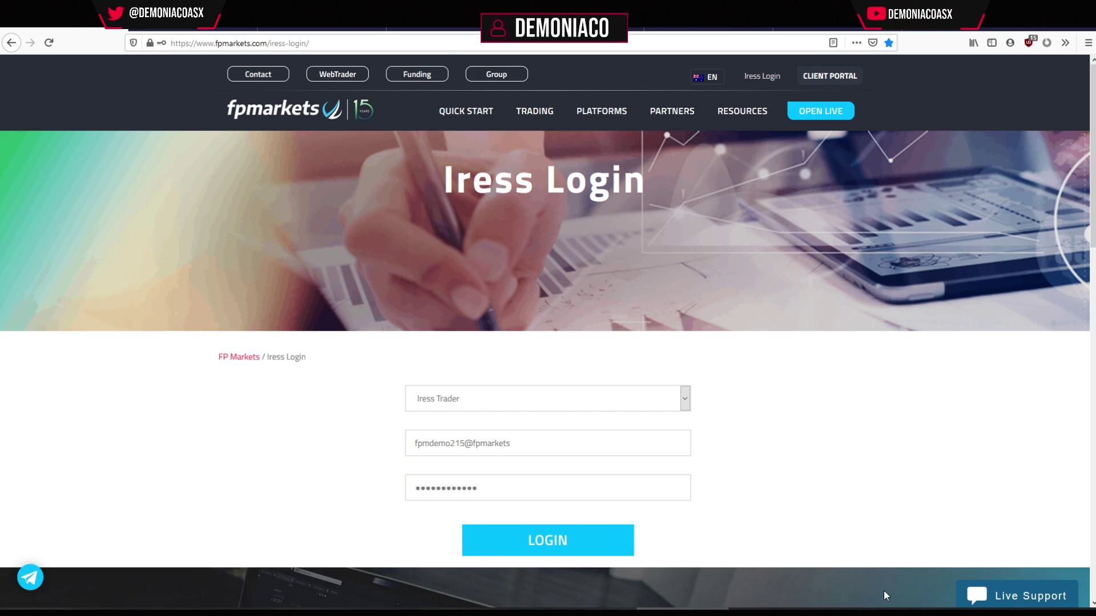
Step: Log in on the FP Markets page with Iress Trader as the platform and the saved credentials
click(509, 398)
click(438, 439)
click(420, 443)
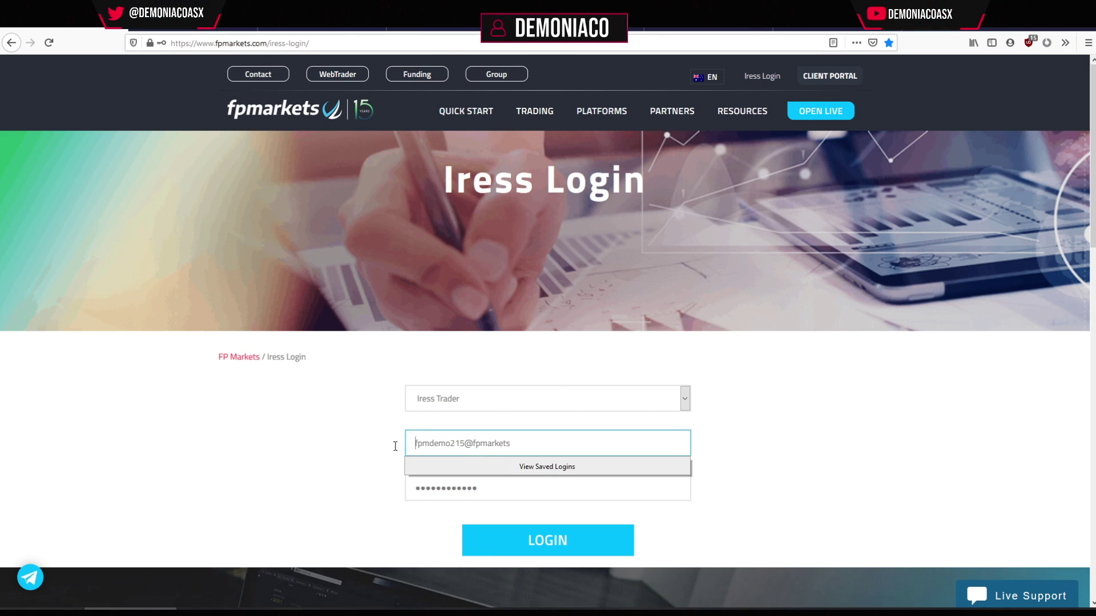
click(446, 494)
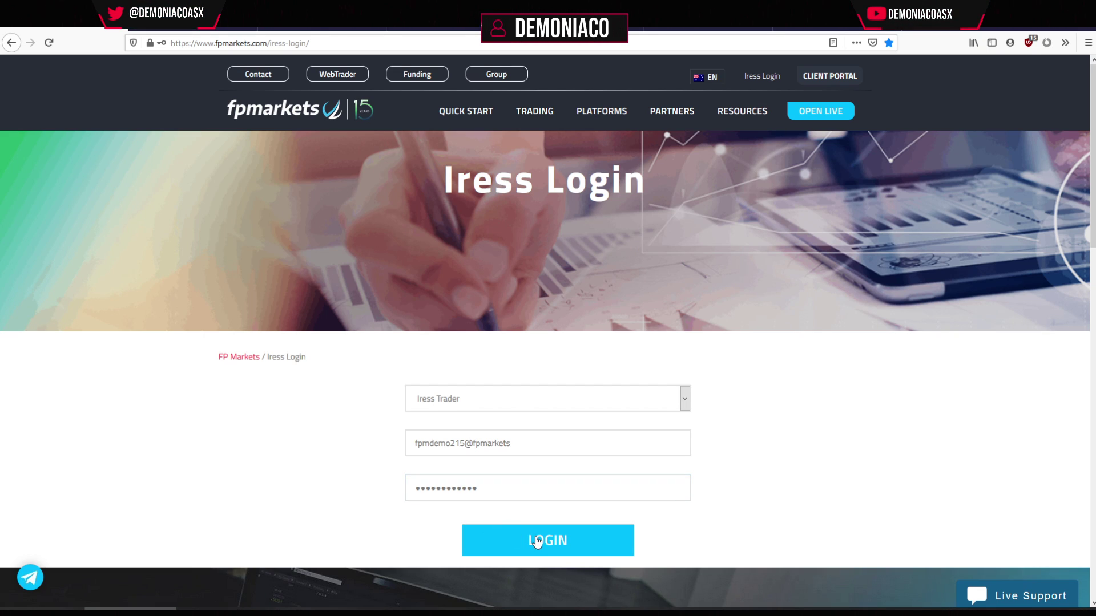
click(532, 540)
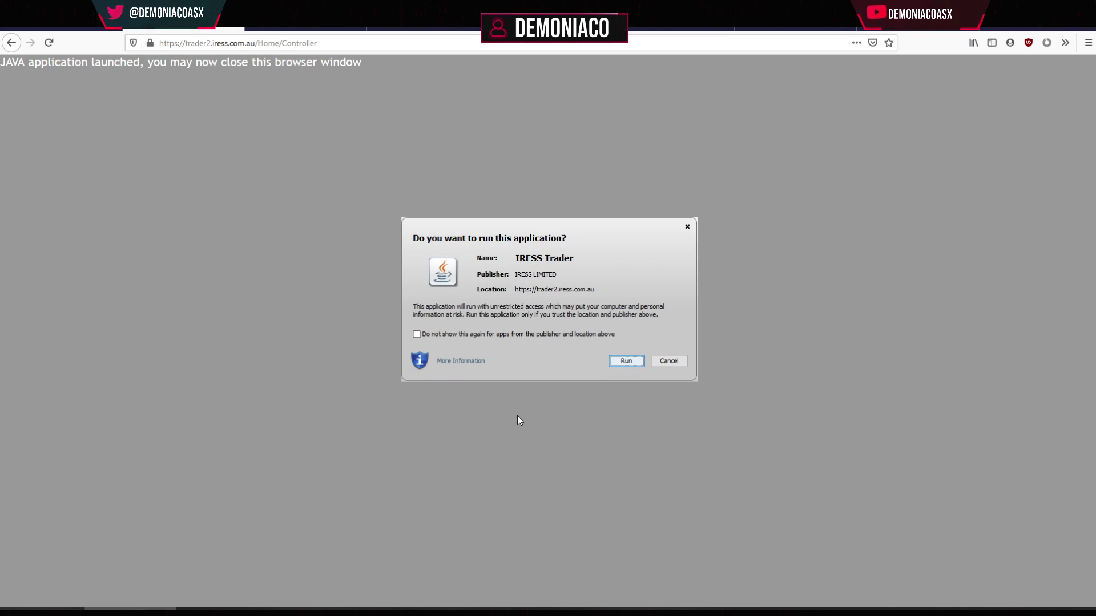
Step: Allow Java to run IRESS Trader and bring its main workstation window to the front
click(621, 365)
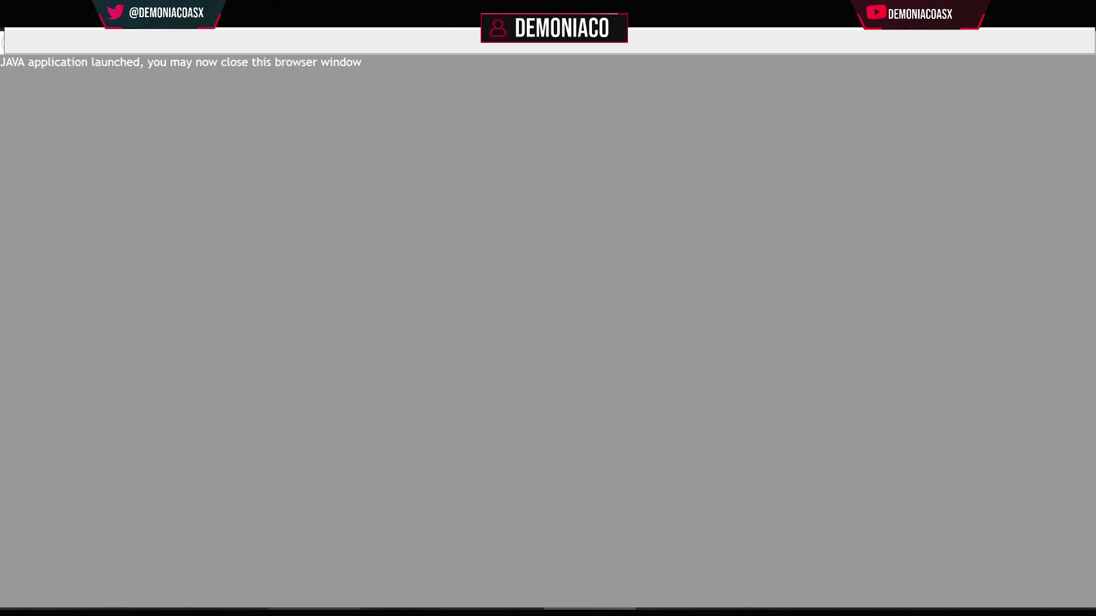
mouse_move(452, 612)
click(434, 541)
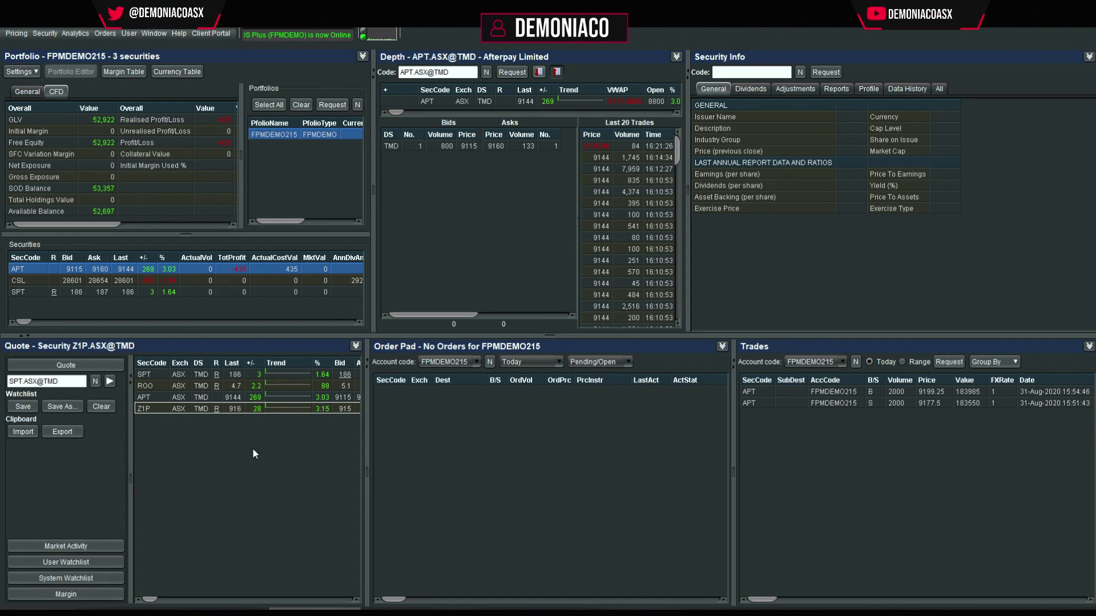
Step: Adjust the font size and review display layout choices in Configure Display, then confirm with OK
click(152, 34)
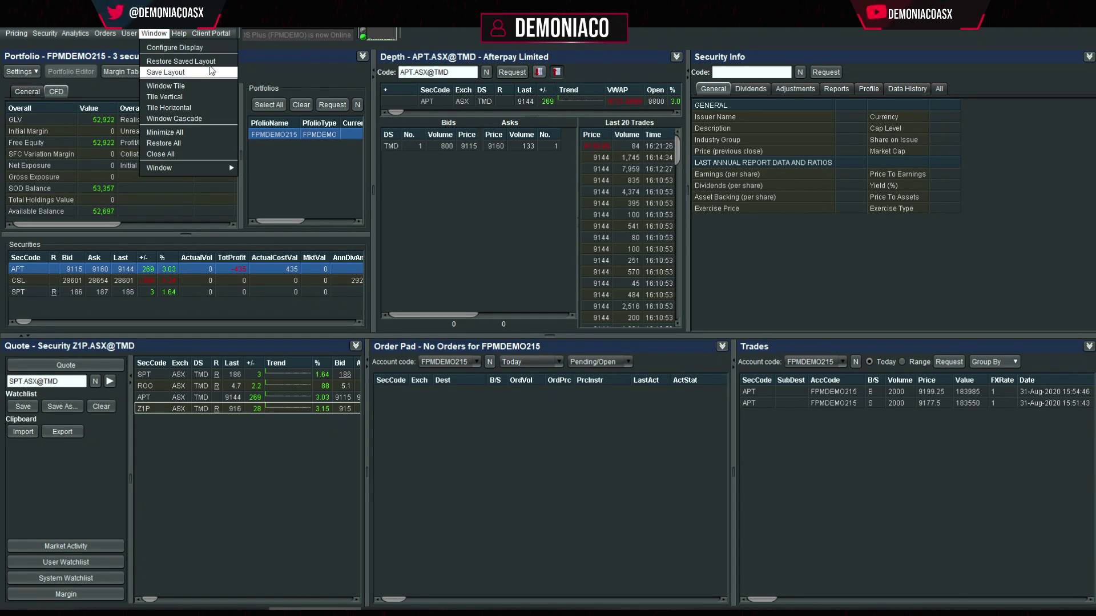
click(210, 47)
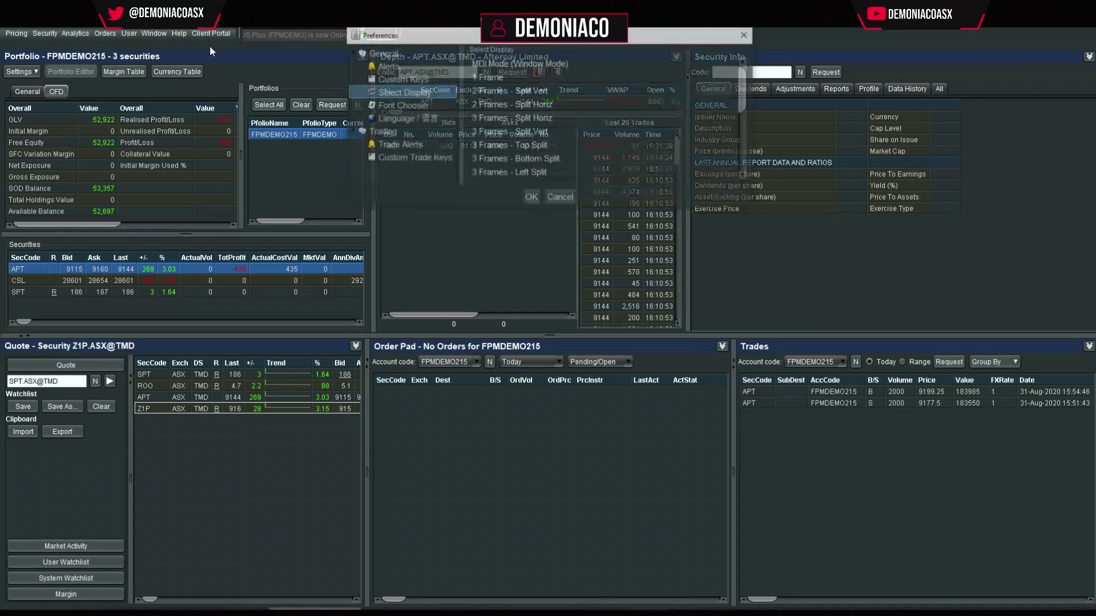
click(419, 104)
drag(593, 81, 601, 81)
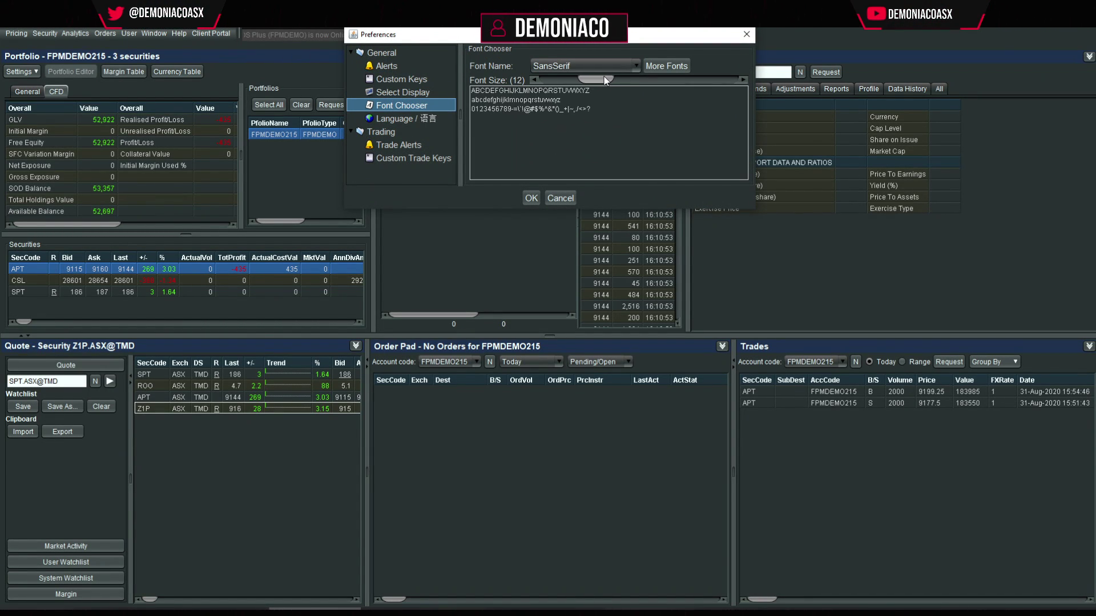
click(413, 92)
drag(742, 86, 743, 133)
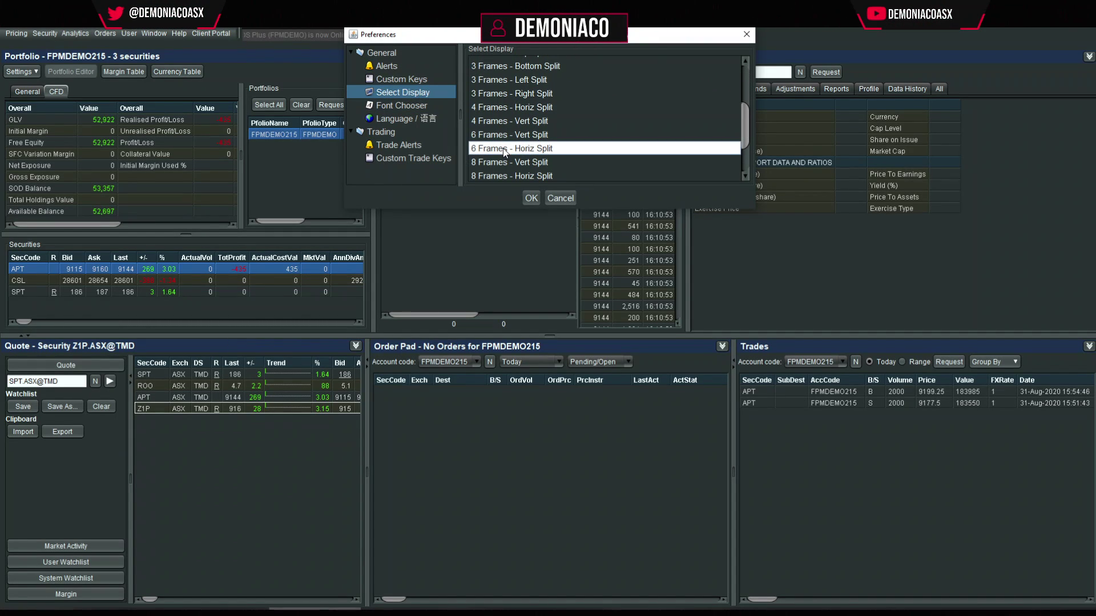
click(532, 198)
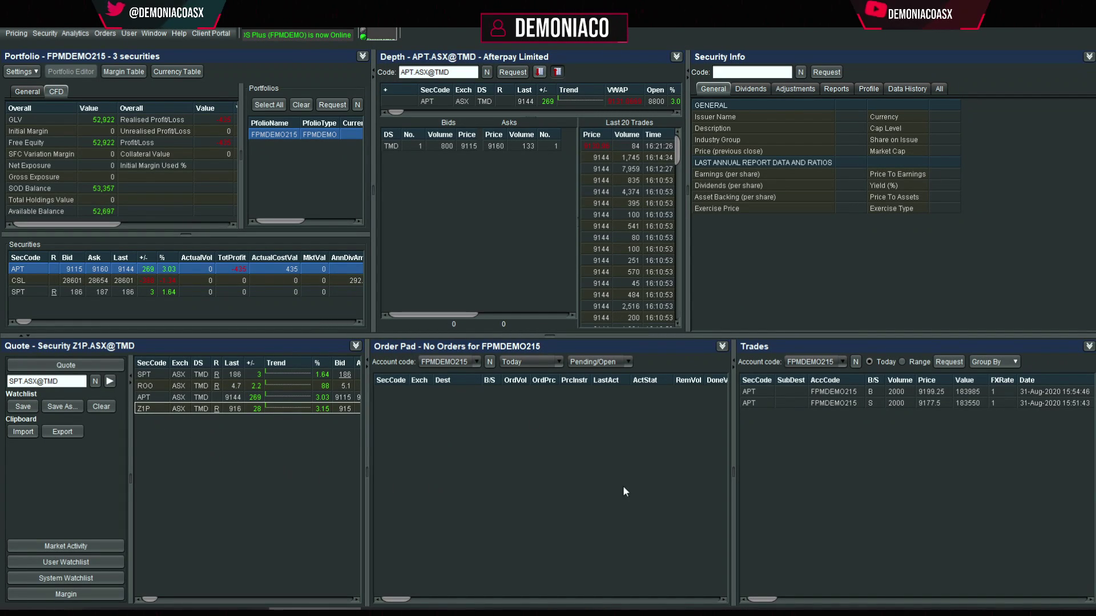
Step: Browse the portfolio panel's window-type options, then return to the Window layout menu
click(362, 56)
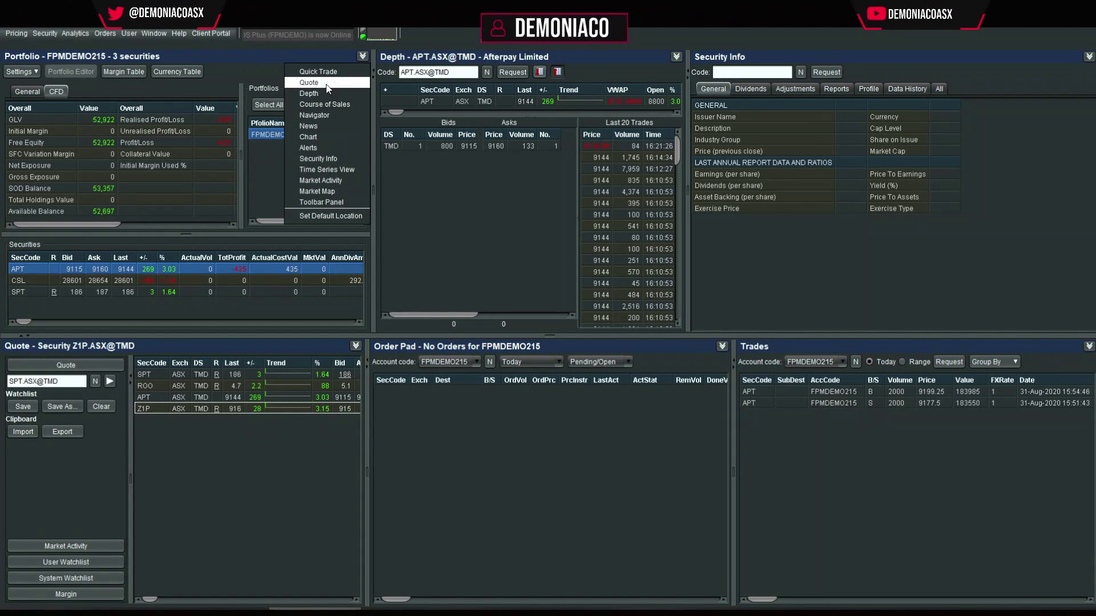
click(250, 71)
click(363, 55)
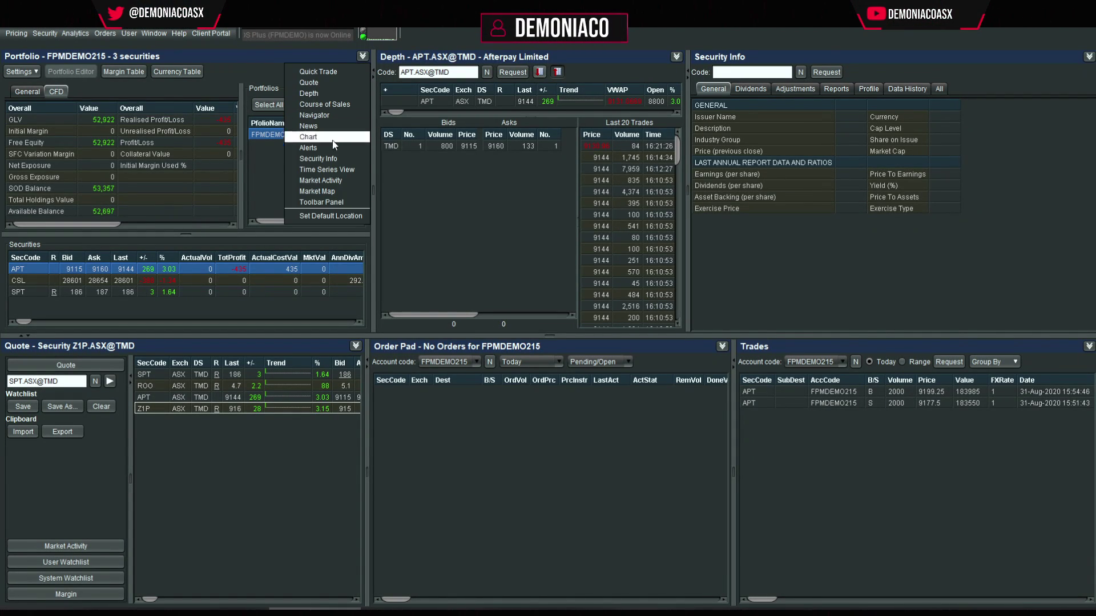
click(246, 67)
click(40, 33)
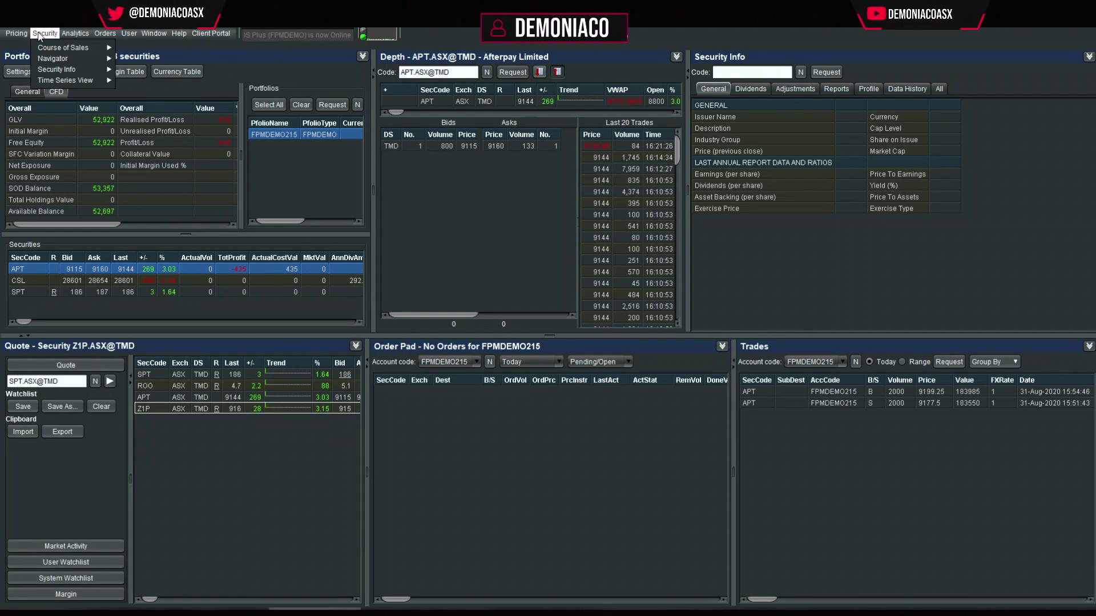
mouse_move(62, 34)
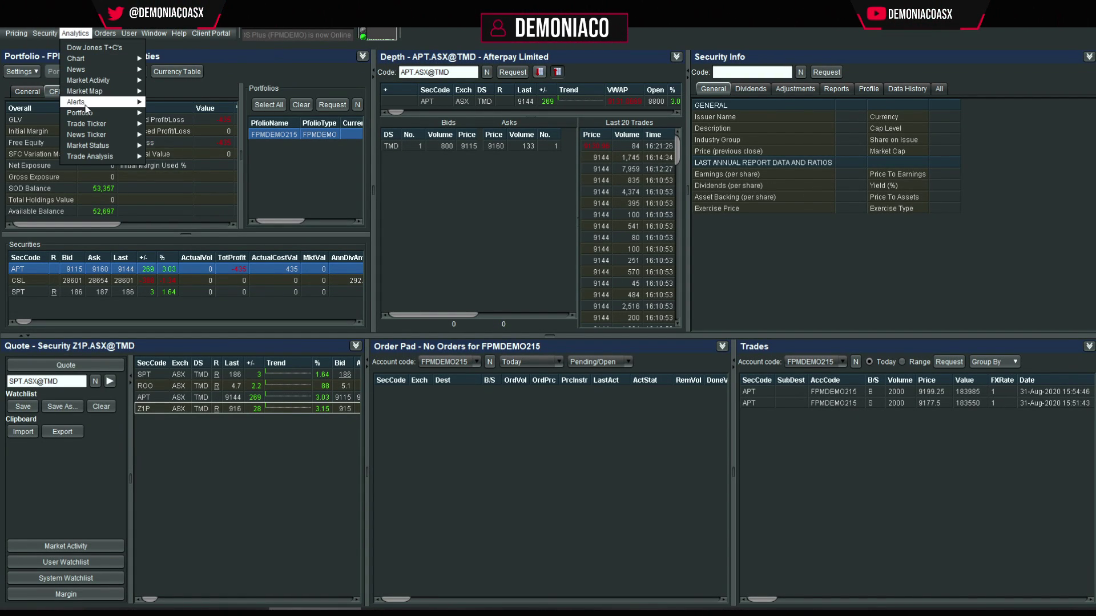
Step: Open a Portfolio window in the Top Left Frame showing CFD figures for the demo account
mouse_move(137, 113)
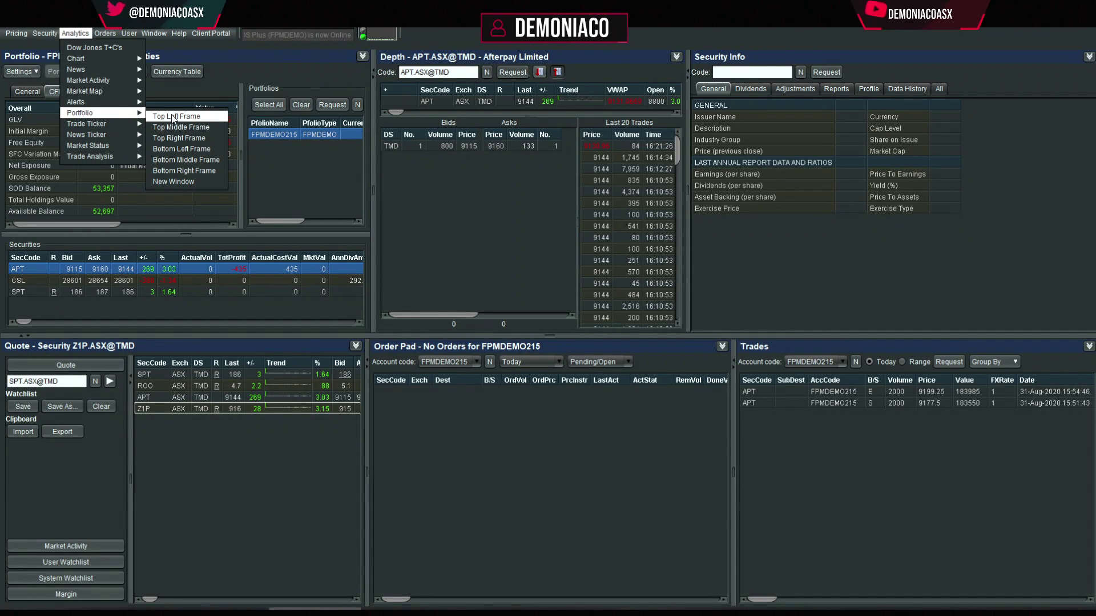
click(206, 117)
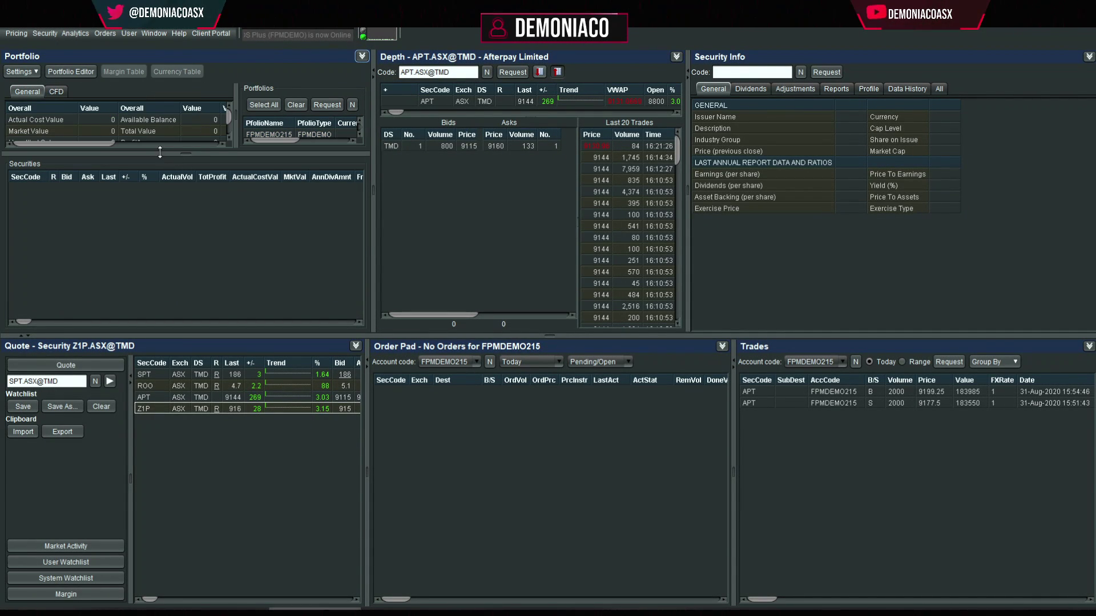
drag(187, 153, 183, 225)
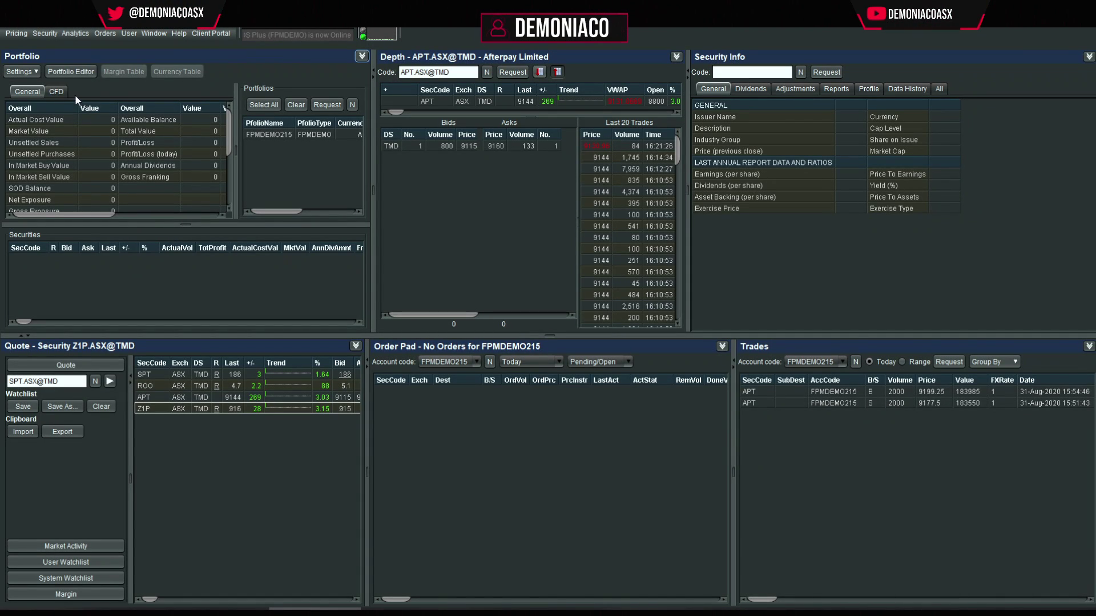
click(57, 92)
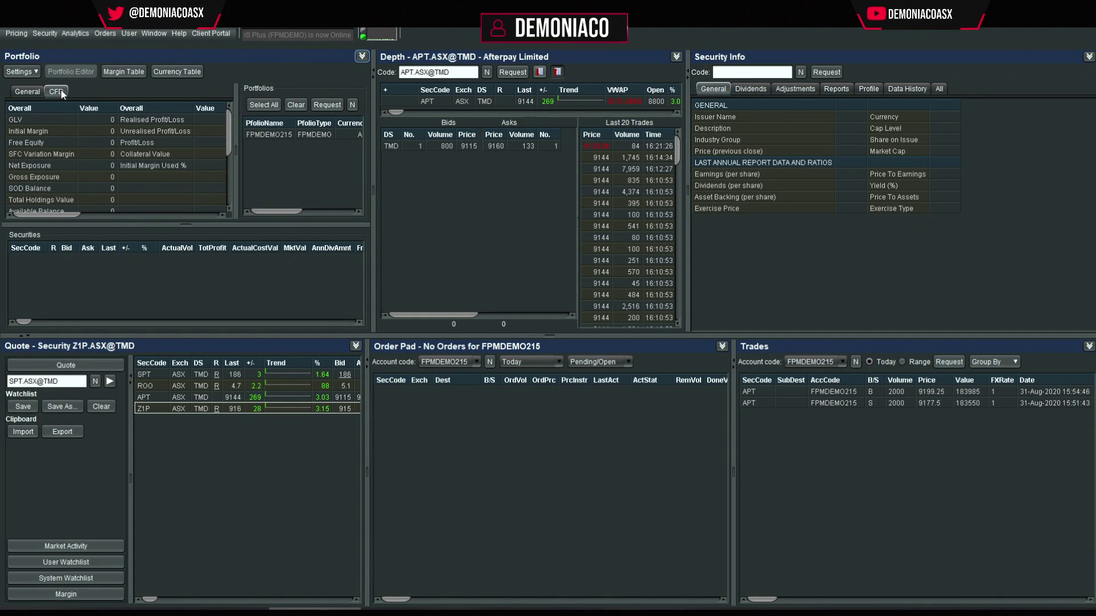
click(353, 105)
click(638, 271)
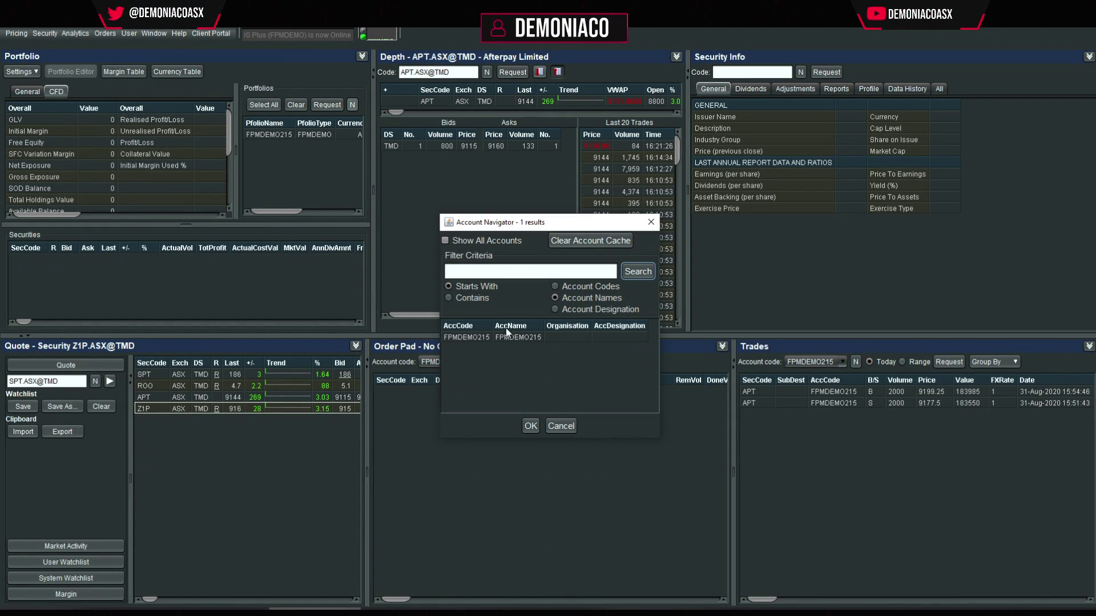
click(471, 336)
click(531, 426)
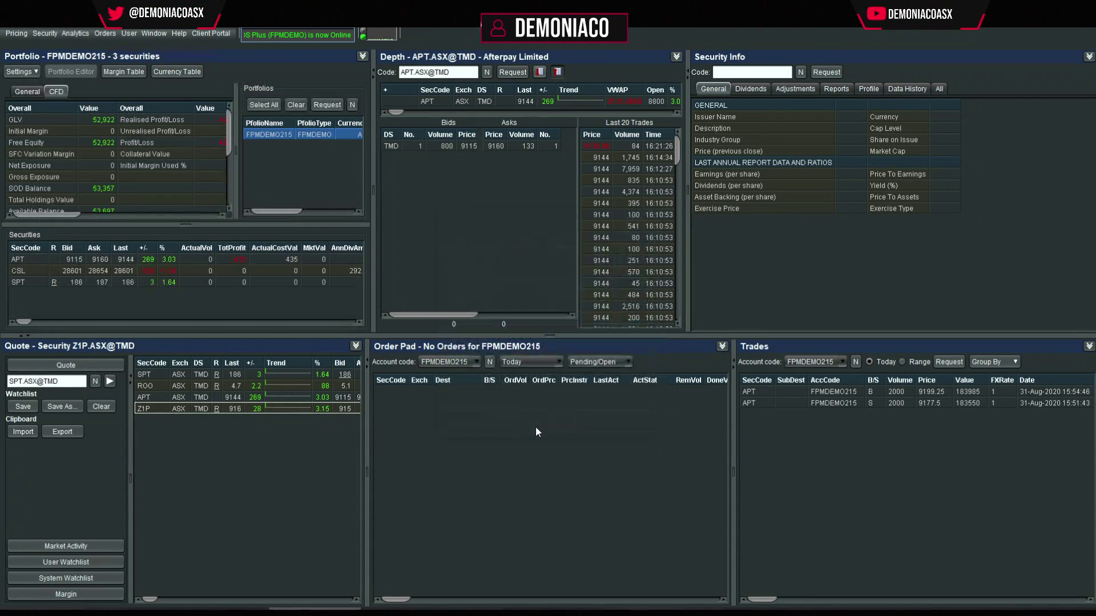
Step: Resize the summary and Securities panes so Available Balance and the APT holding show
drag(235, 177, 254, 177)
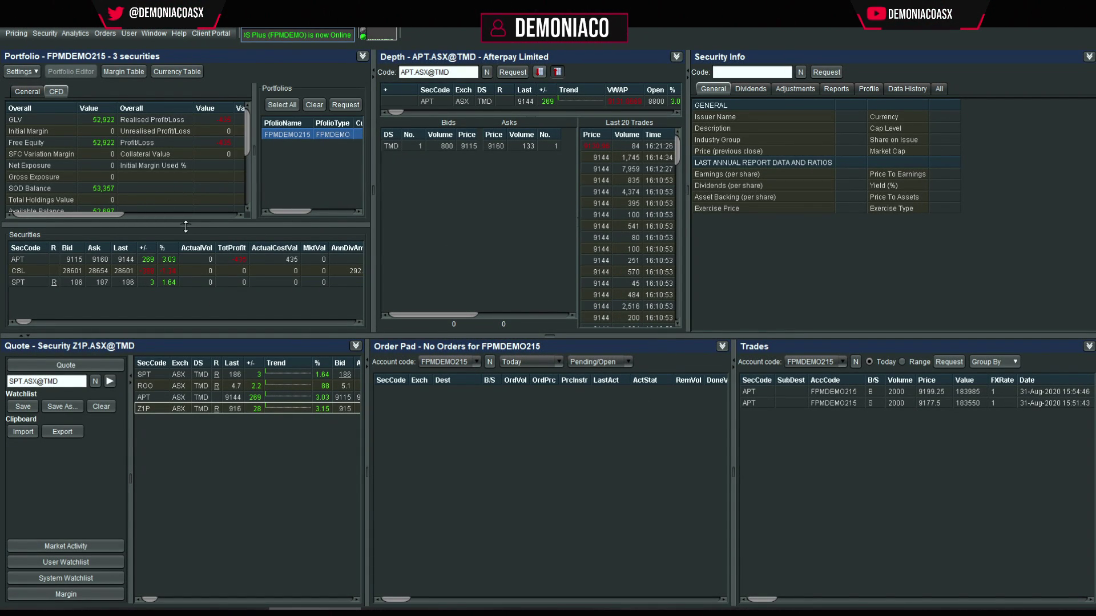
drag(185, 226, 185, 257)
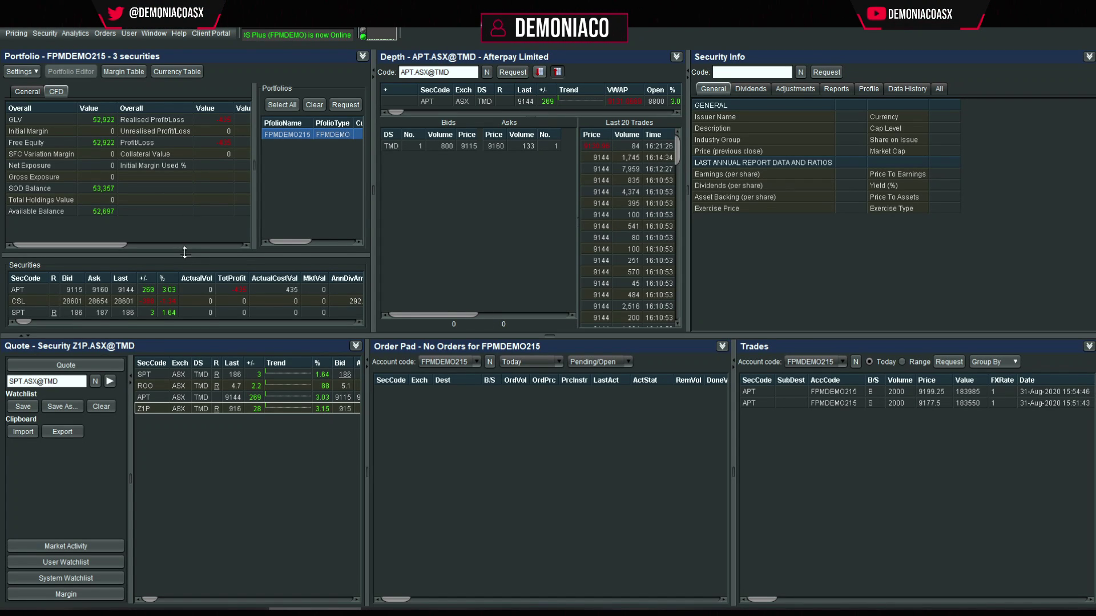
drag(184, 252, 184, 223)
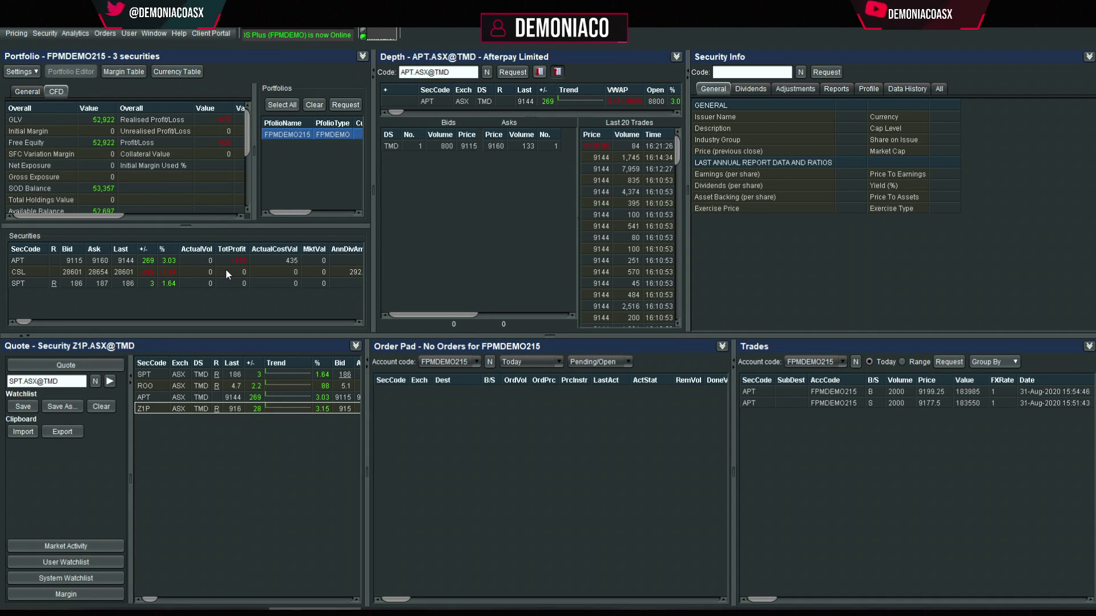
click(239, 262)
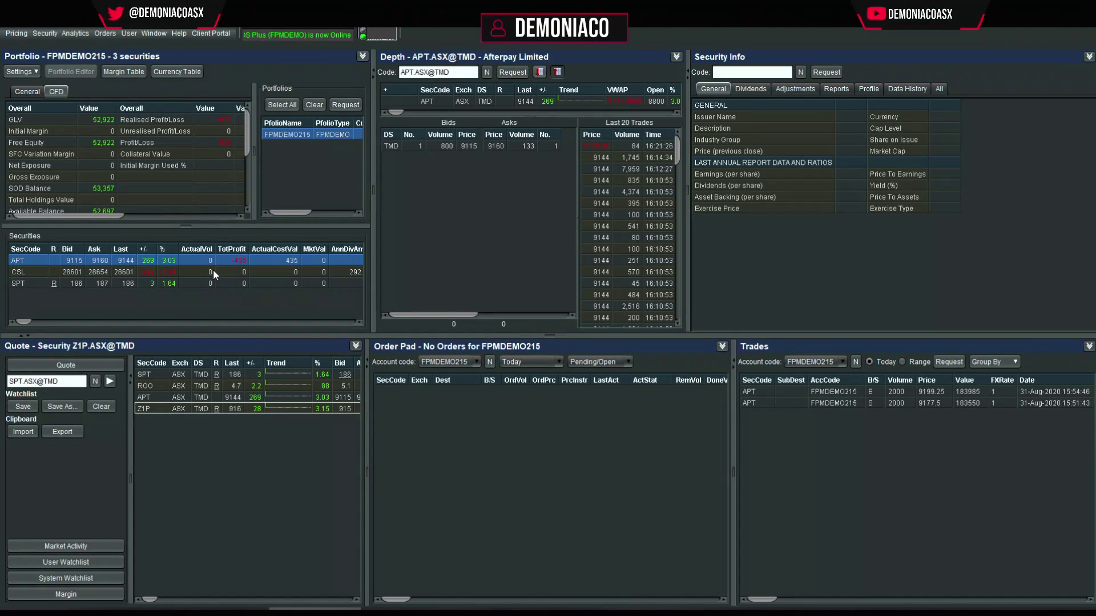
drag(185, 224, 184, 237)
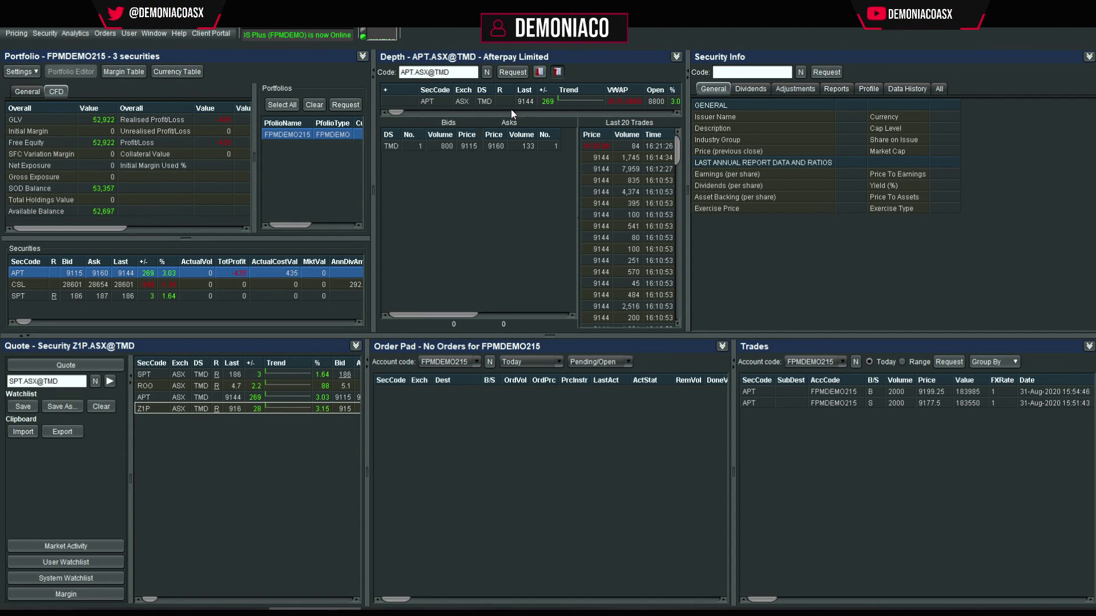
Step: Open a new Depth window in the top-middle frame showing APT market depth
click(680, 60)
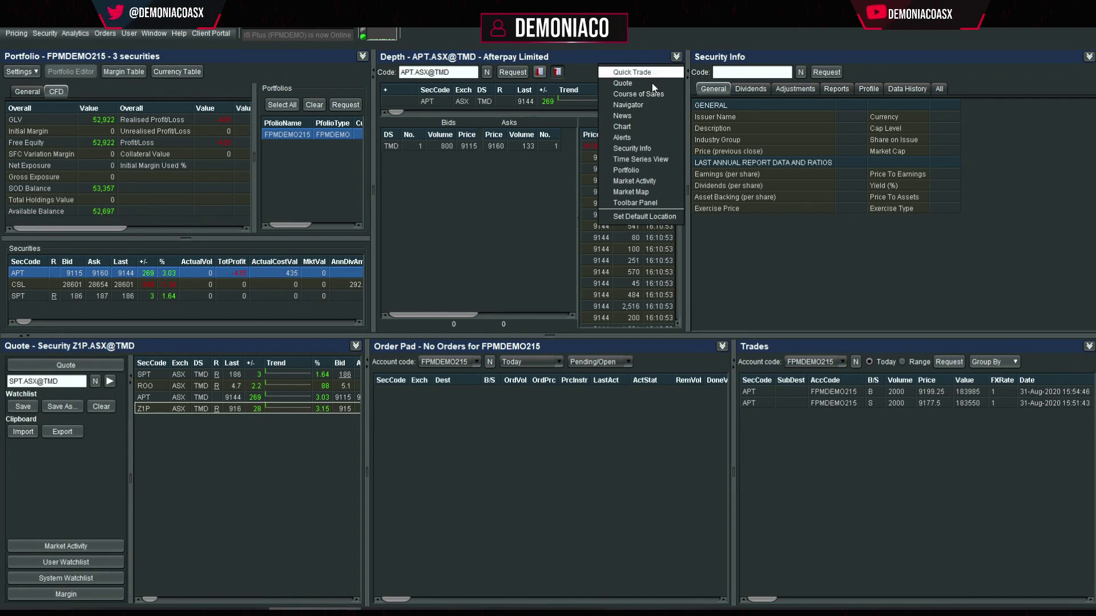
click(153, 81)
click(105, 35)
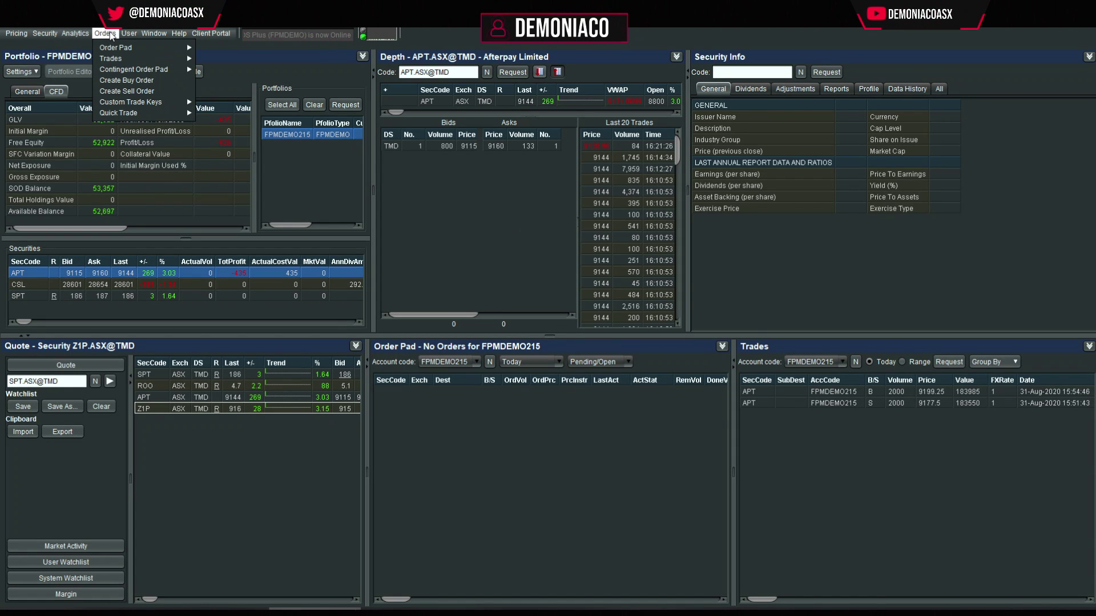
mouse_move(18, 34)
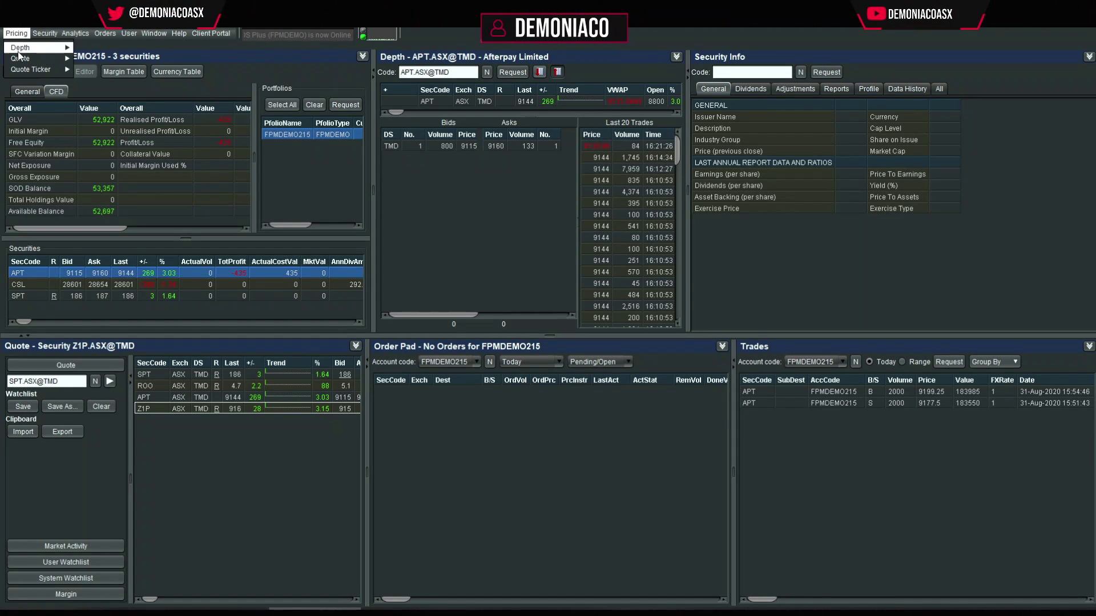
mouse_move(44, 50)
click(108, 62)
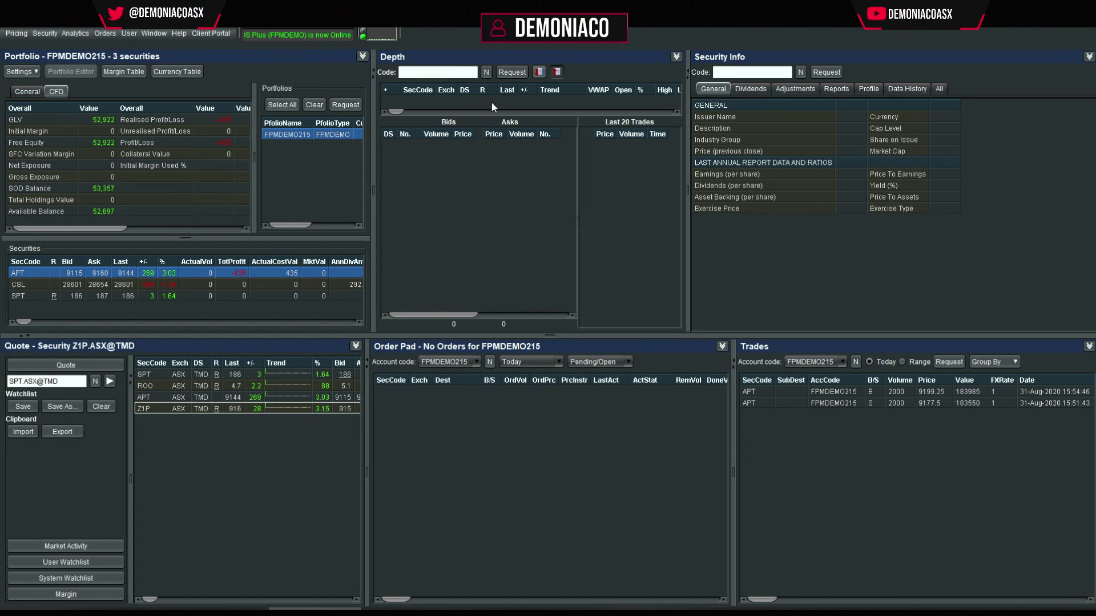
text(APT)
key(Return)
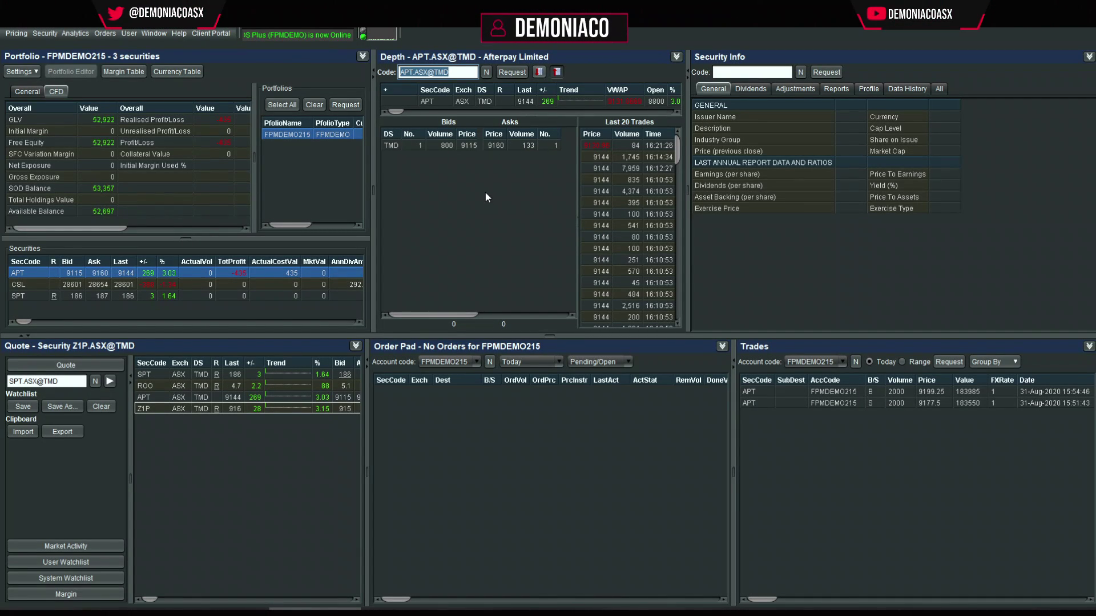
Step: Widen the APT depth panel and move the VWAP column to sit just before Trend
drag(688, 196, 722, 183)
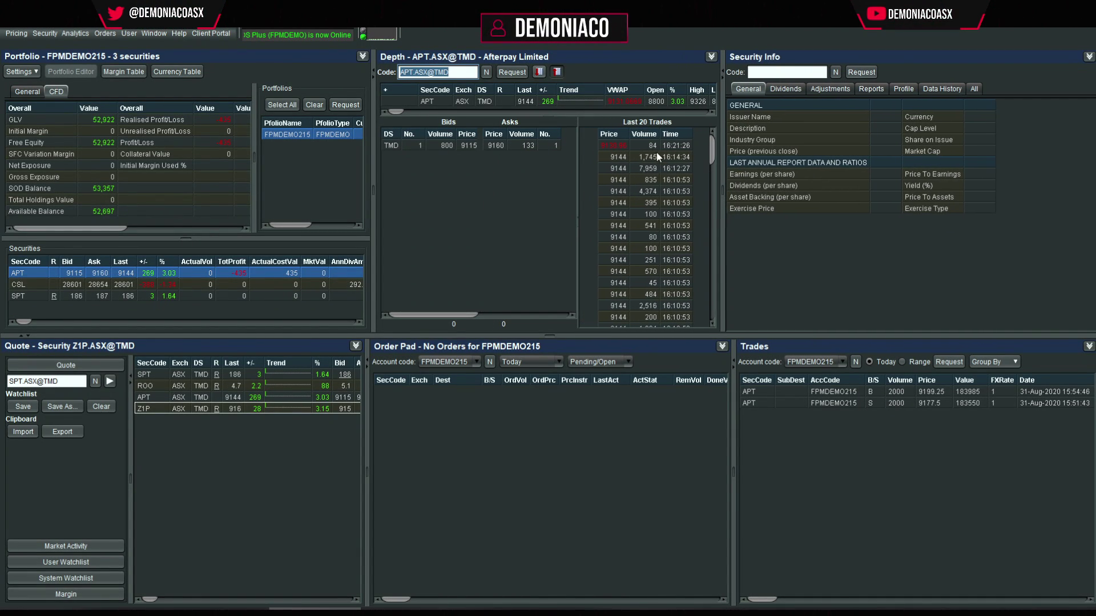
click(713, 152)
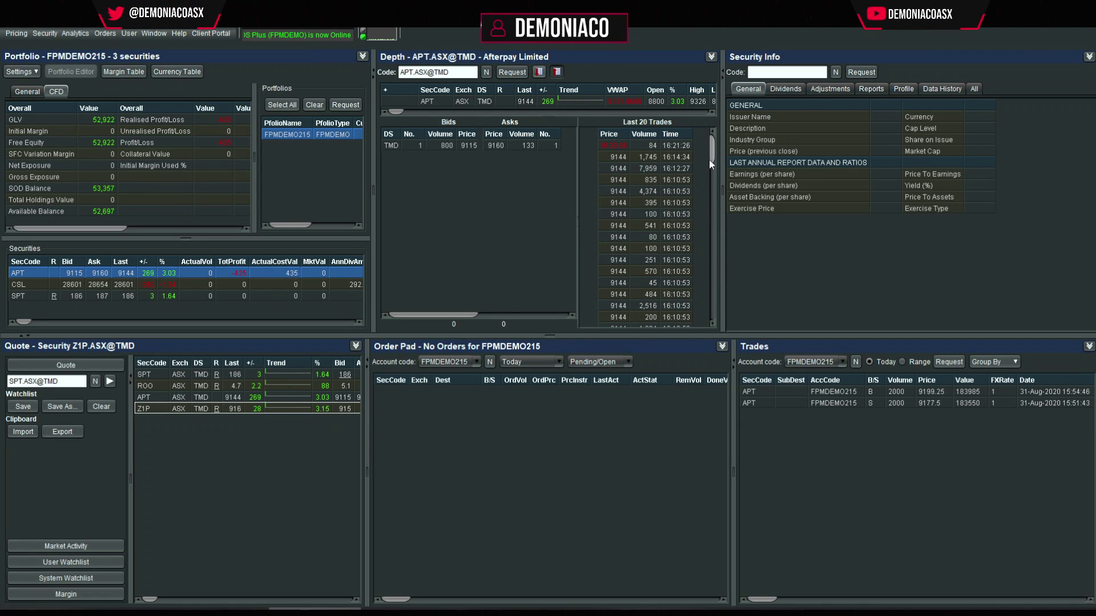
drag(394, 112, 514, 107)
mouse_move(408, 100)
mouse_down()
mouse_move(537, 102)
mouse_move(397, 112)
mouse_up()
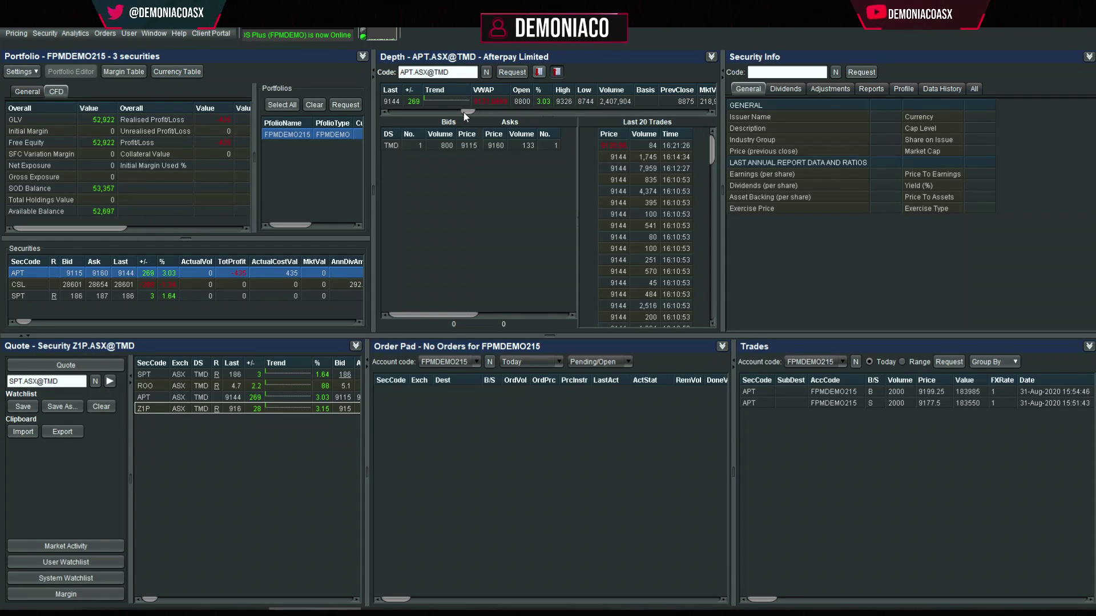
drag(619, 94, 562, 94)
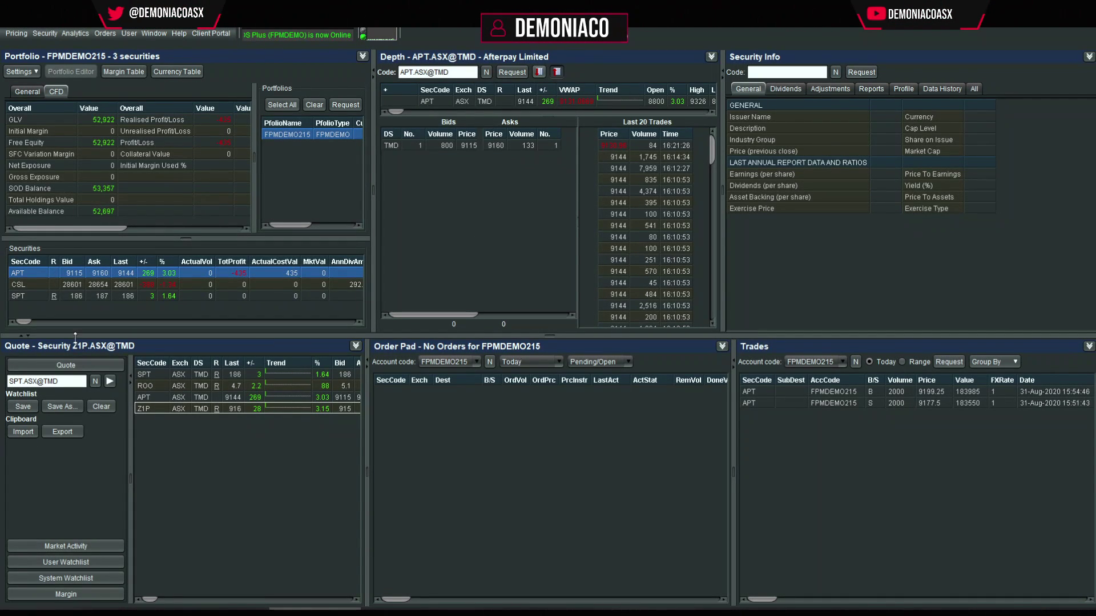
click(354, 346)
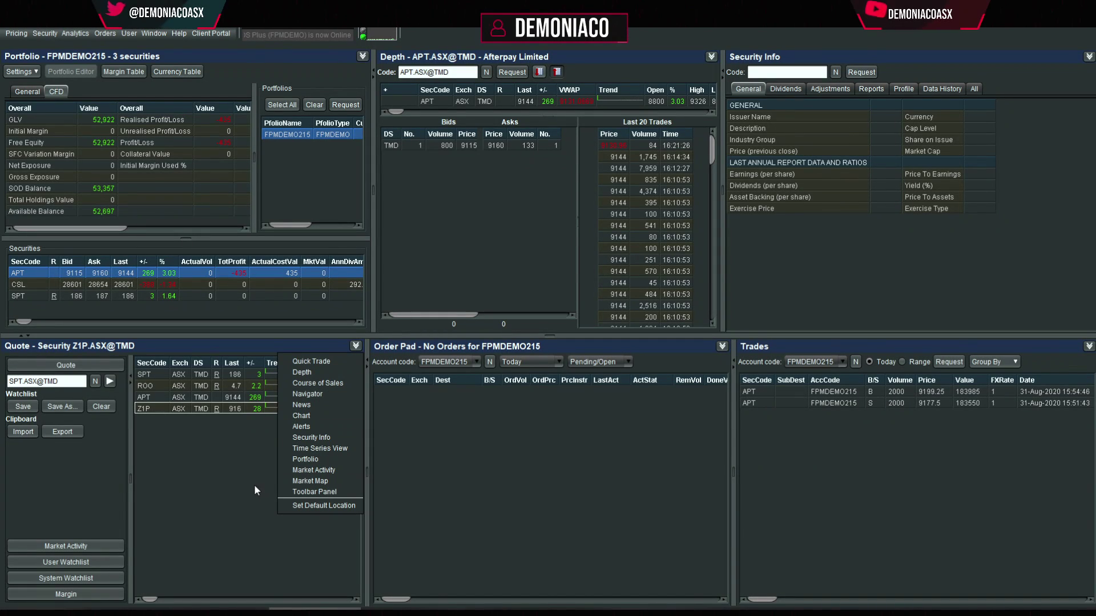
Step: Open a new empty Quote window in the Bottom Left Frame
click(209, 460)
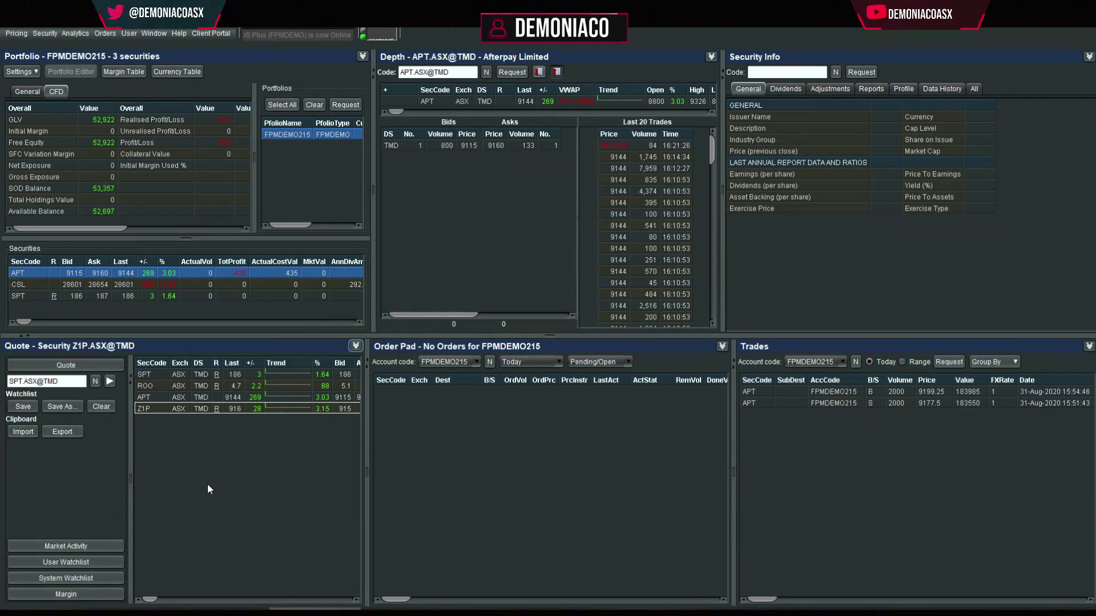
click(105, 33)
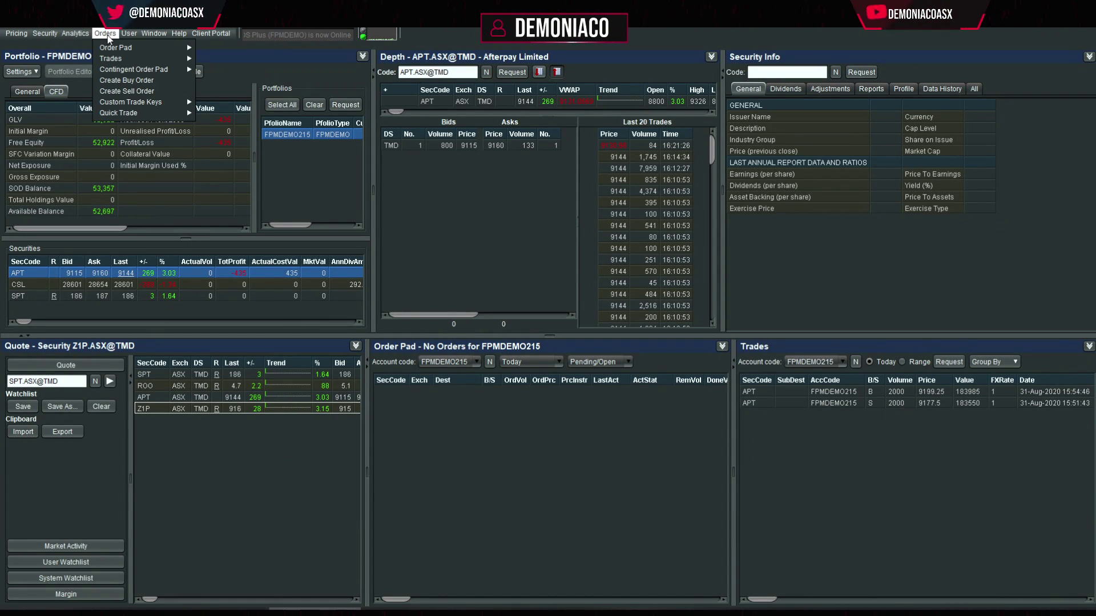
mouse_move(77, 36)
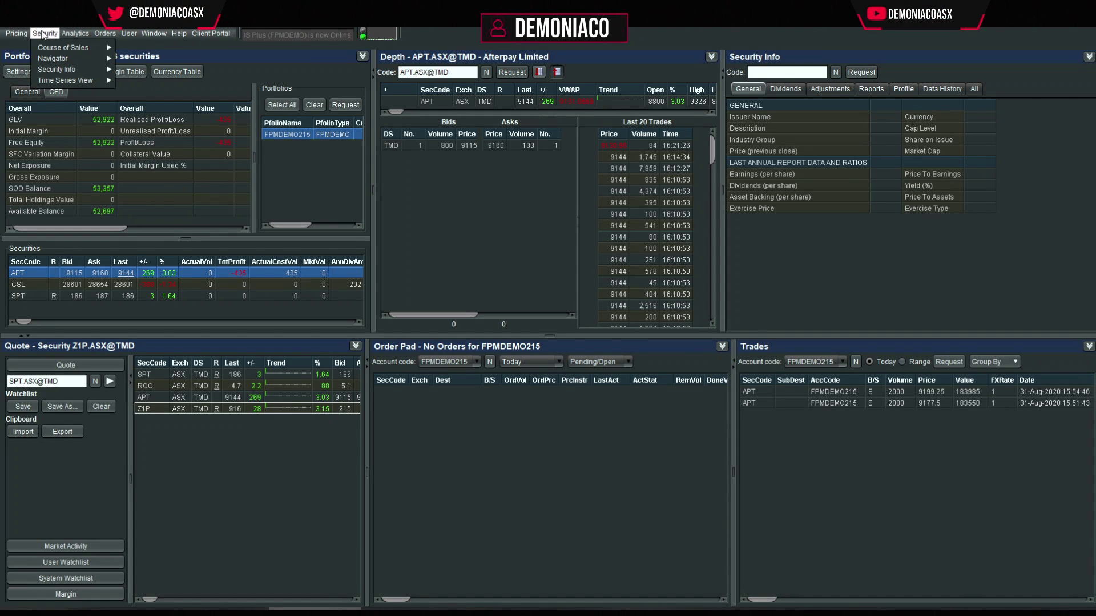
mouse_move(17, 36)
mouse_move(46, 59)
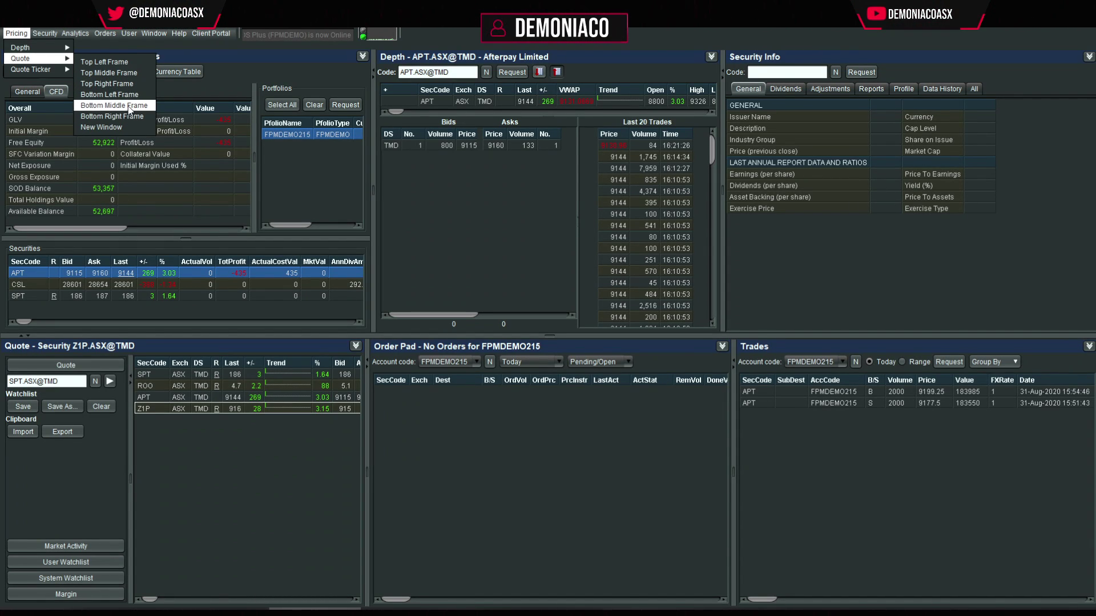
click(128, 108)
Step: Add quotes for APT, Z1P, ROO and SPT to the watchlist
click(71, 375)
text(APT)
key(Return)
text(Z1P)
key(Return)
text(ROO)
key(Return)
text(SPT)
key(Return)
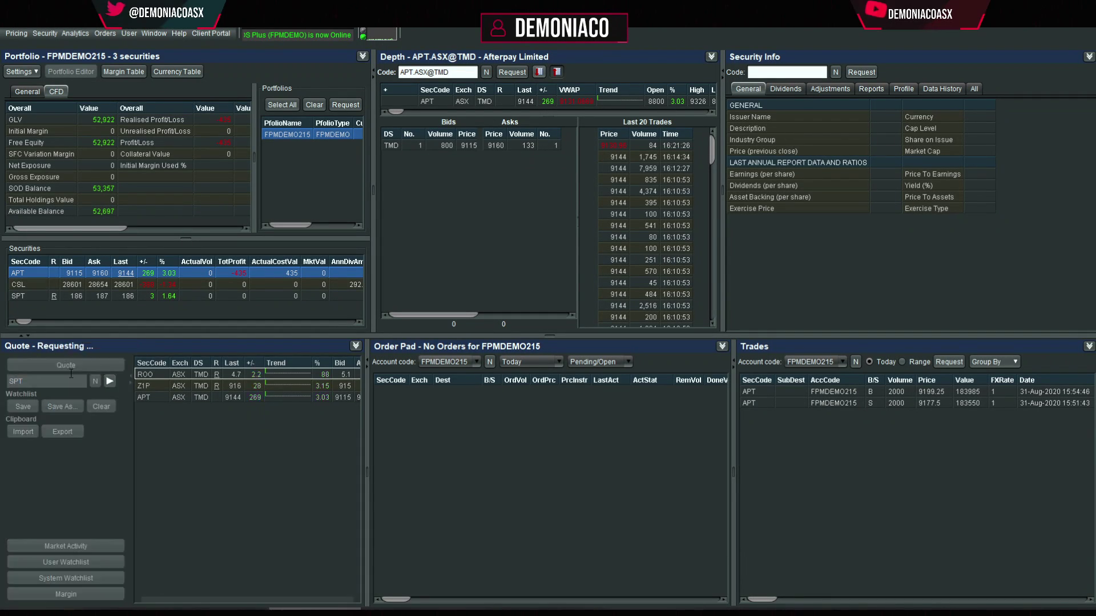
click(201, 457)
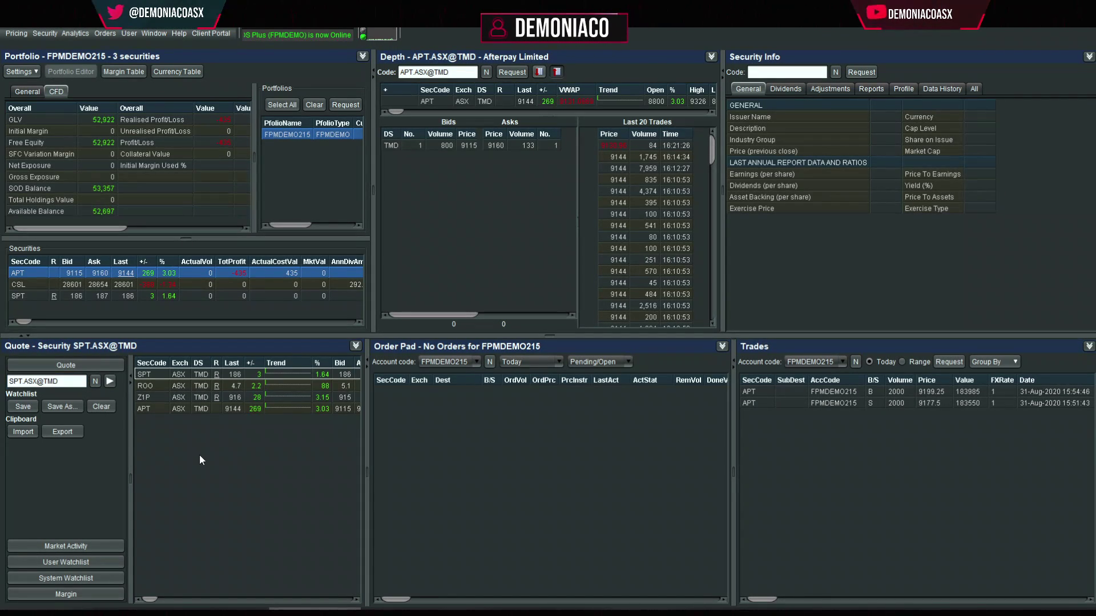
Step: Create sell and buy order tickets for APT and arrange them side by side
click(160, 373)
right_click(146, 407)
click(210, 537)
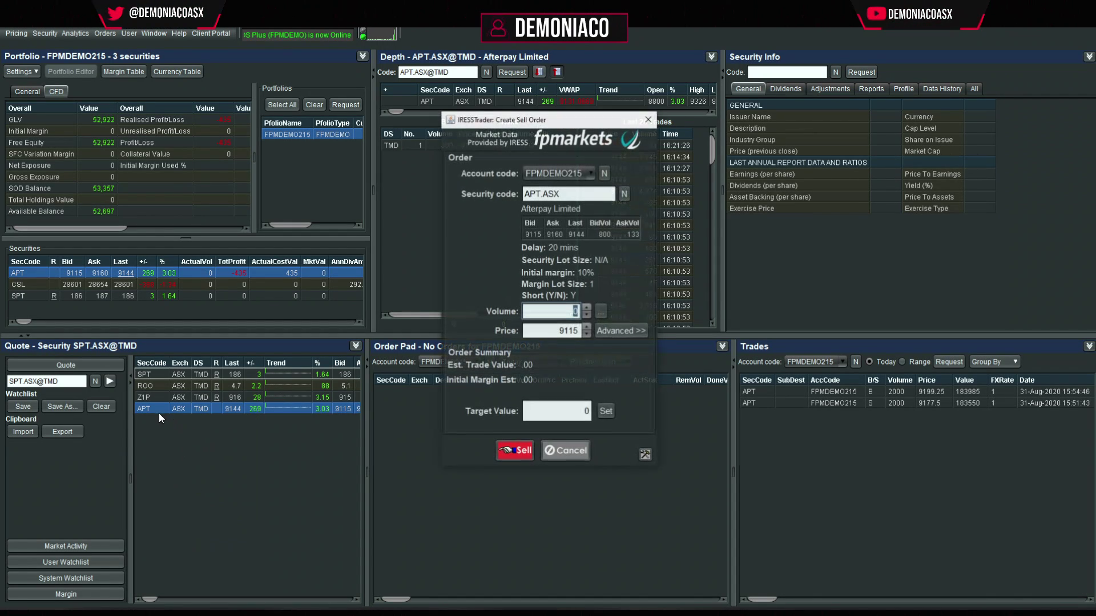
click(187, 527)
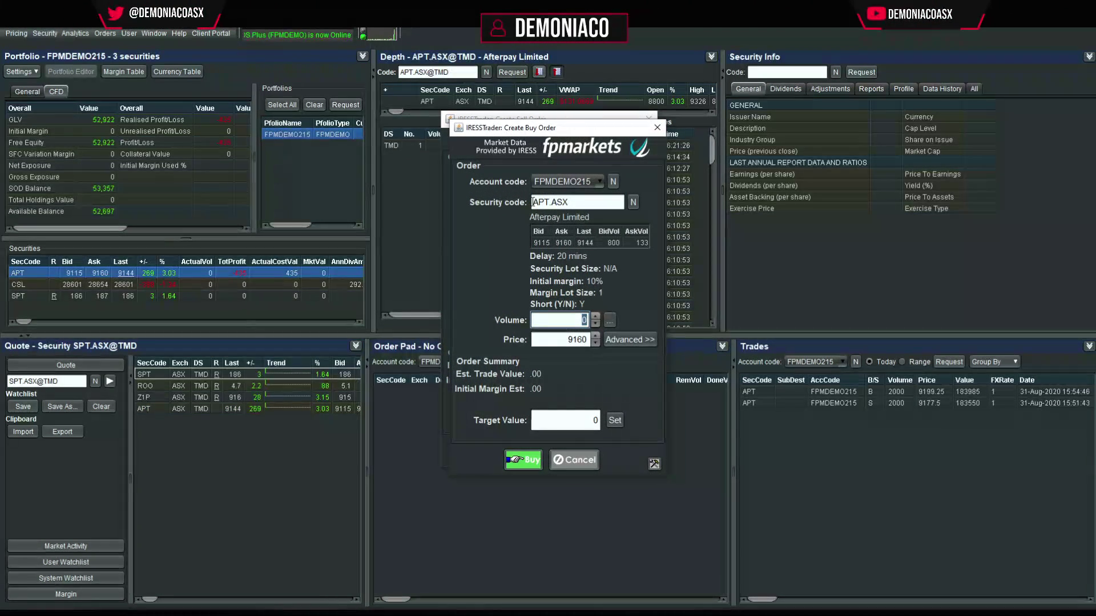
drag(548, 123, 601, 119)
drag(340, 111, 395, 133)
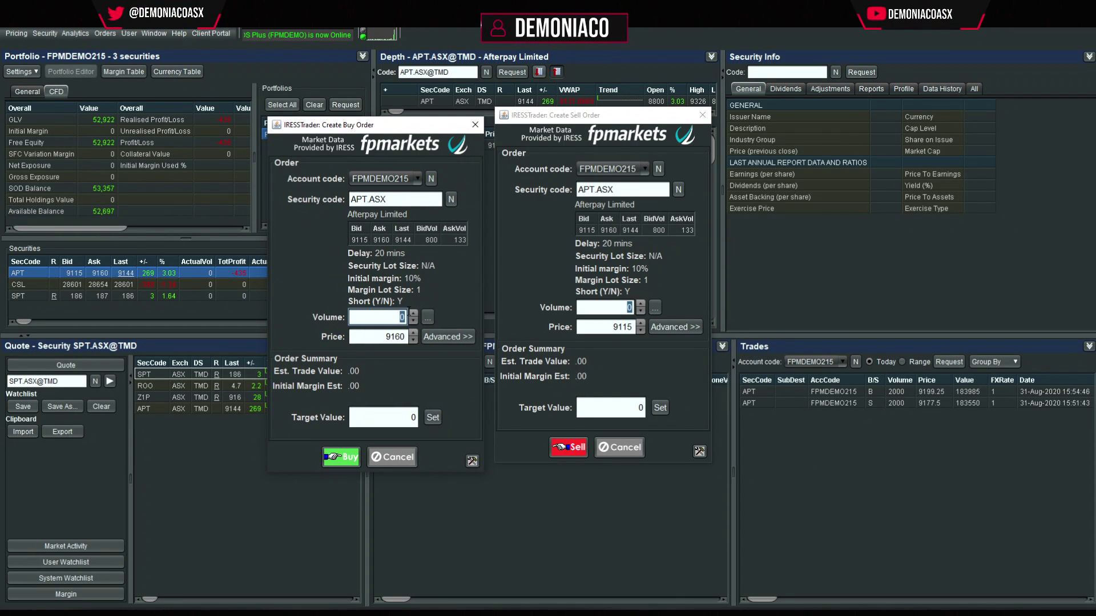
Step: Turn on the If Done section in the order ticket layout and reposition both enlarged tickets
click(472, 461)
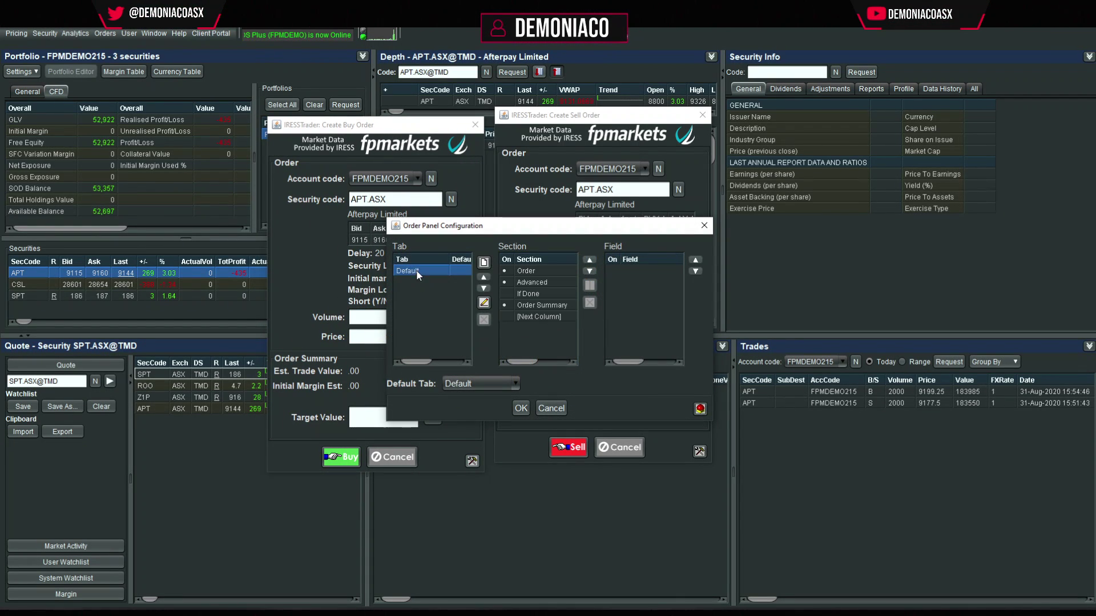
click(504, 293)
click(520, 407)
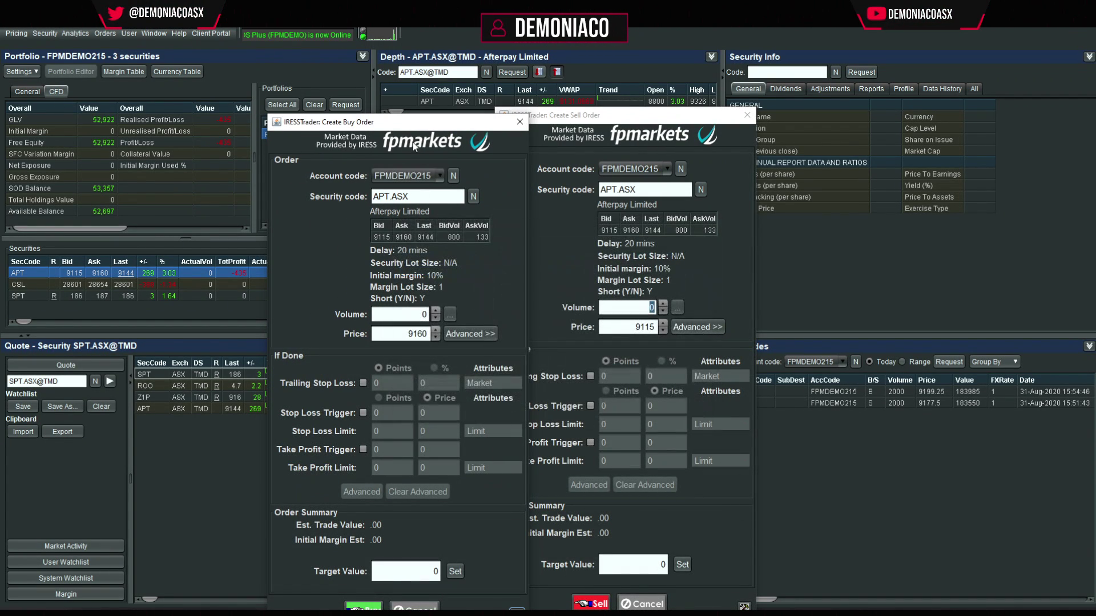
drag(457, 121, 425, 70)
drag(522, 120, 538, 71)
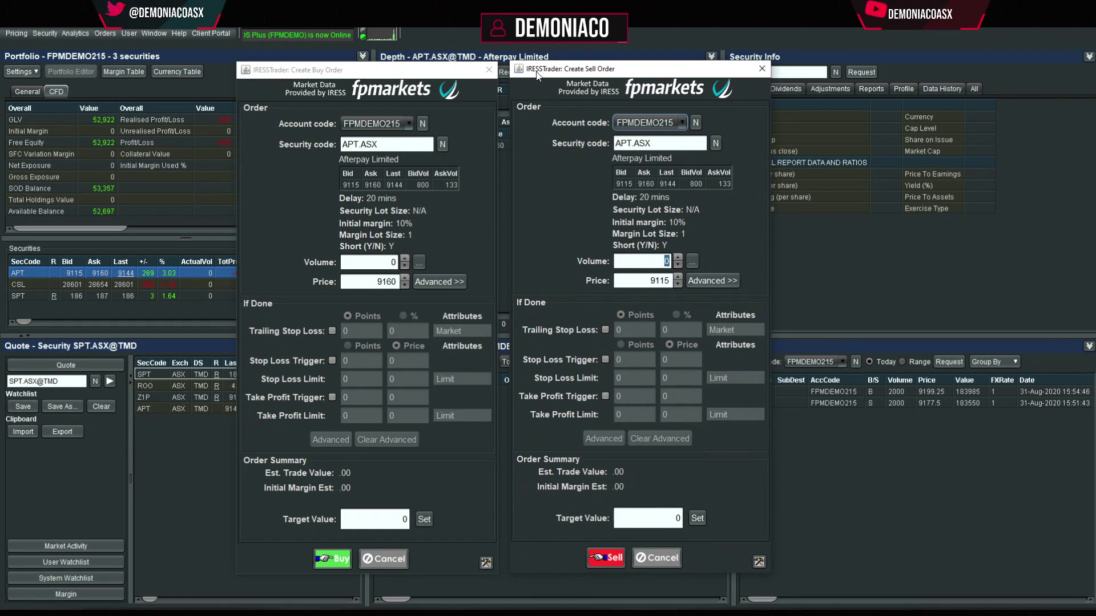
Step: Switch the If Done section off in the Default layout and confirm
click(486, 564)
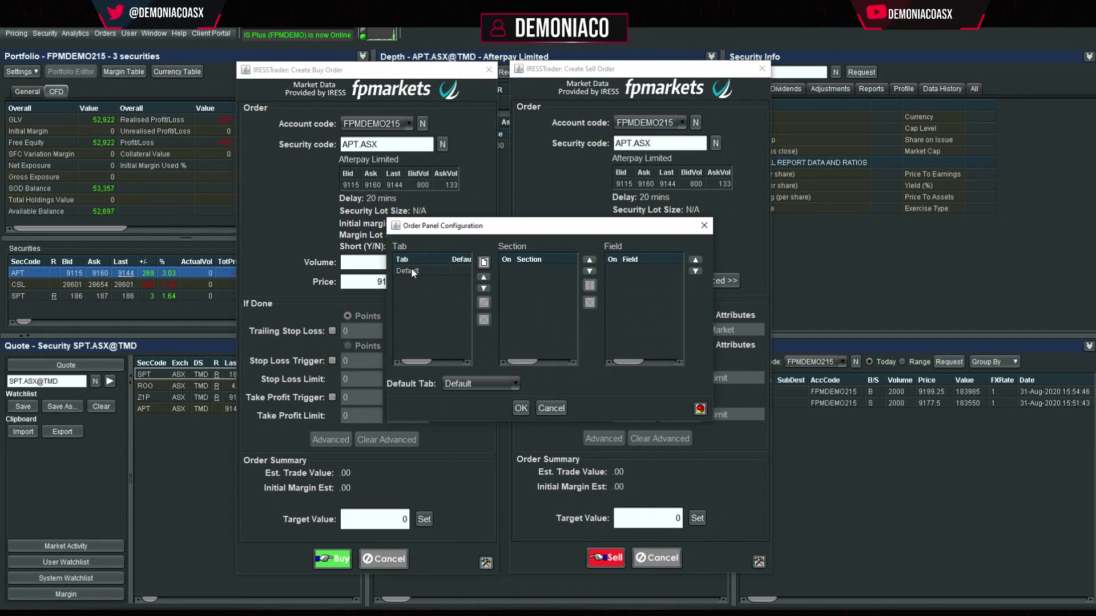
click(411, 269)
click(504, 293)
click(504, 295)
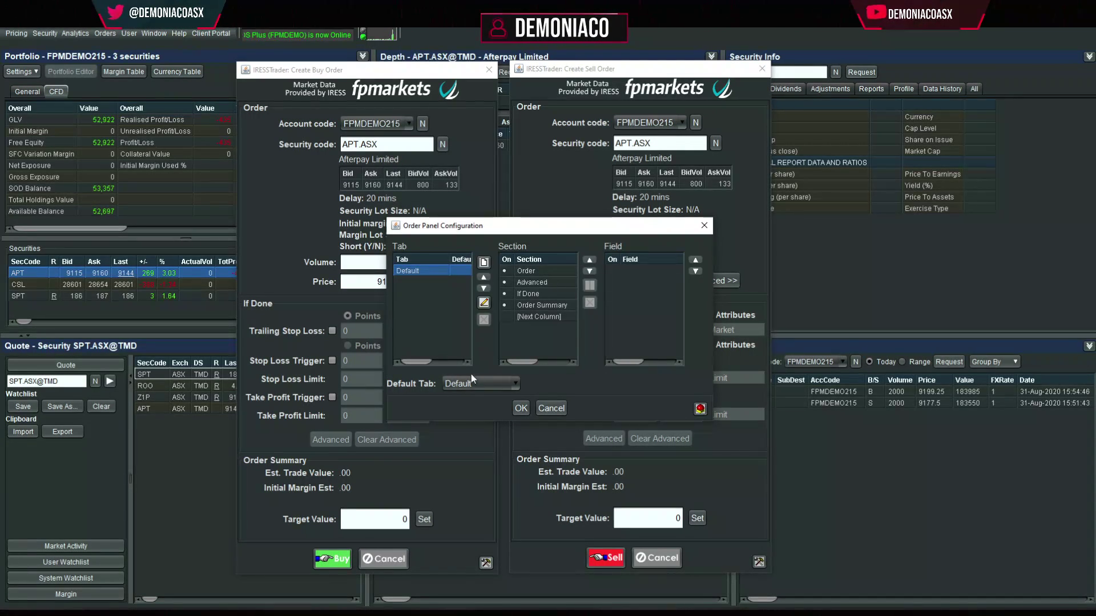
click(504, 293)
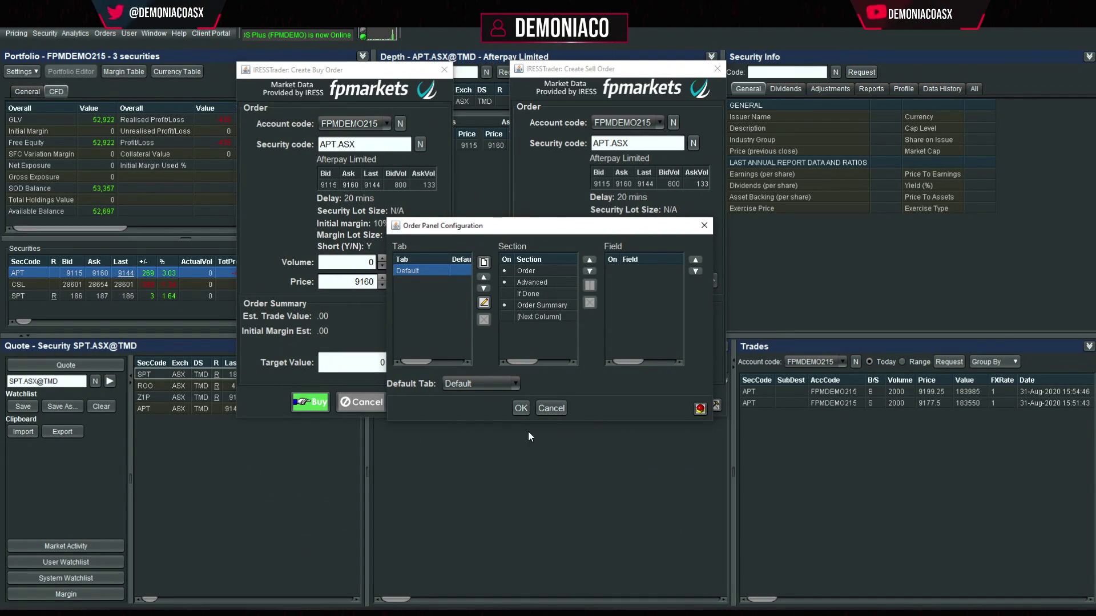
click(521, 408)
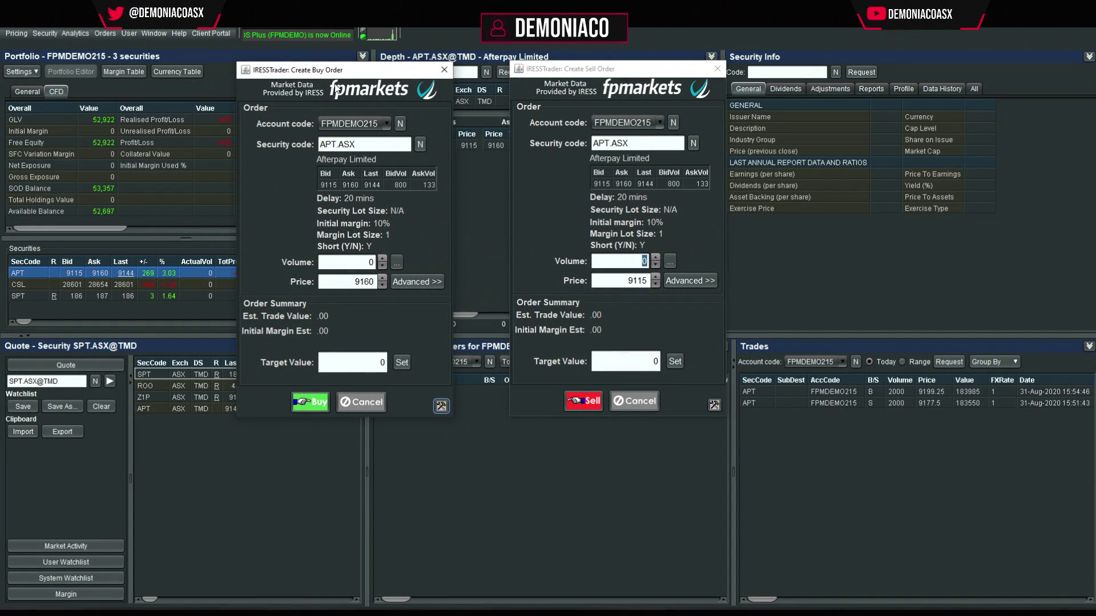
Step: Move to the buy ticket's volume field and use Calculator to work out 100+10 and 100/15
drag(331, 75, 354, 130)
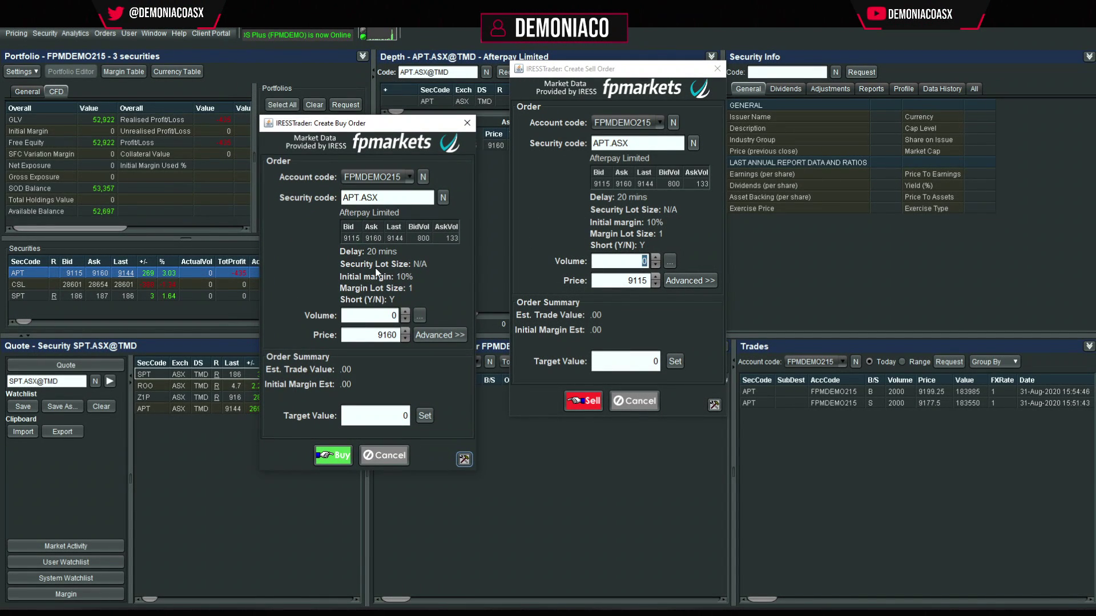
click(385, 200)
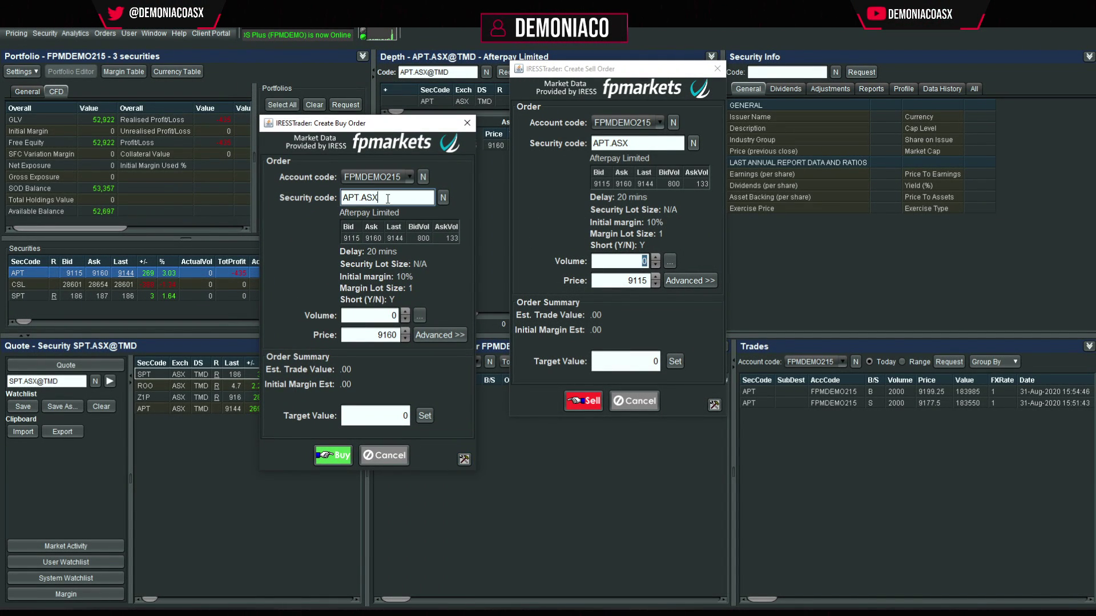
key(Tab)
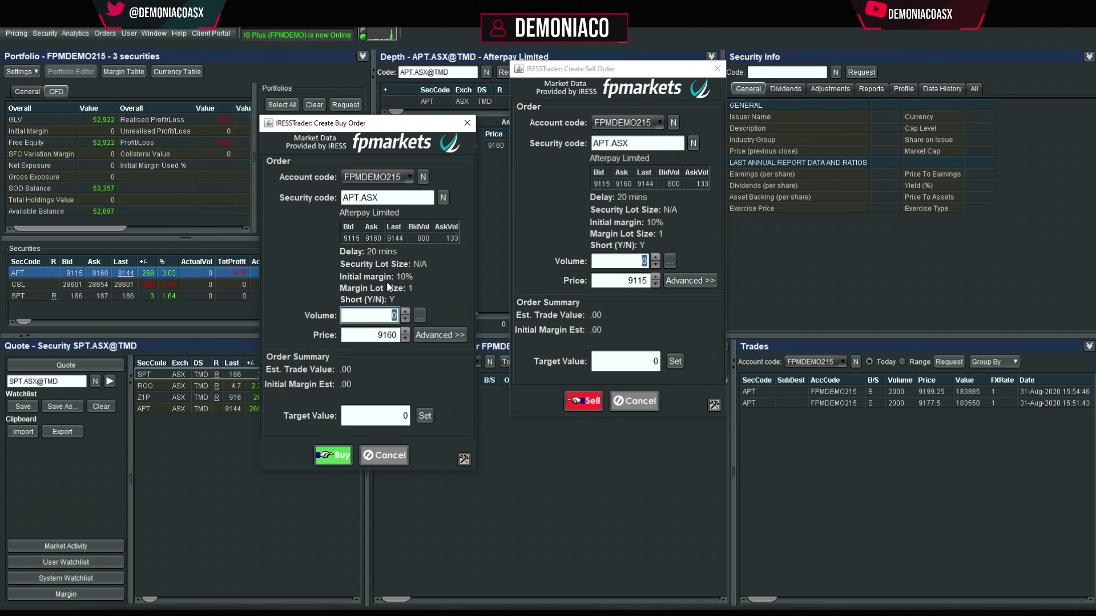
key(XF86Calculator)
drag(616, 68, 954, 169)
click(608, 197)
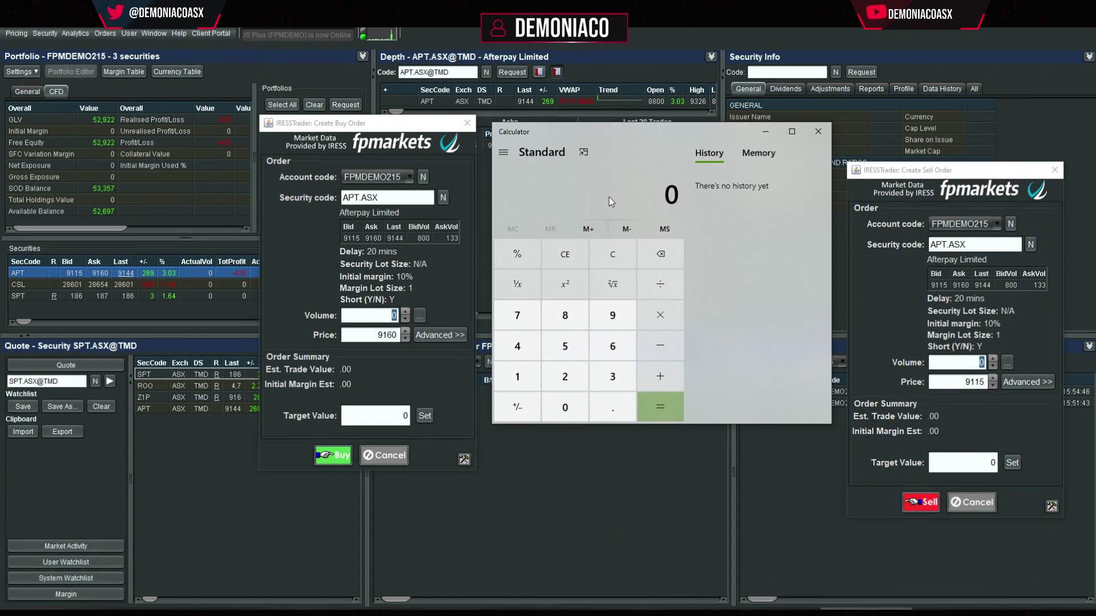
text(100+)
text(100 ÷ 10)
key(Return)
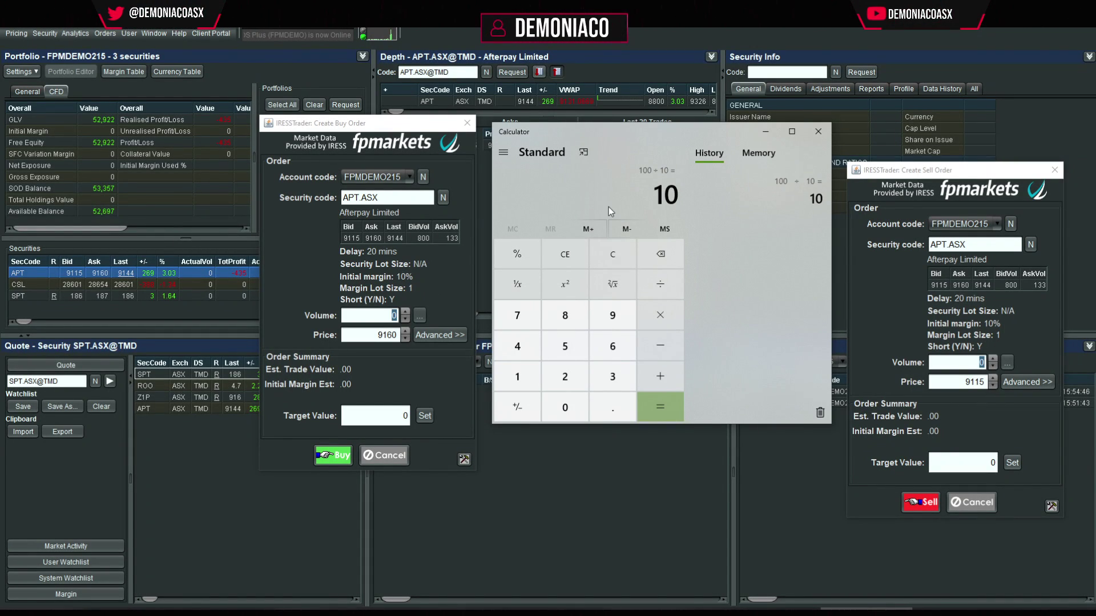
text(100/15)
key(Return)
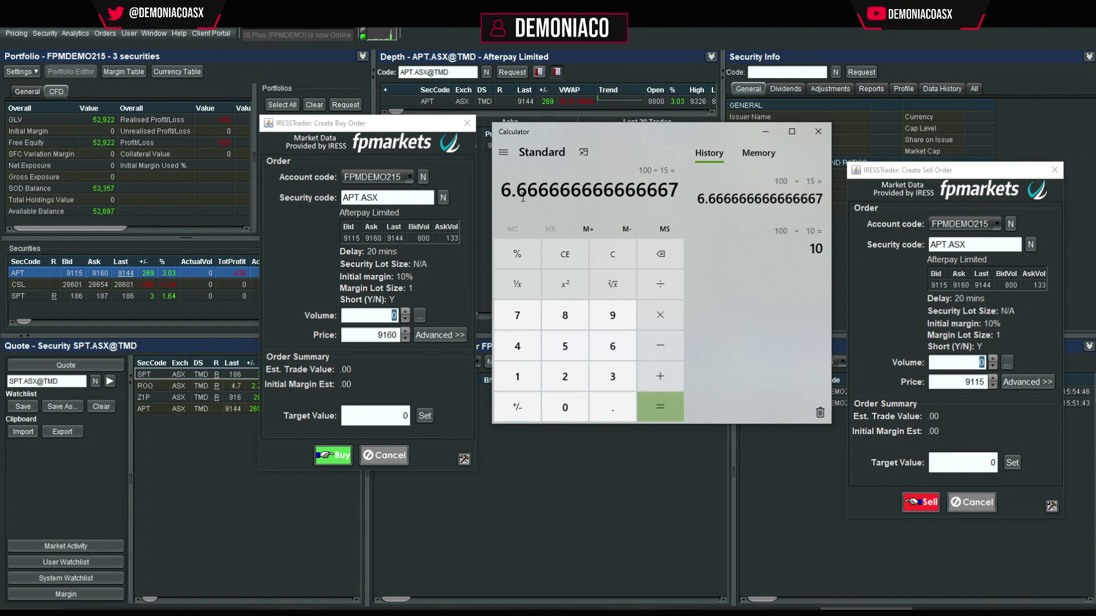
Step: Enter 1000 as the APT buy order volume
click(362, 301)
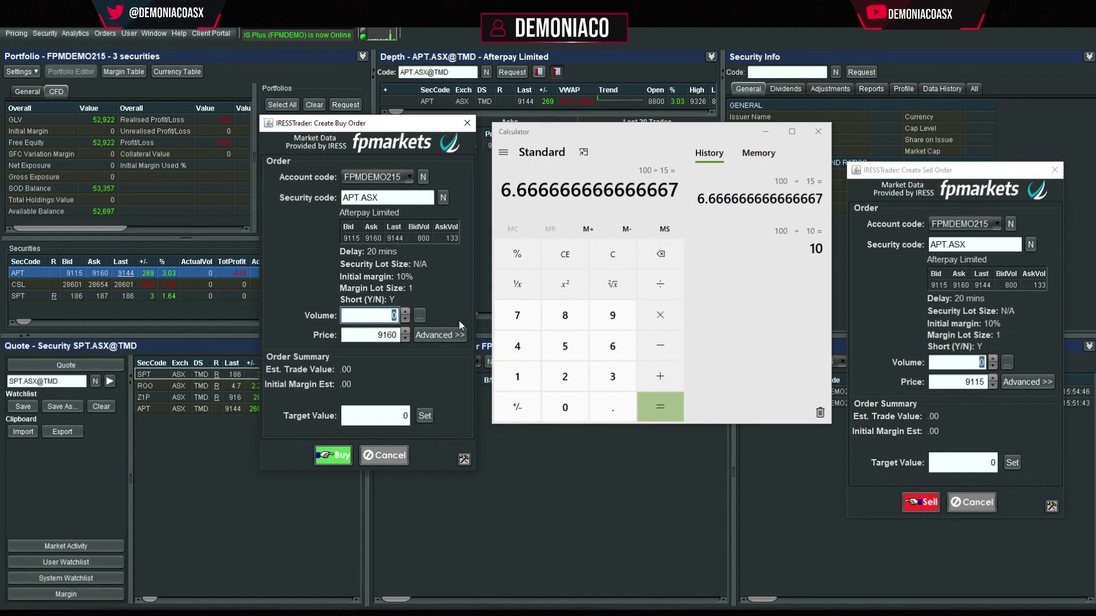
text(1000)
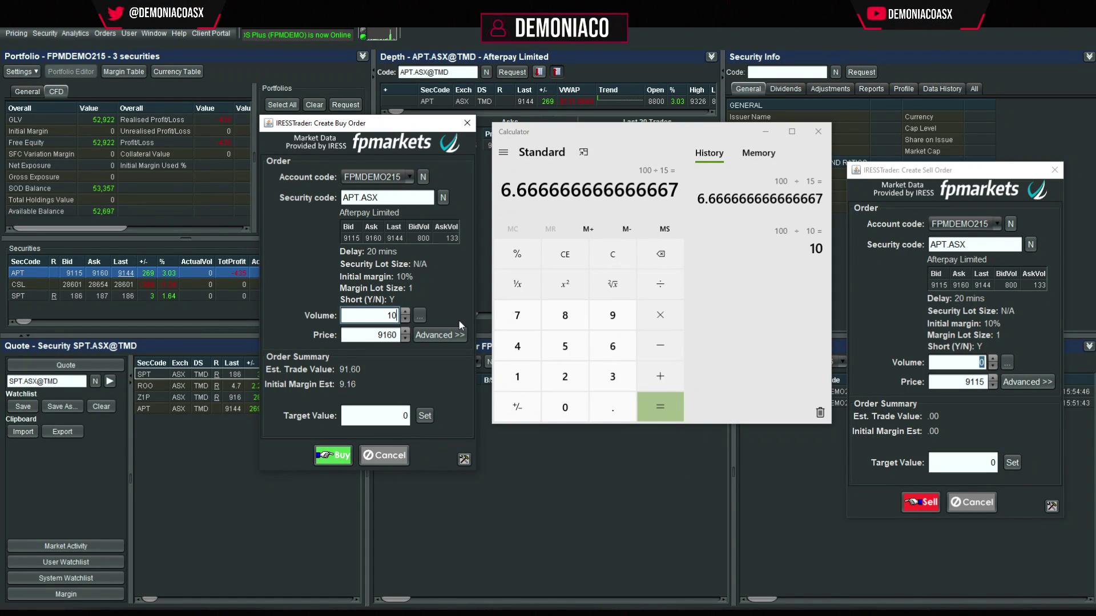
key(Tab)
Step: Enter a volume of 1000 on the APT sell ticket
drag(938, 171, 356, 130)
click(380, 322)
text(1000)
key(Tab)
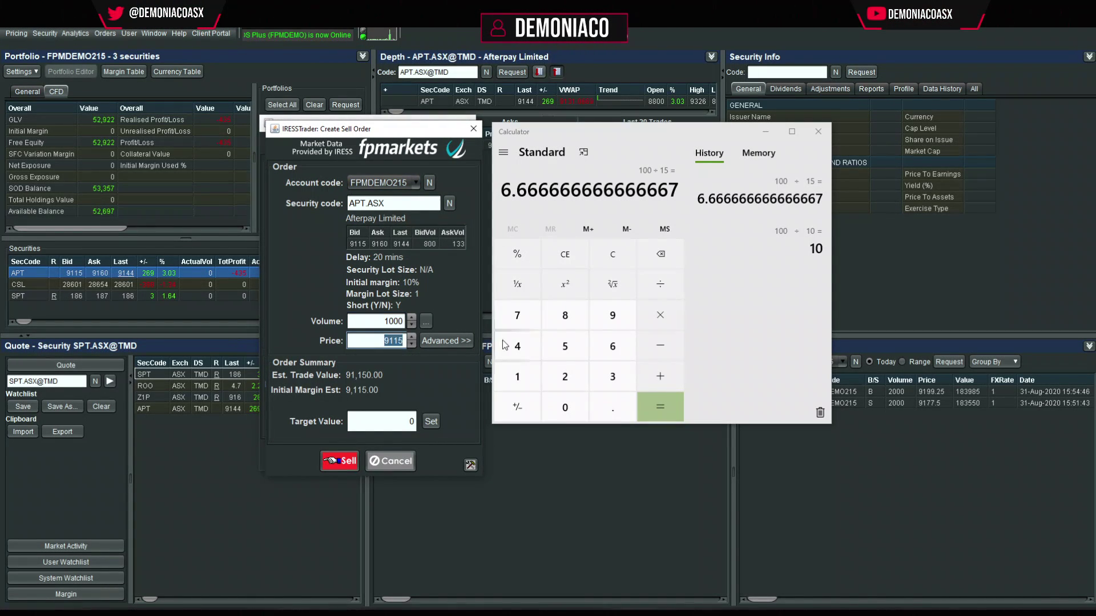
Step: Try several limit prices and settle the sell price at 9100
text(9100)
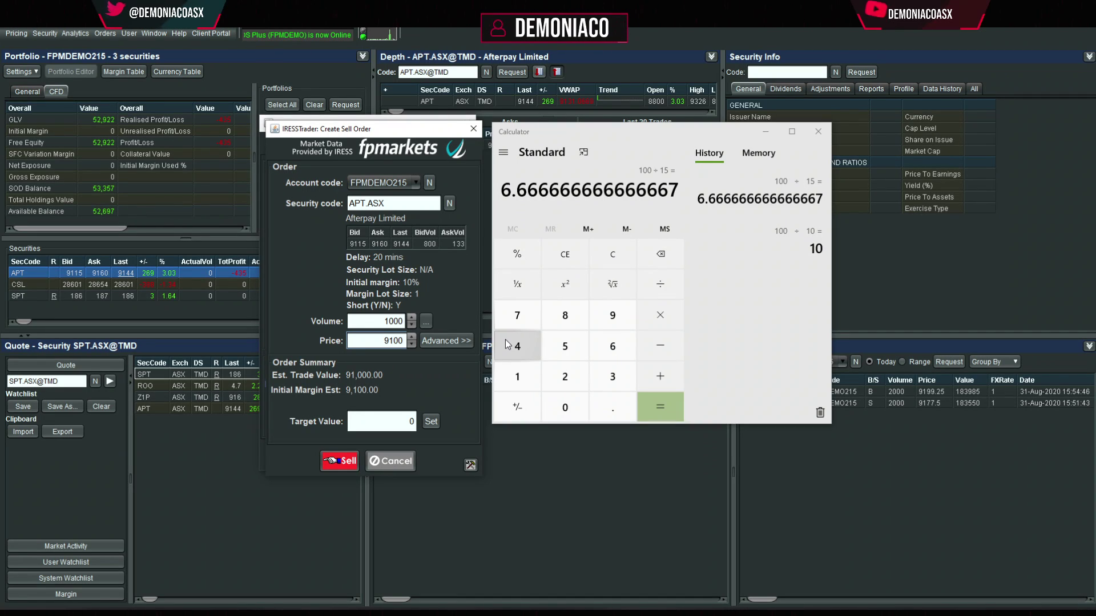
text(91.00)
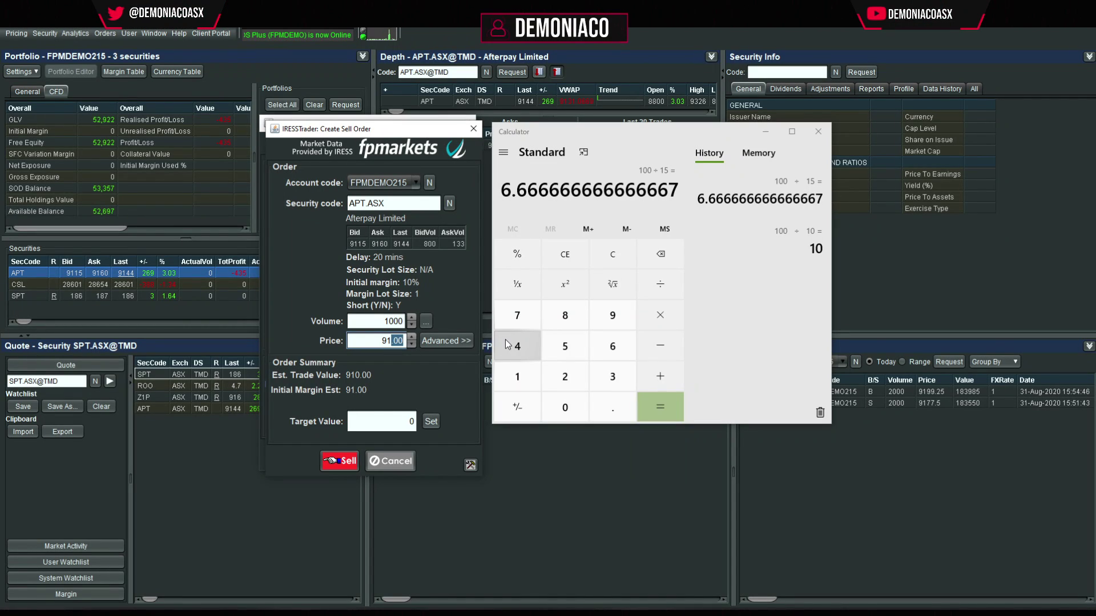
key(Right)
key(Delete)
key(ctrl+a)
text(5)
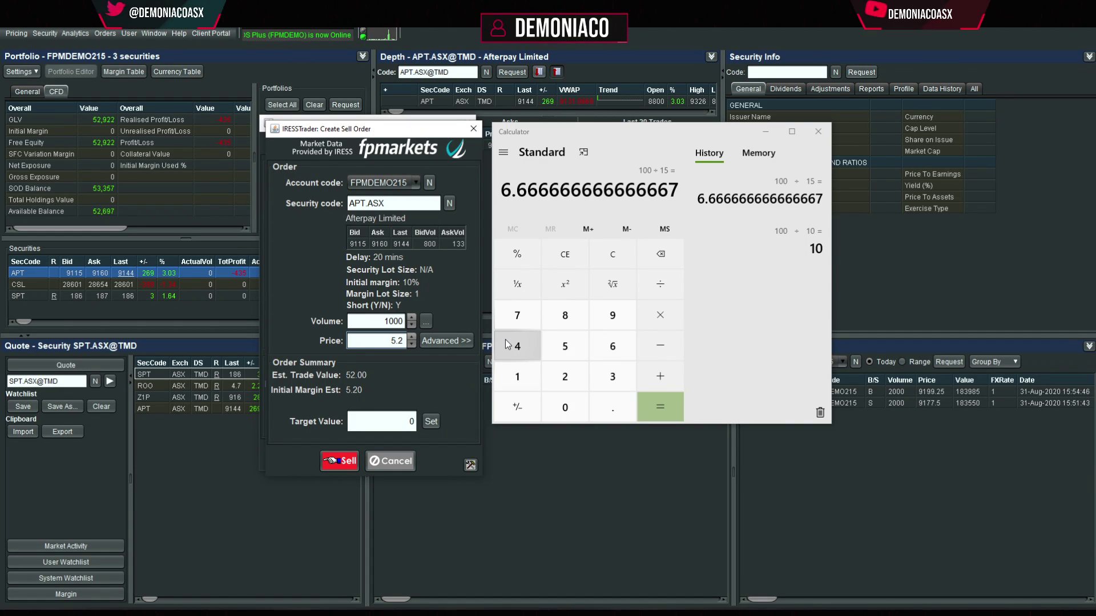
key(shift+Home)
text(914)
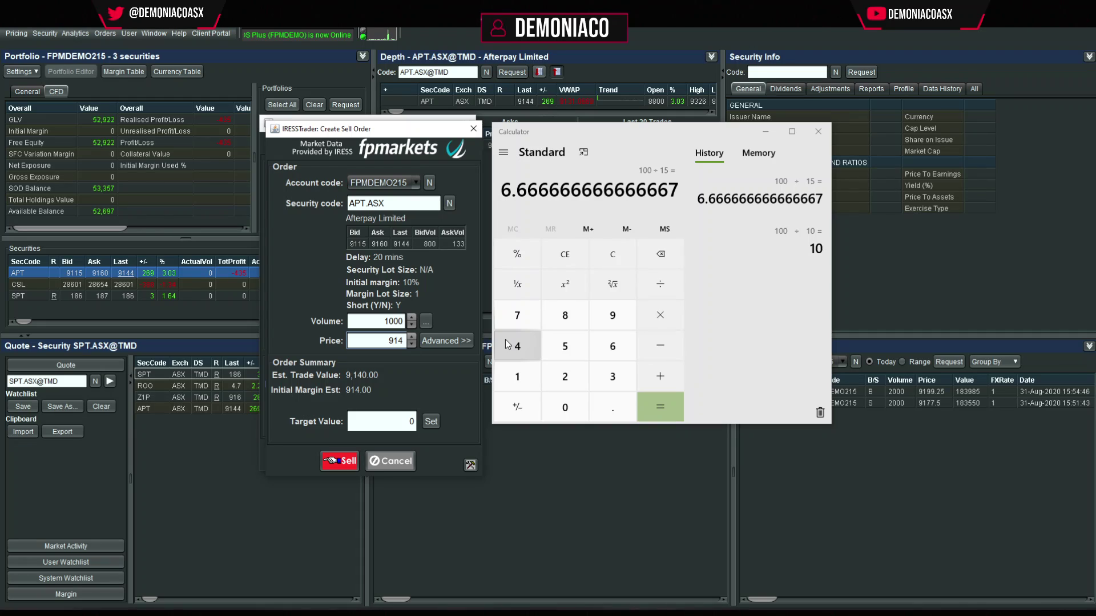
key(BackSpace)
text(00)
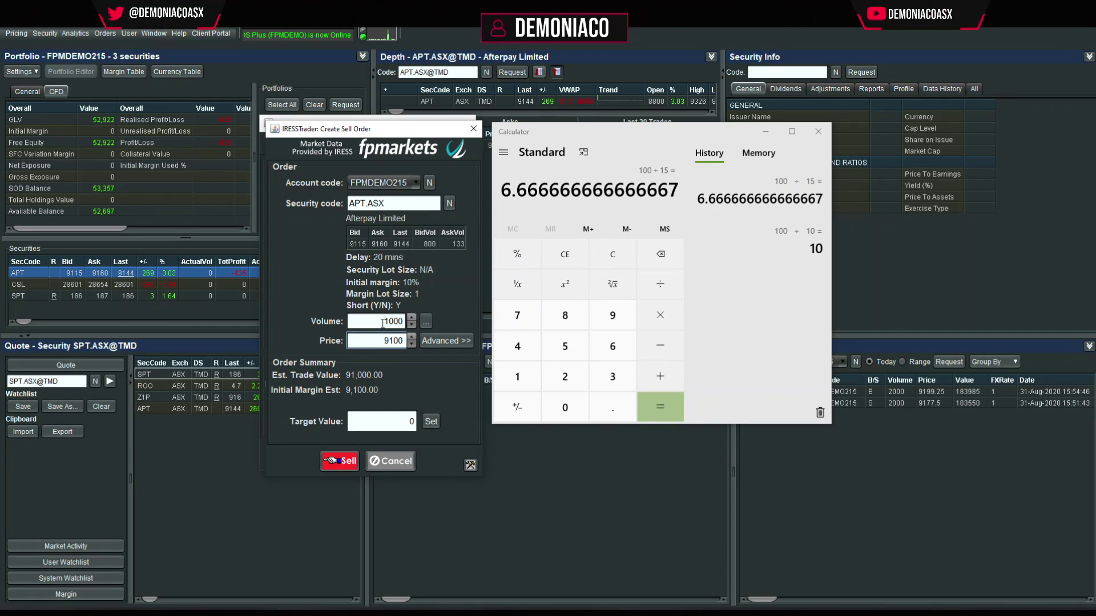
key(shift+Tab)
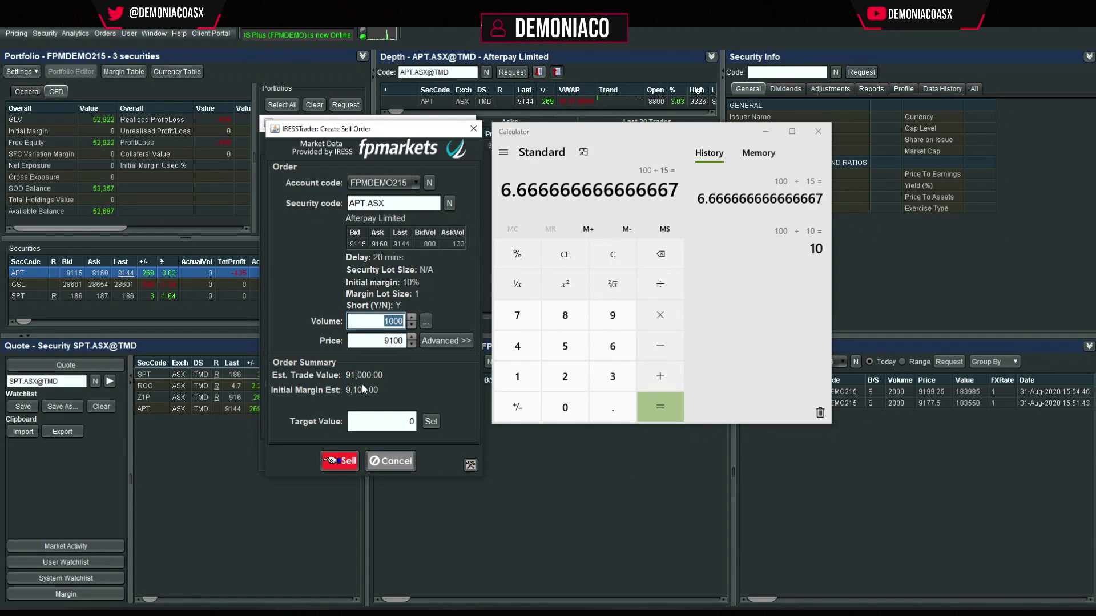
Step: Drag the Calculator window right so it no longer covers the Afterpay depth and trades
drag(551, 151, 775, 156)
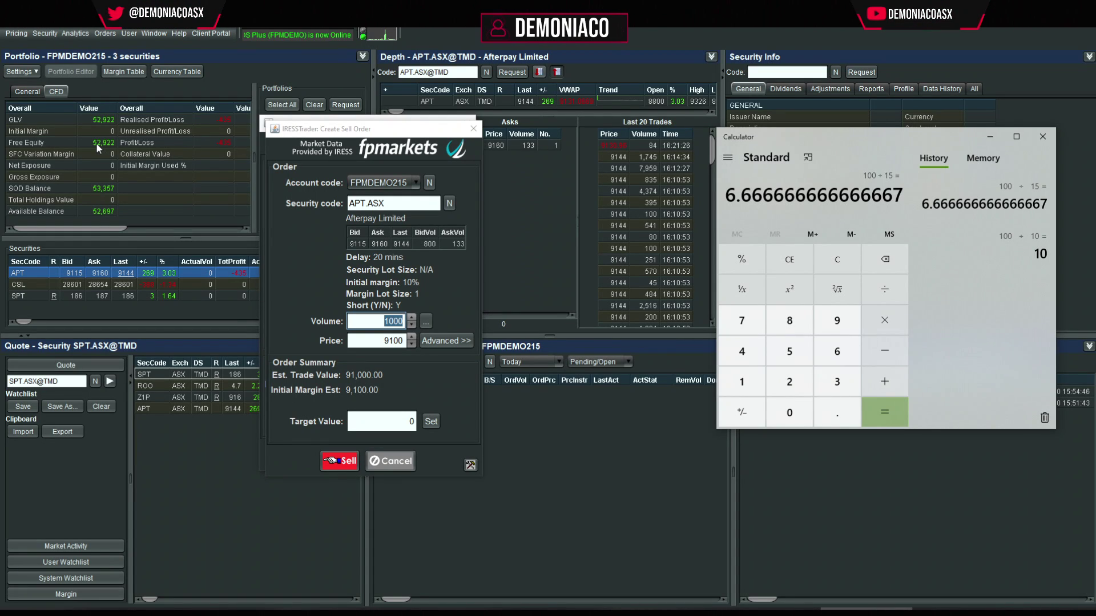
Step: Switch the order to buy, toggle Price type to Market and back to Limit, then cancel it
key(plus)
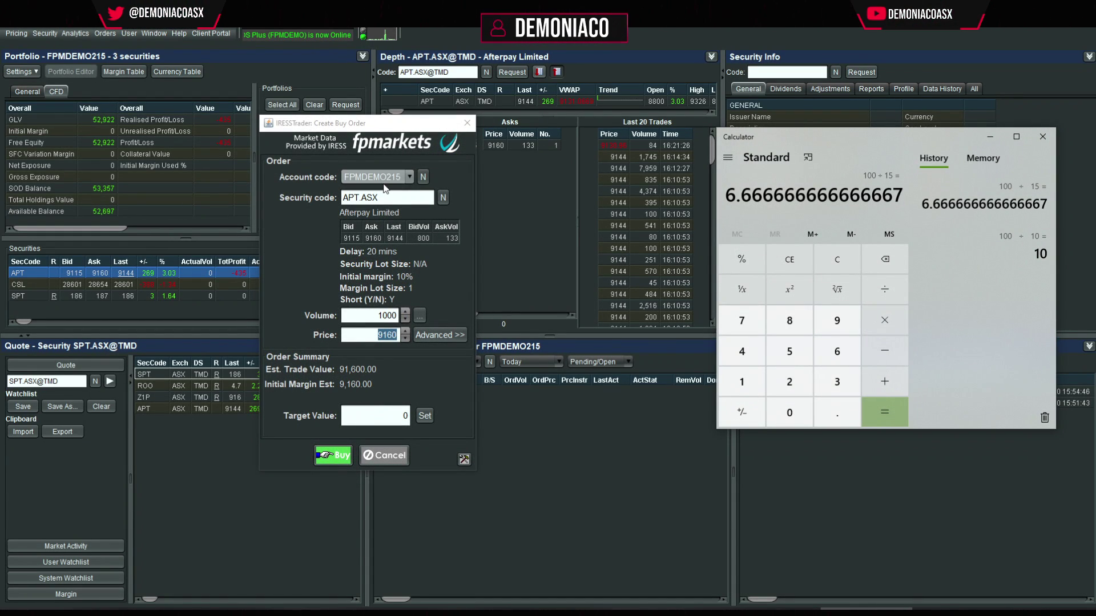
click(438, 331)
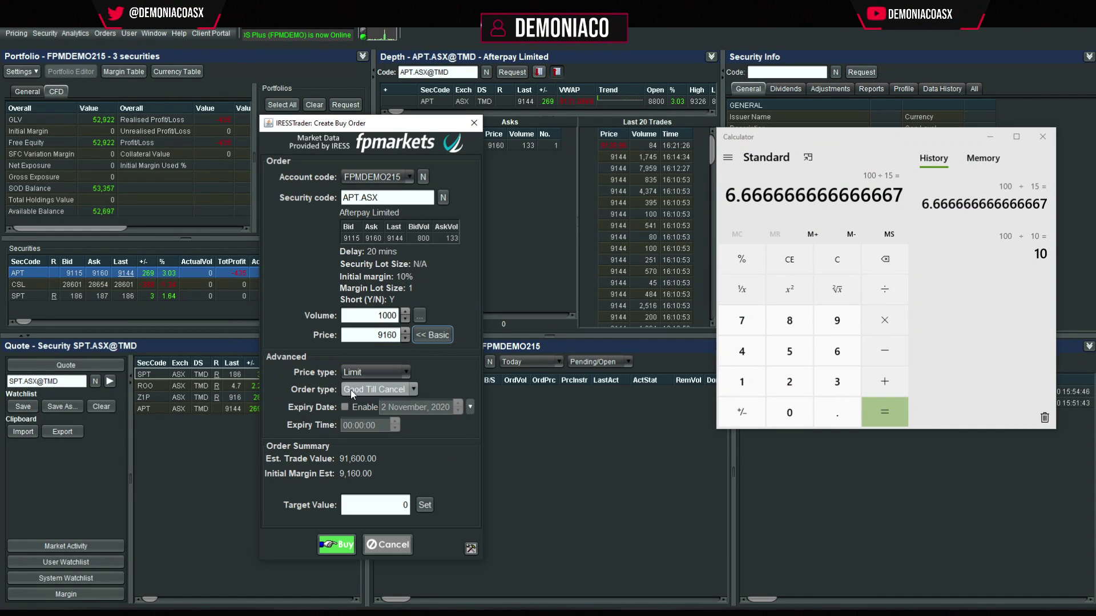
click(377, 373)
click(371, 400)
click(384, 375)
click(359, 388)
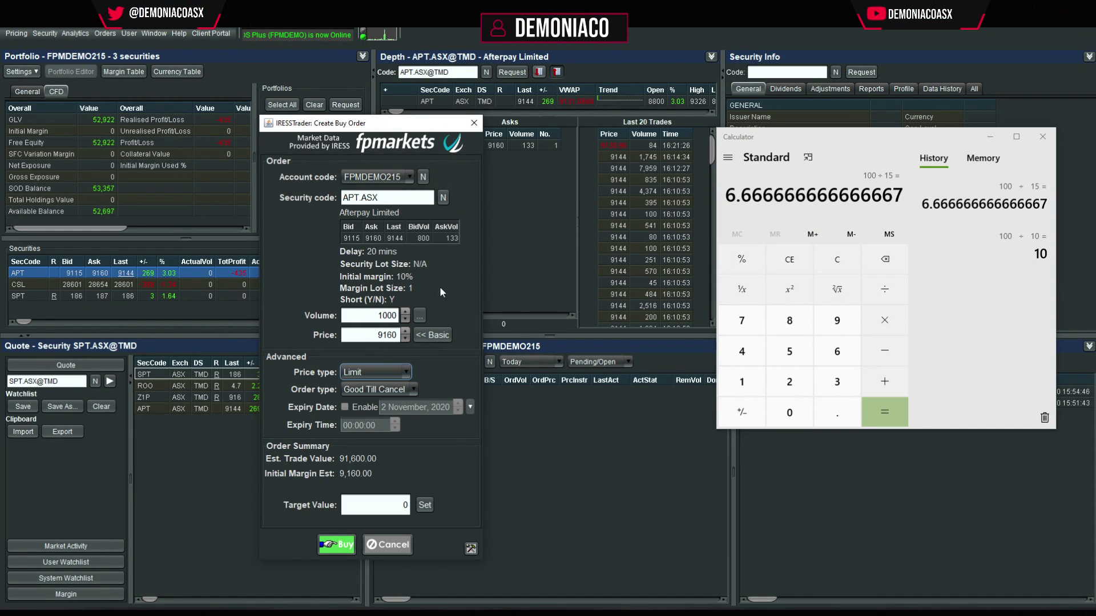
click(474, 123)
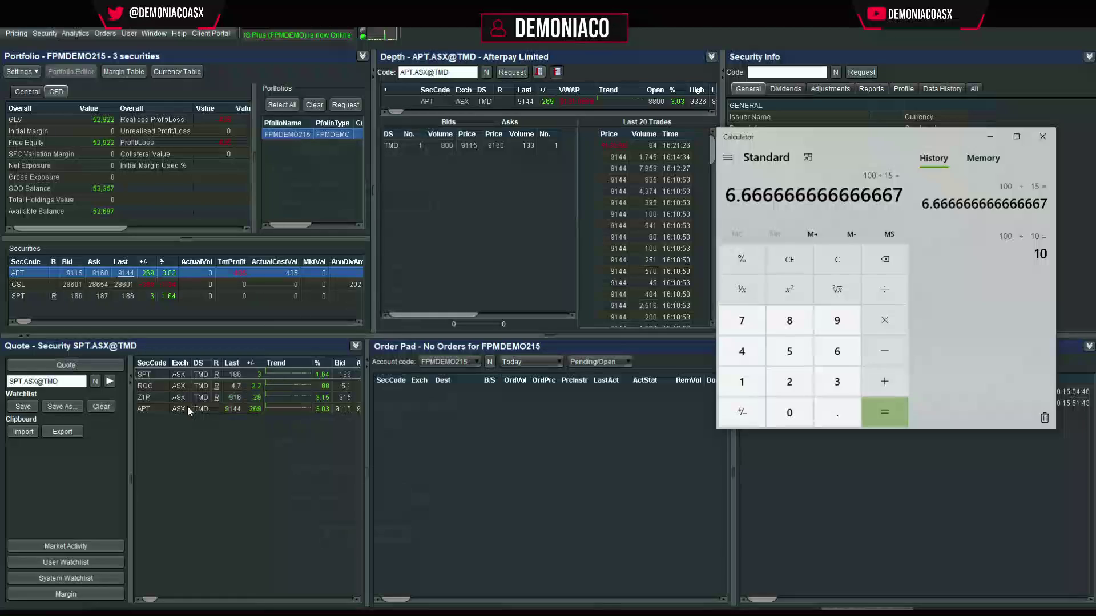
Step: Start an APT sell order from the bid with volume 1000 at price 9101 and send it
right_click(150, 409)
double_click(343, 409)
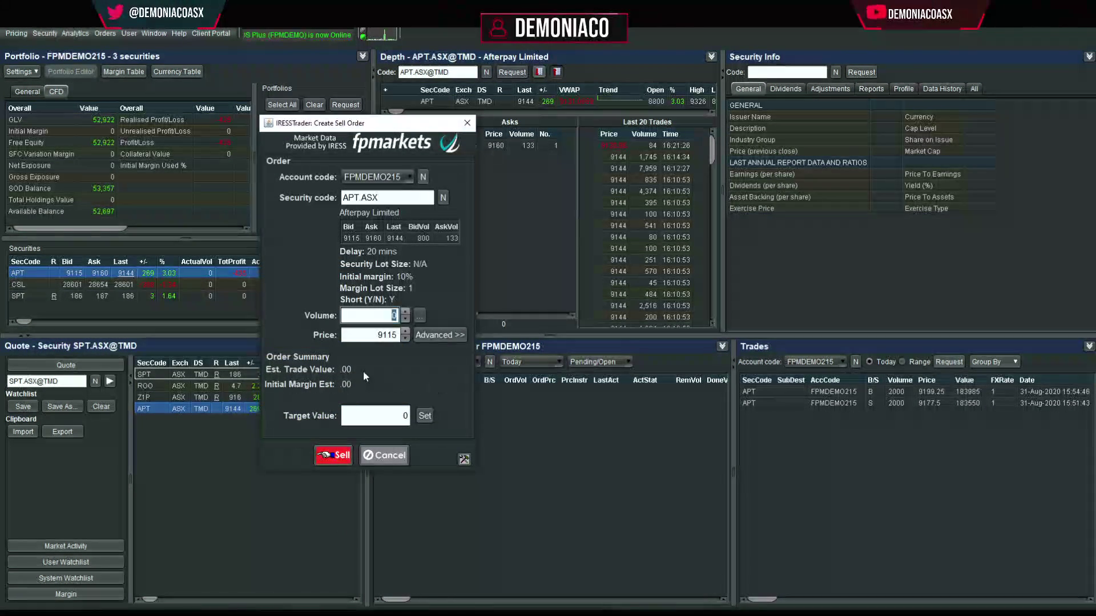
text(1000)
key(Tab)
text(9101)
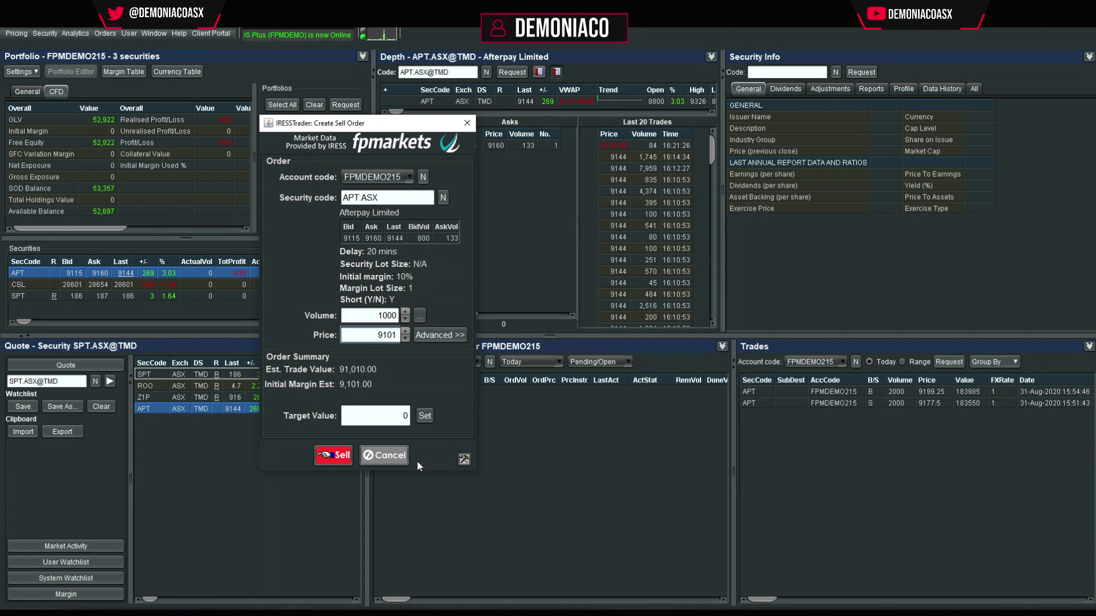
click(332, 456)
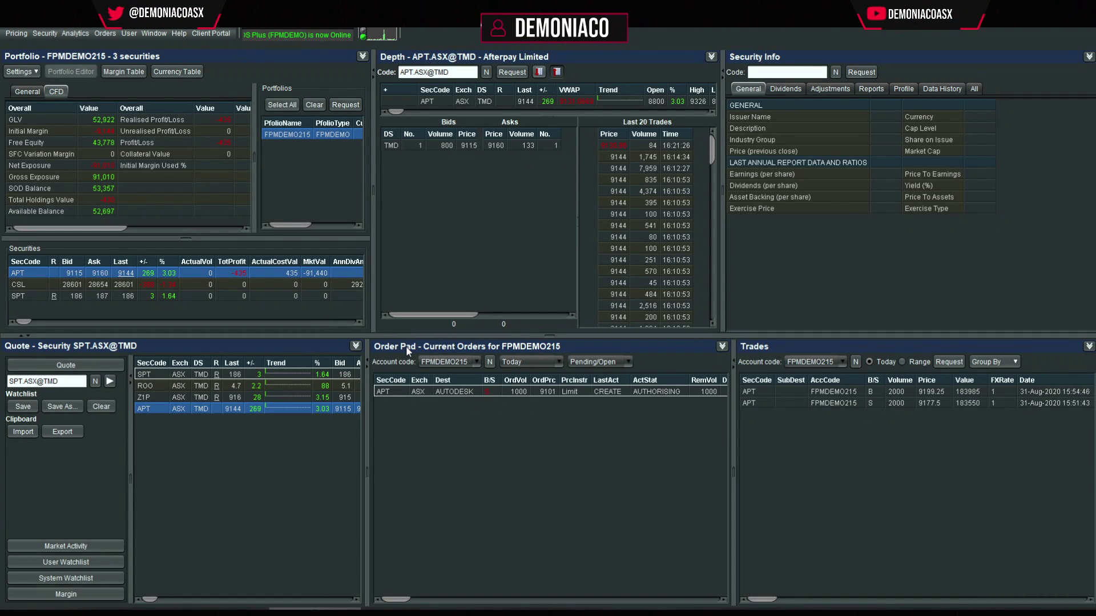
Step: Reopen the Order Pad in the Bottom Middle Frame from the Orders menu to list all orders
click(718, 348)
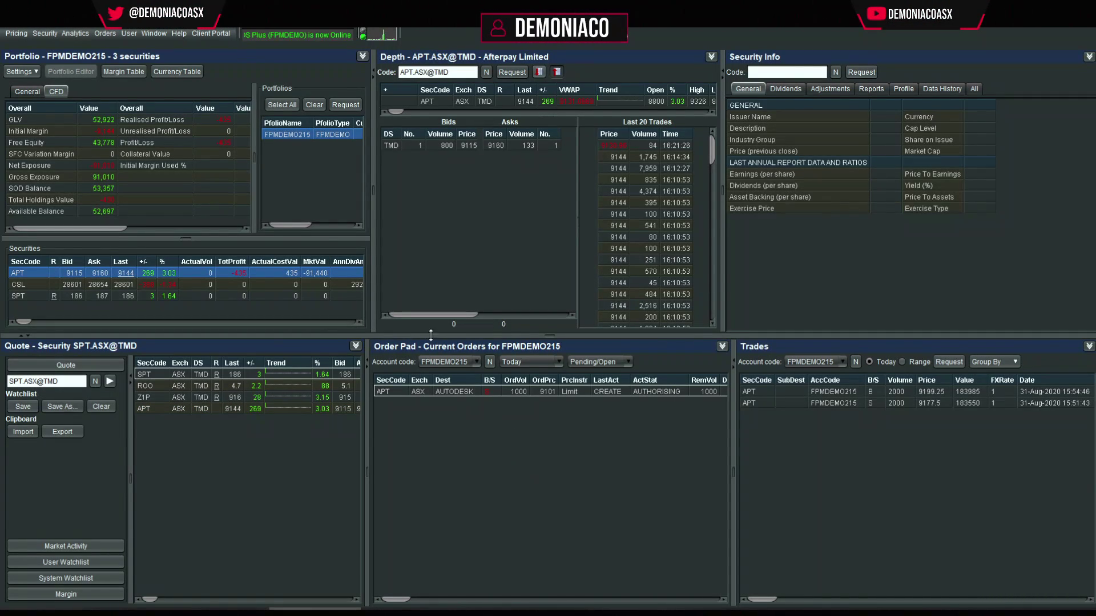
click(722, 347)
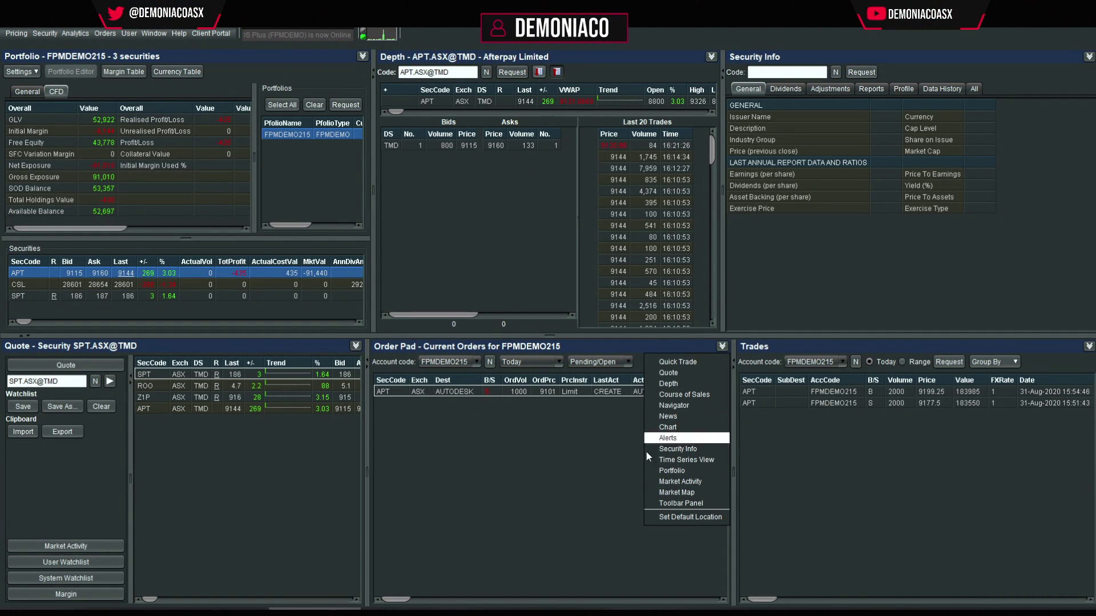
click(105, 34)
mouse_move(148, 58)
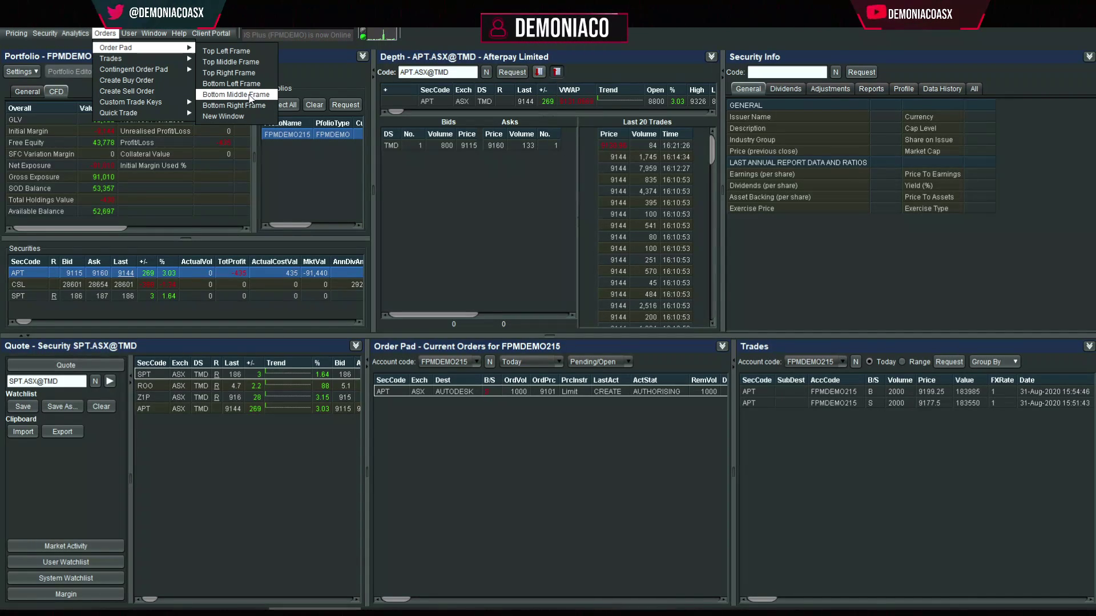
click(235, 105)
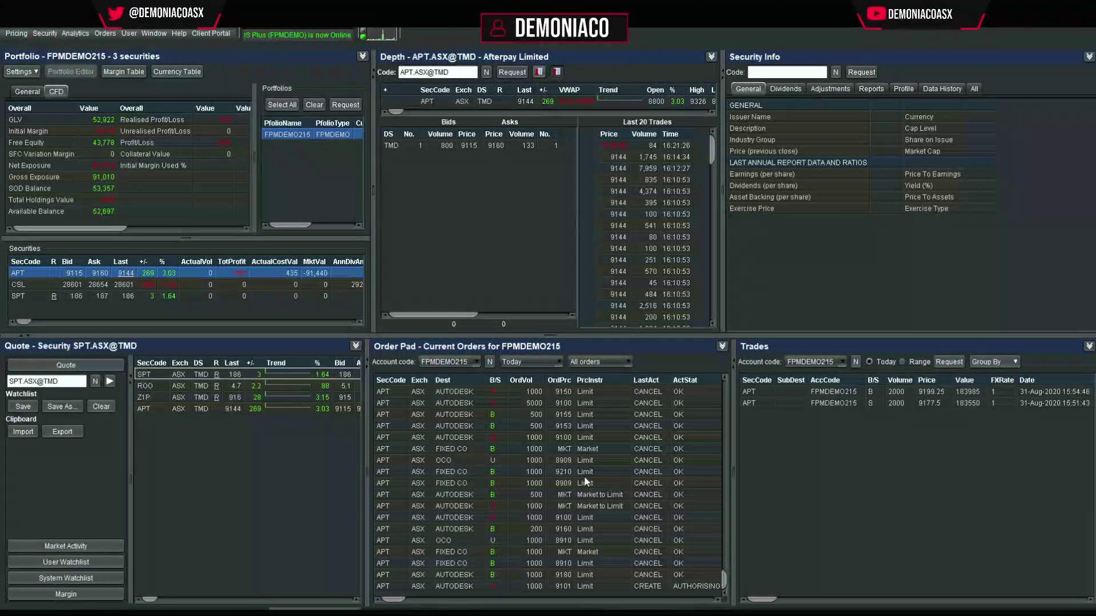
Step: Try the Last three days period, return to Today, and set the status filter to Pending/Open
click(654, 461)
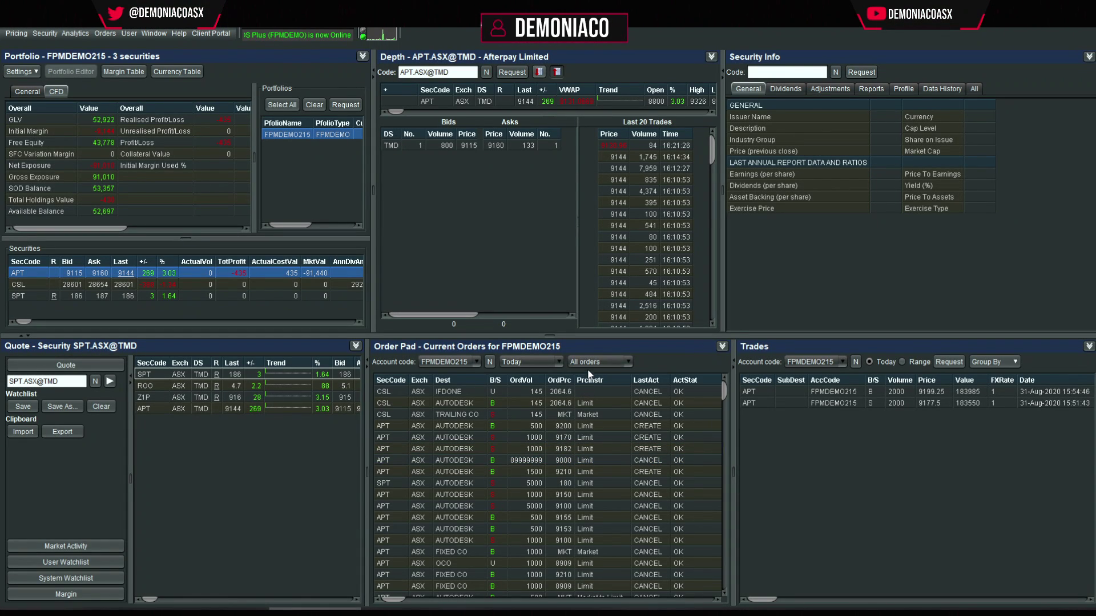
click(545, 362)
click(543, 396)
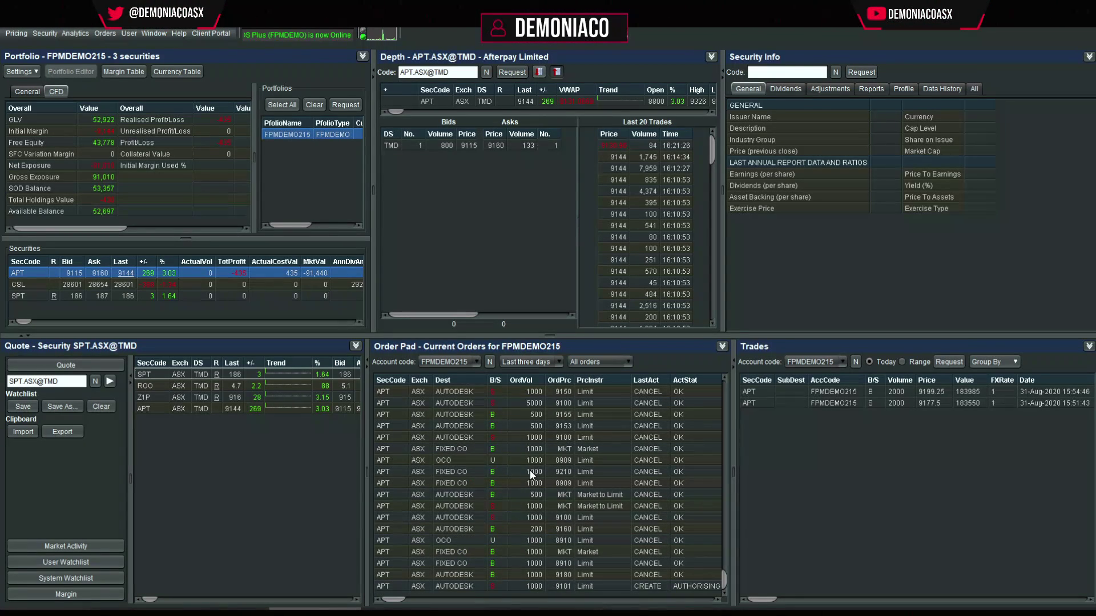
click(530, 362)
click(539, 374)
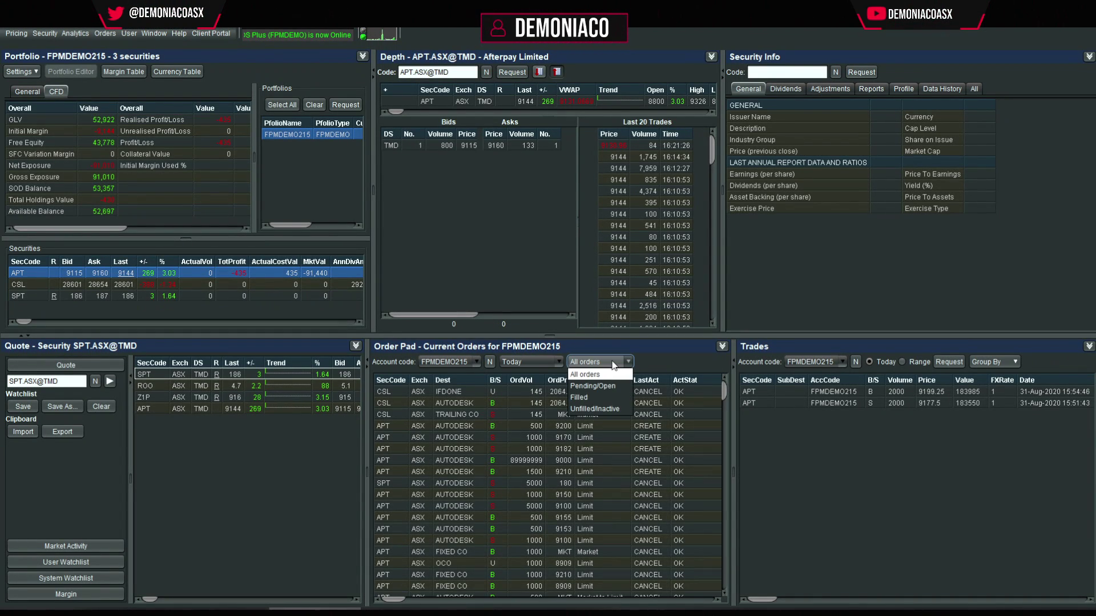
click(544, 363)
click(594, 361)
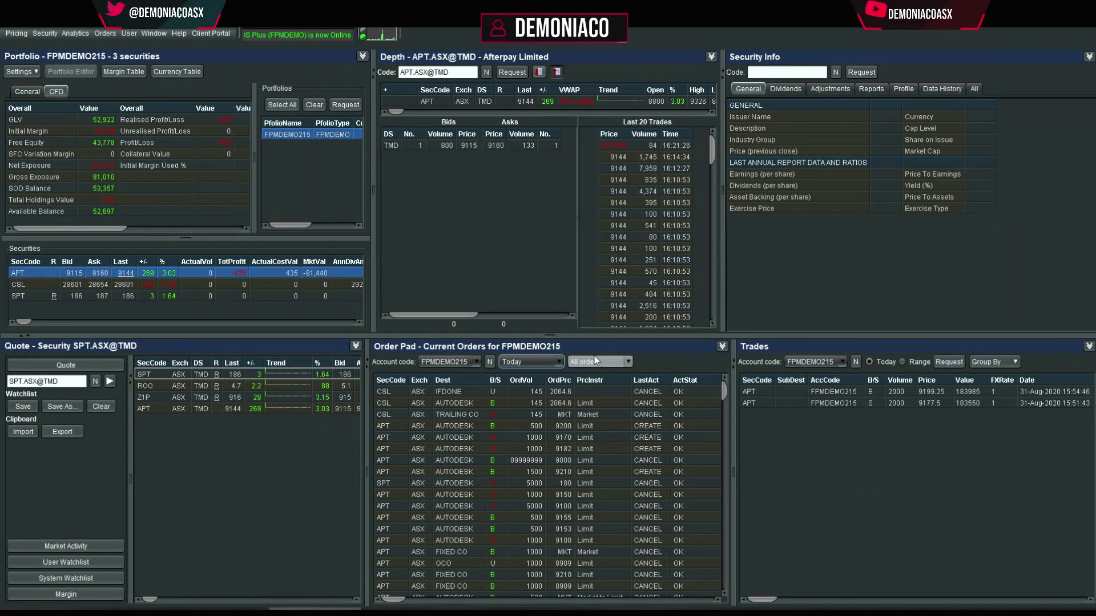
click(599, 384)
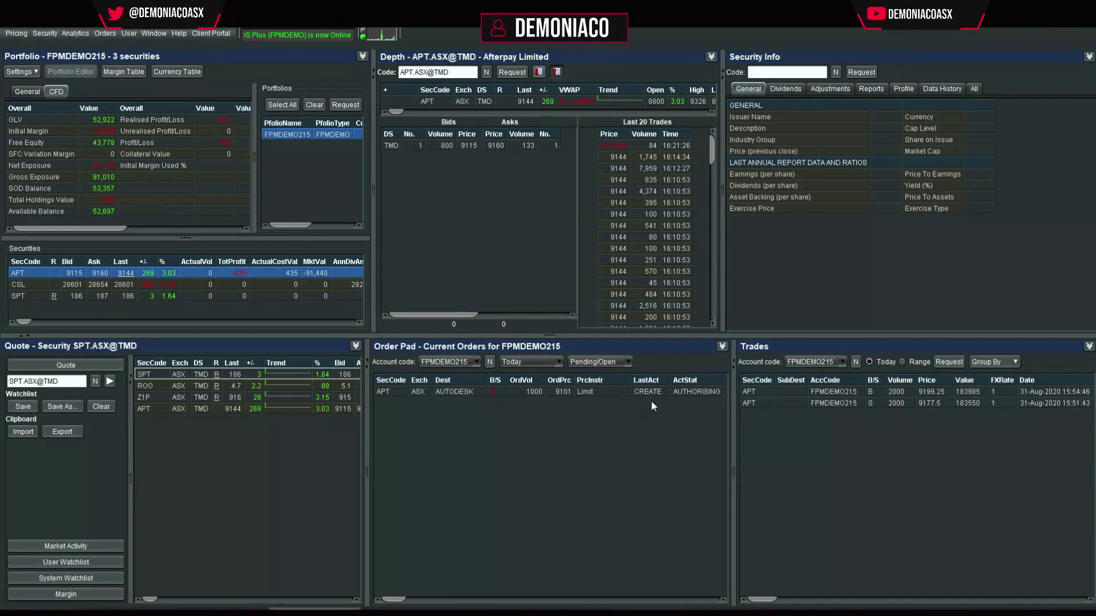
click(693, 394)
mouse_move(694, 398)
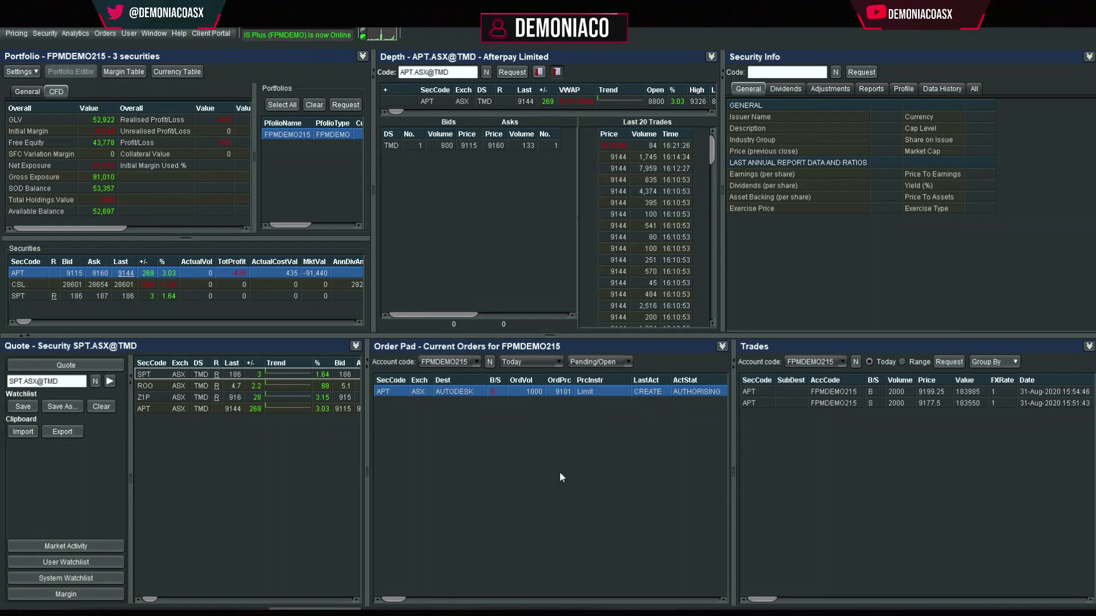
drag(393, 599, 664, 582)
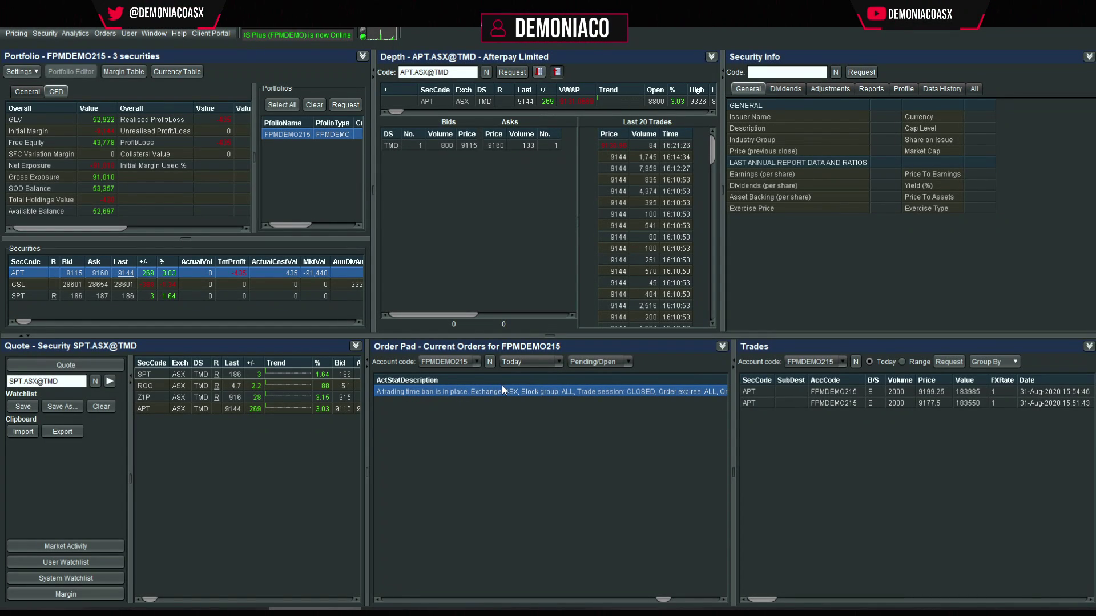
drag(663, 599, 377, 596)
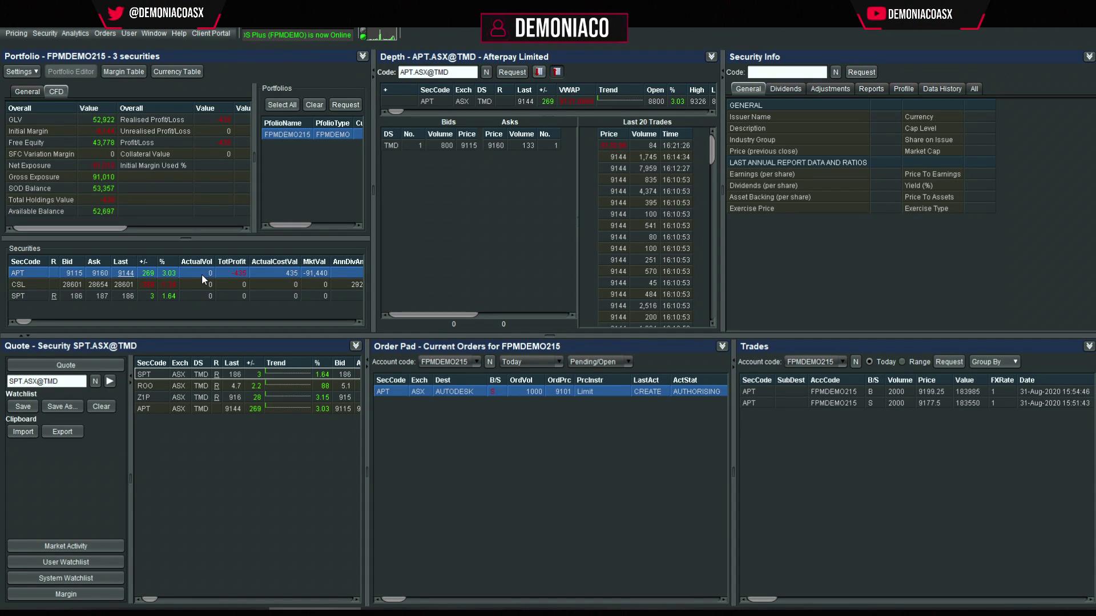
Step: Delete the pending APT sell order, then browse the Orders and Security menus
right_click(515, 393)
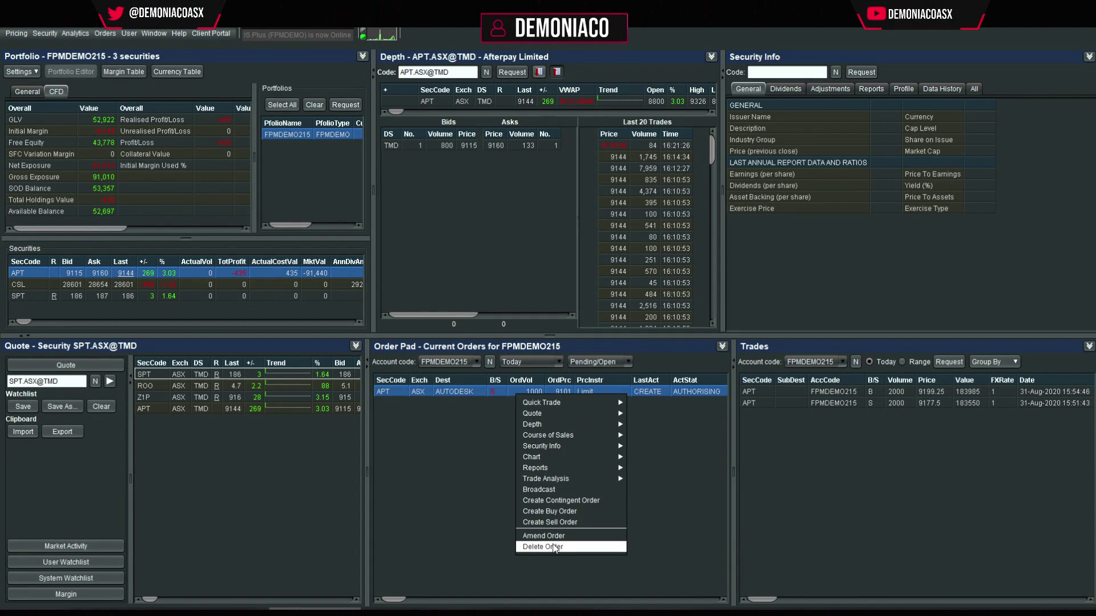
click(554, 548)
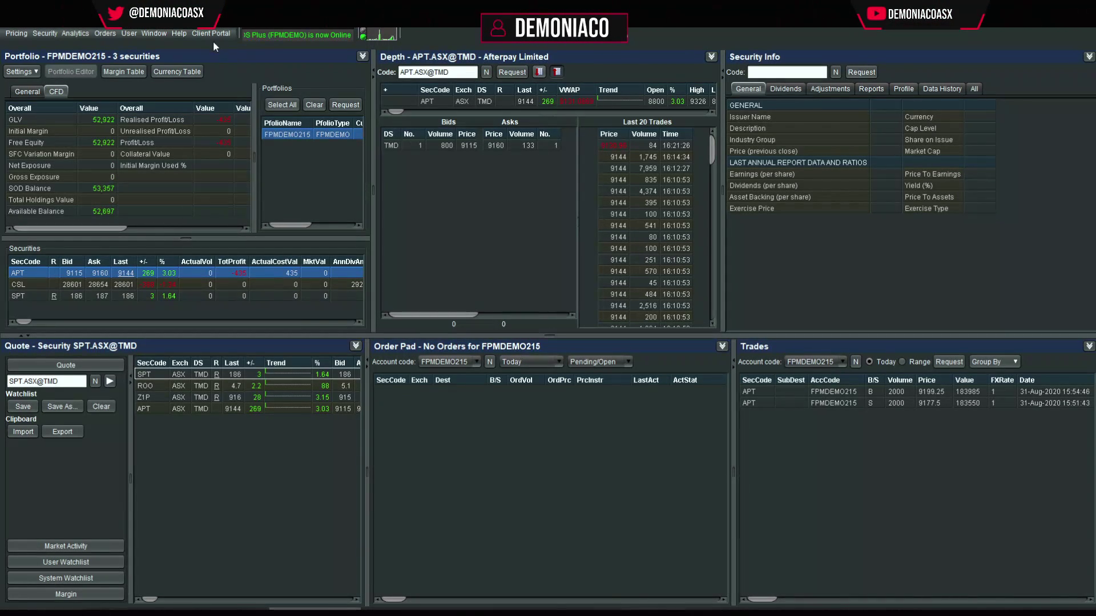
click(105, 34)
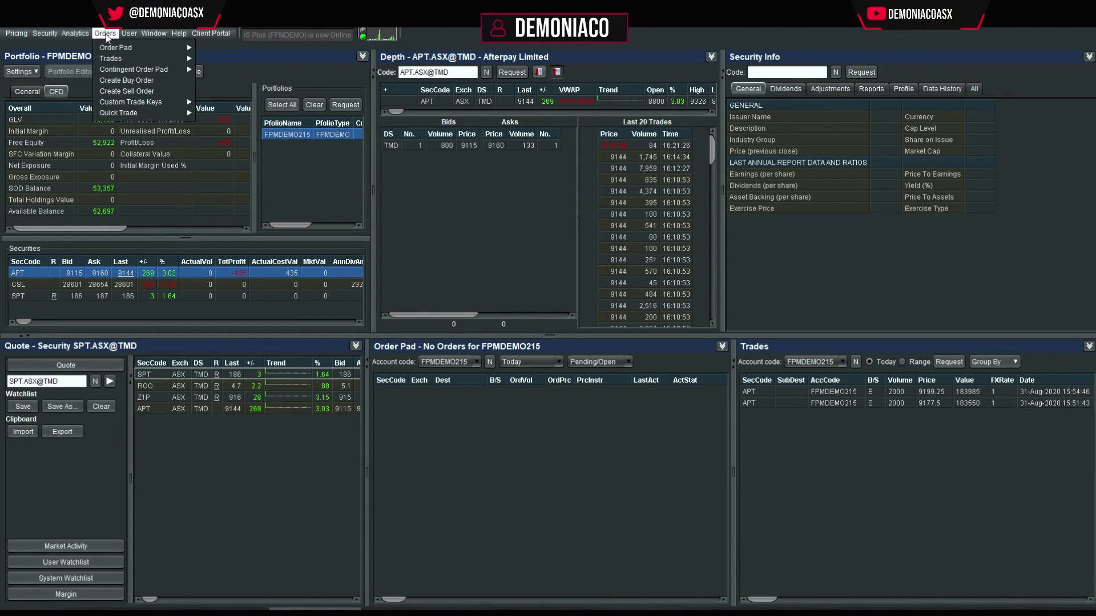
mouse_move(79, 34)
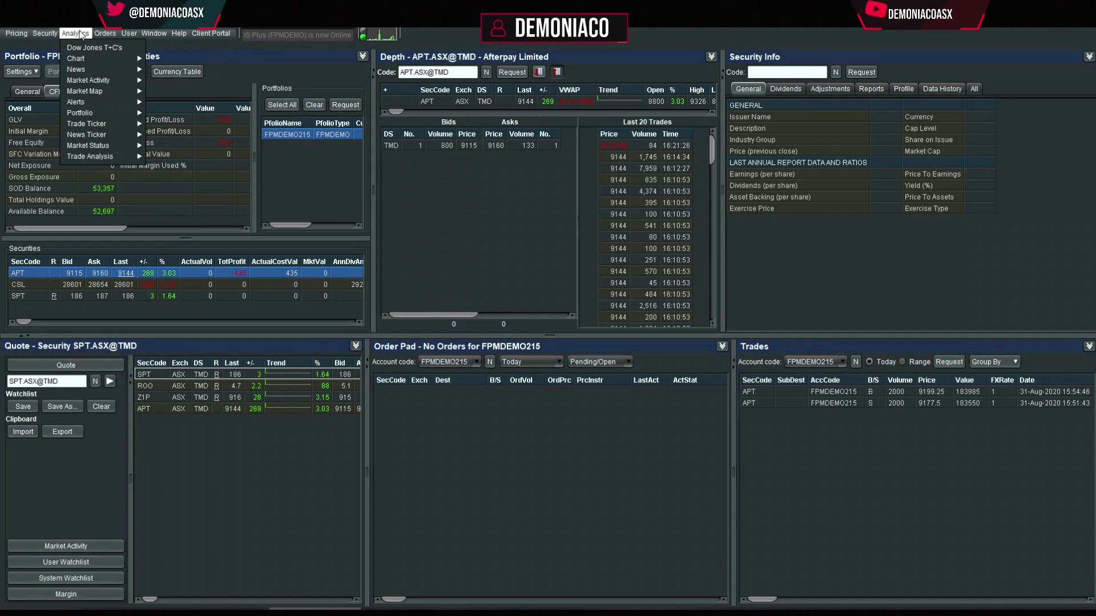
click(51, 34)
click(16, 33)
click(51, 34)
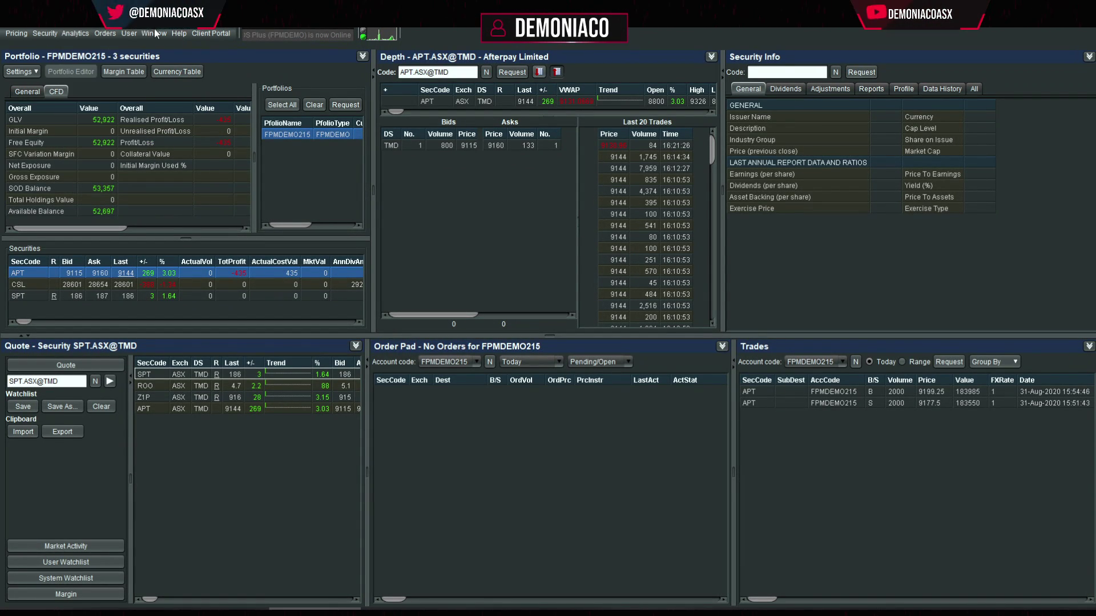
Step: Check the Trades panel's window options, then bring up the Orders > Trades placement choices
click(1089, 347)
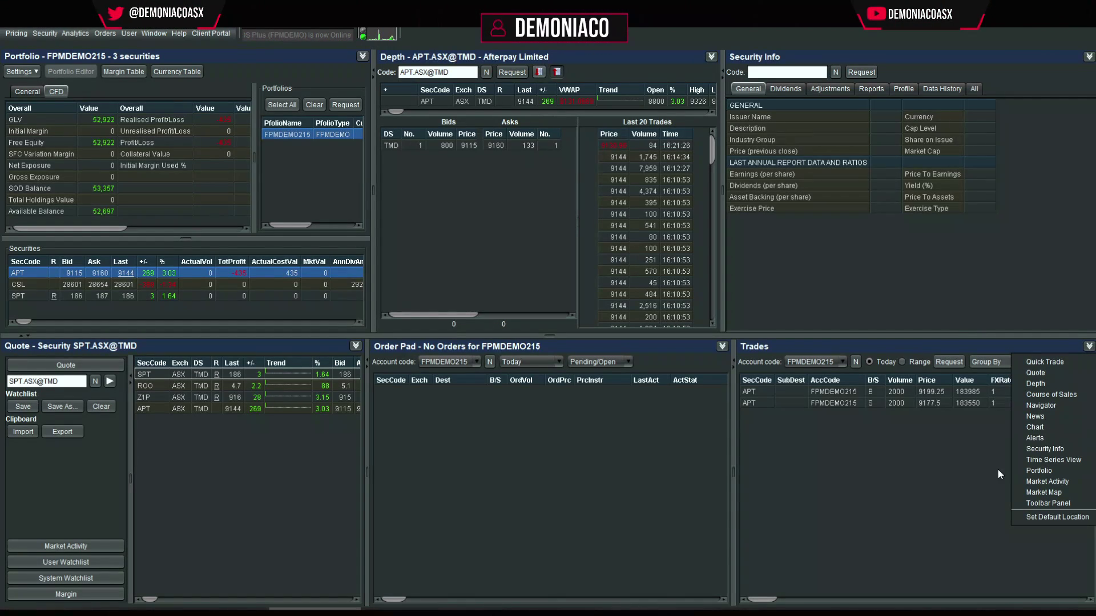
click(945, 480)
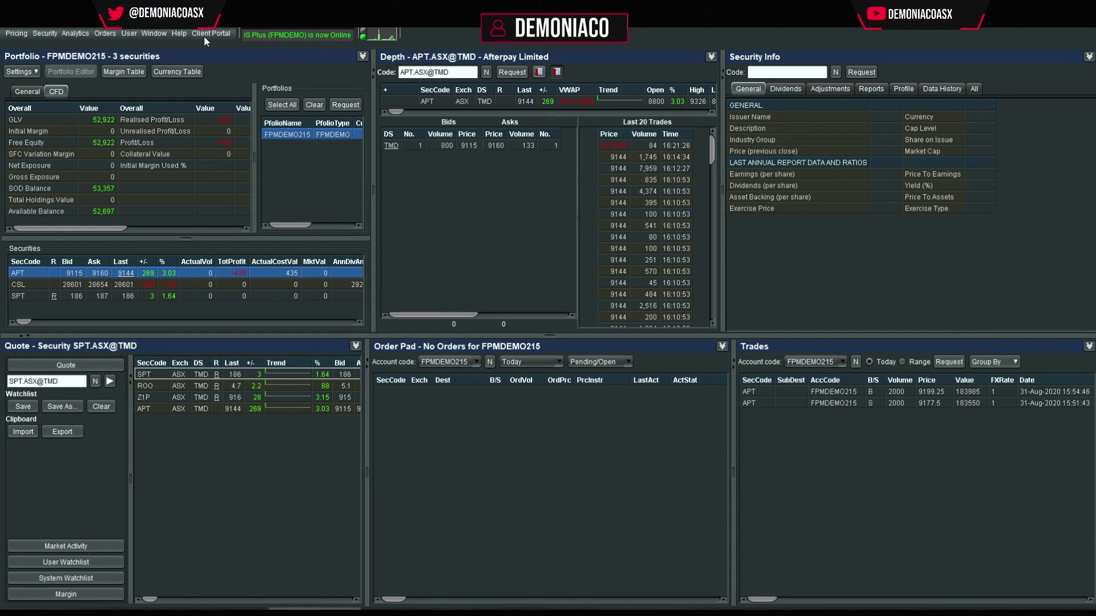
click(106, 33)
mouse_move(121, 58)
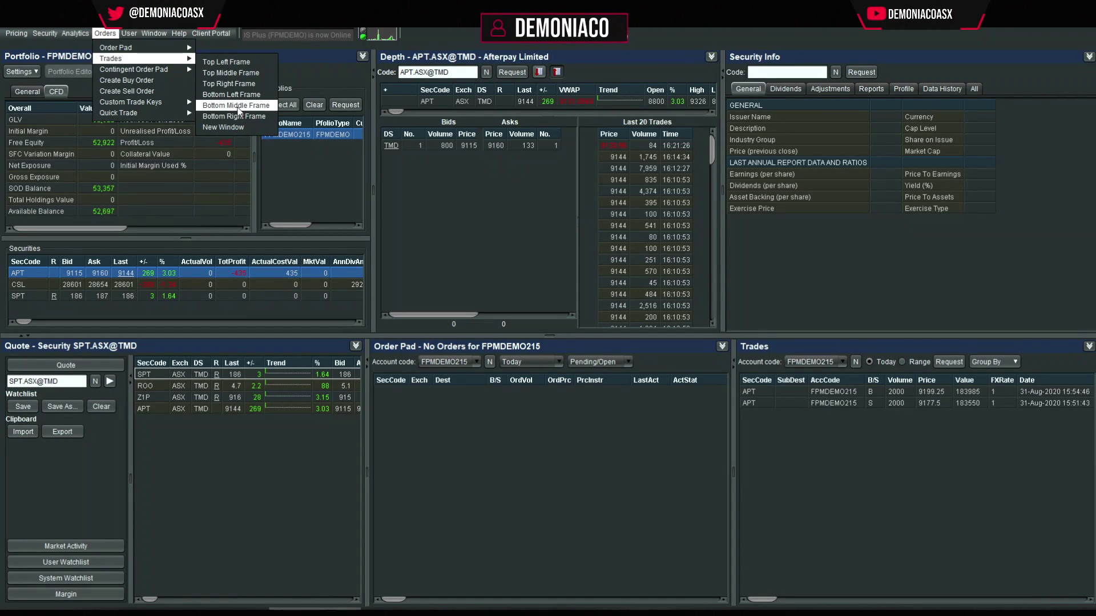
Step: Open Trades in the Bottom Middle Frame and try a date range starting 11 March 2020
click(249, 116)
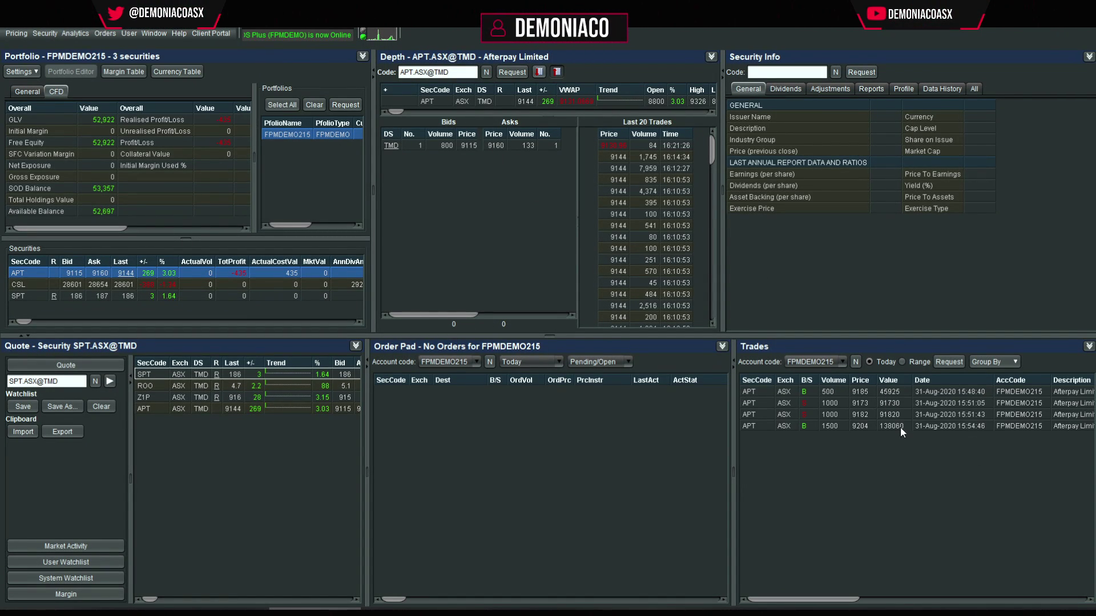
click(903, 361)
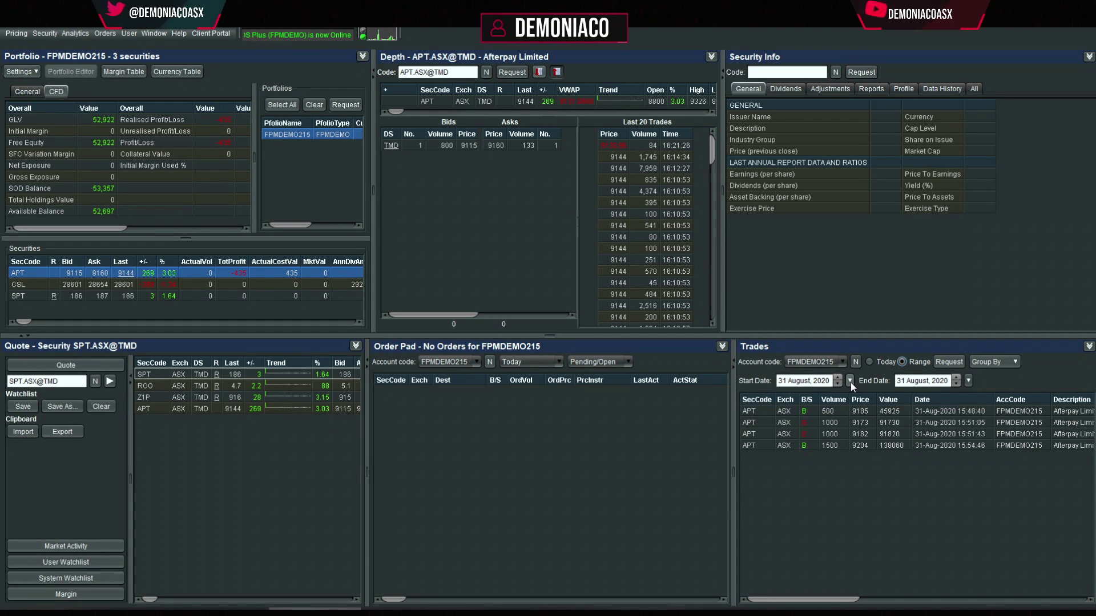
click(850, 381)
click(764, 401)
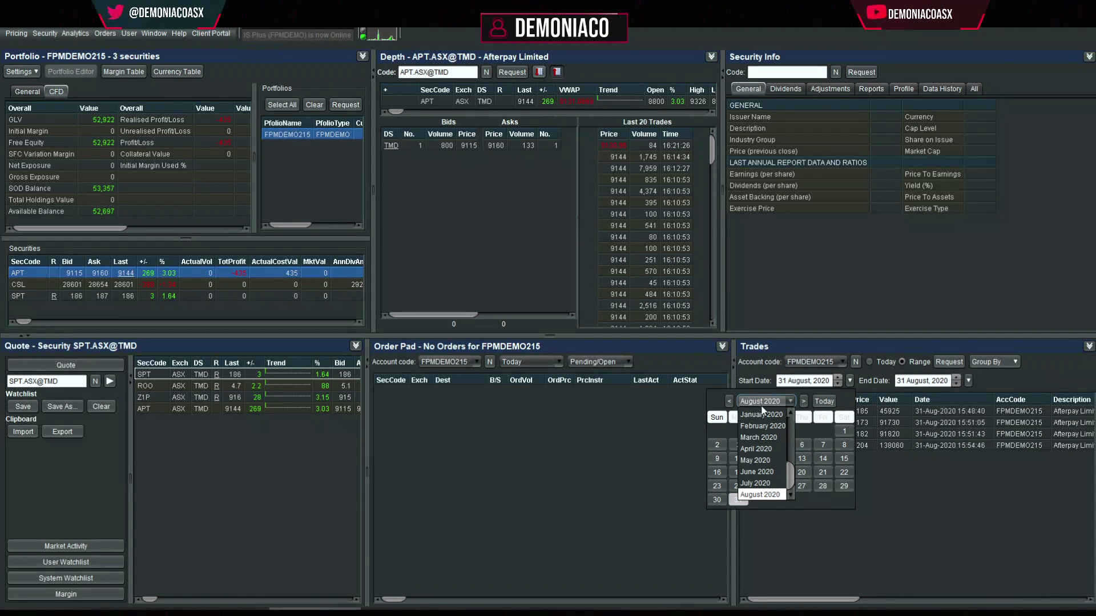
click(771, 445)
click(780, 446)
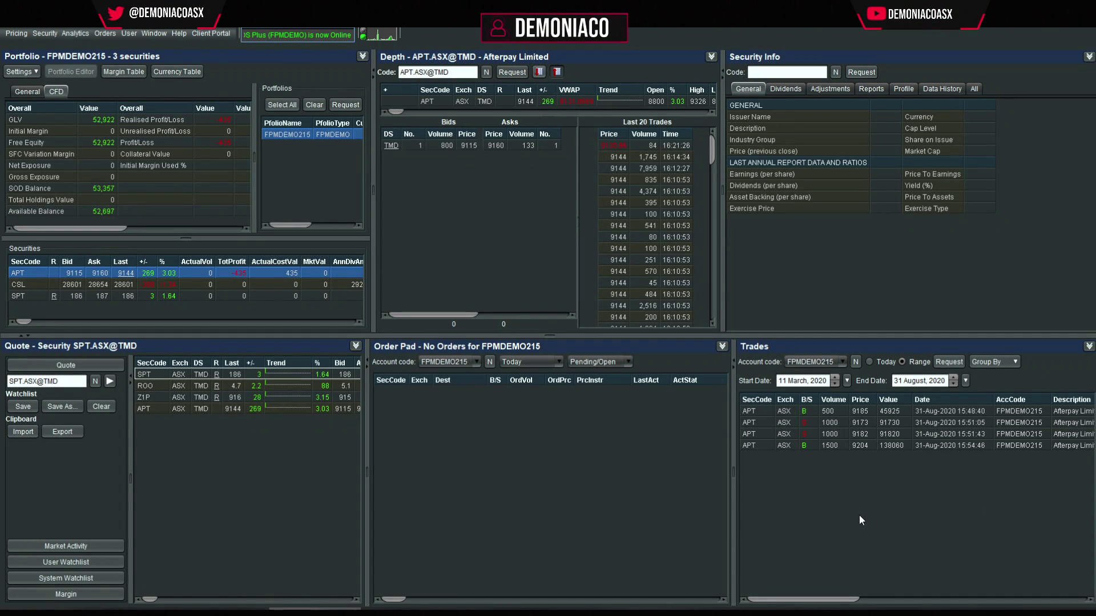
Step: Return the trades list to Today and group it by OrdNo
click(869, 362)
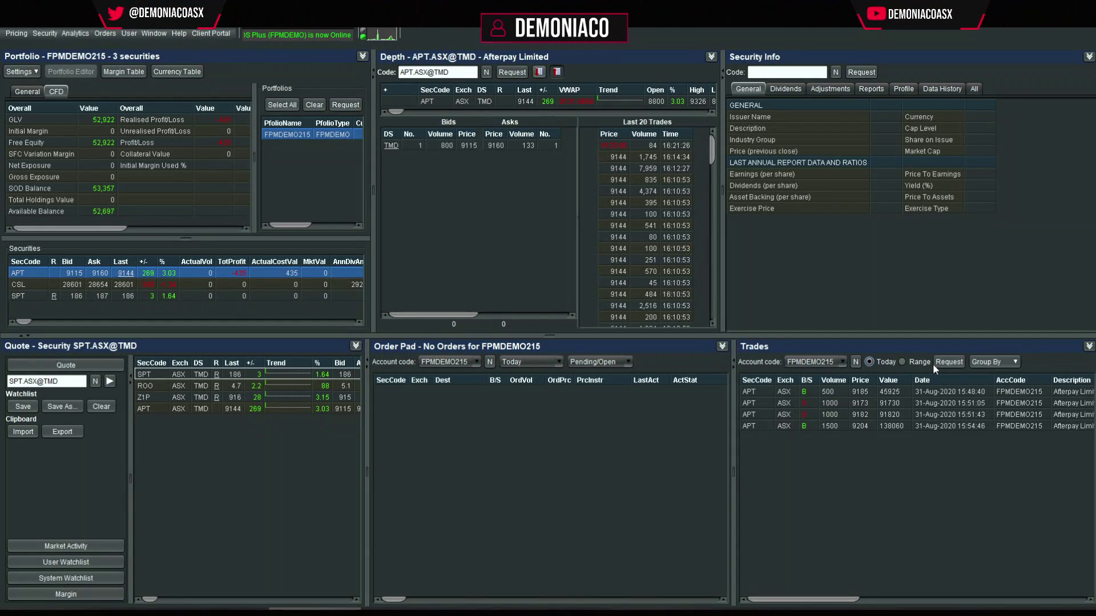
click(994, 362)
click(1003, 391)
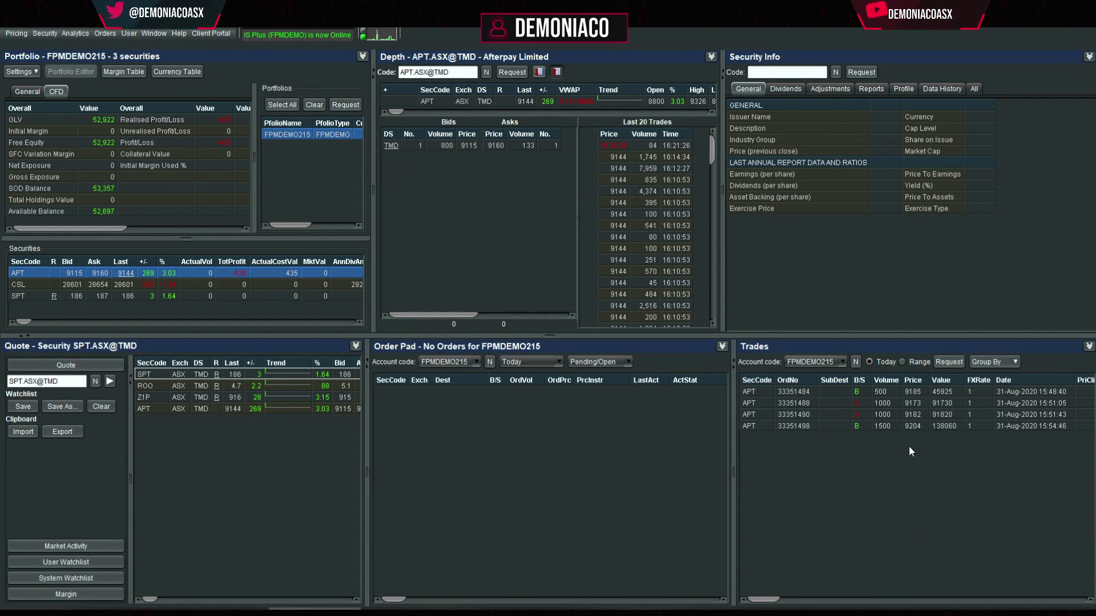
Step: Select the first APT trade and set Group By to Account, giving one 2000 buy and one 2000 sell row
click(893, 391)
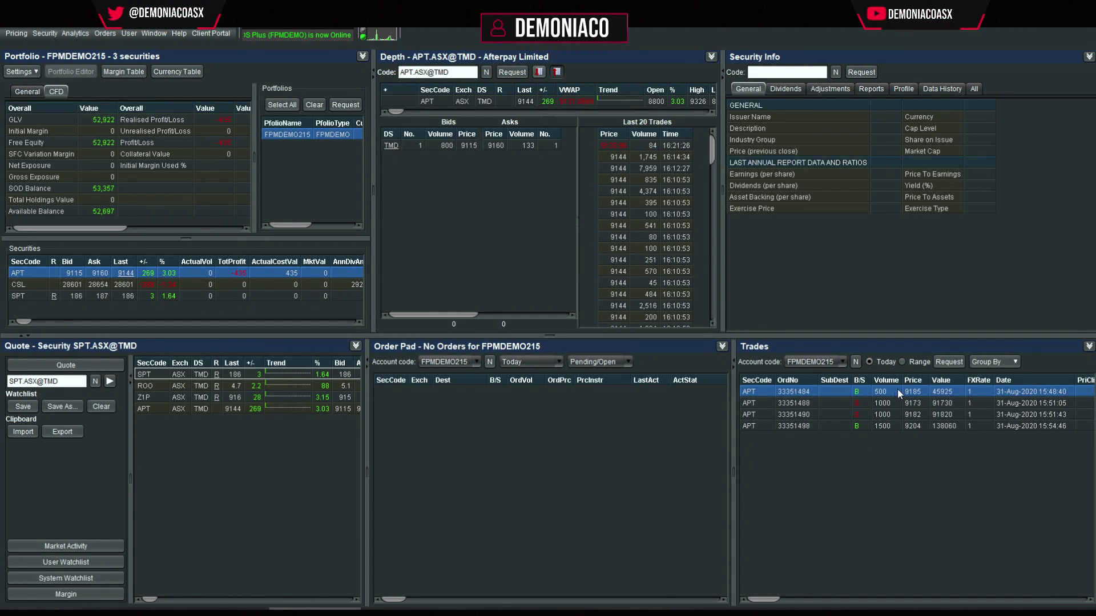
click(991, 366)
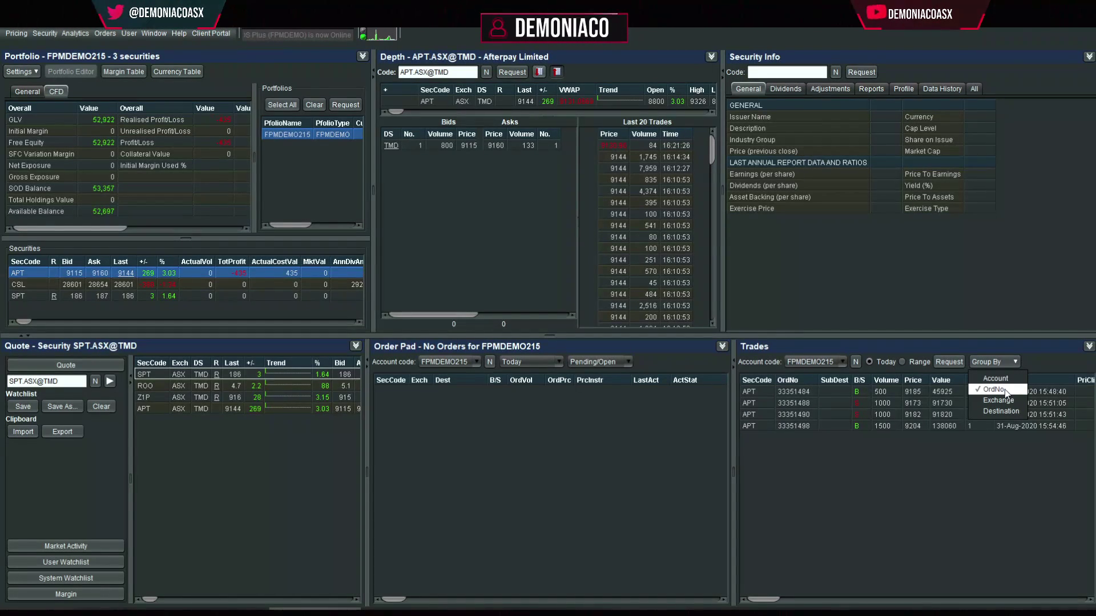
click(1008, 379)
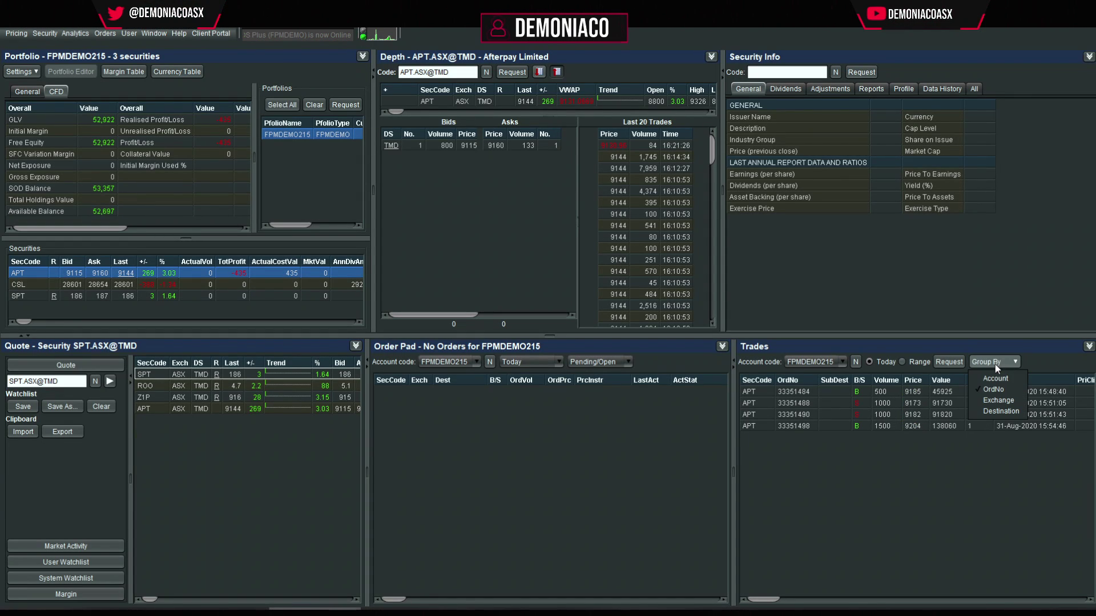
click(1006, 362)
click(1005, 362)
click(1002, 388)
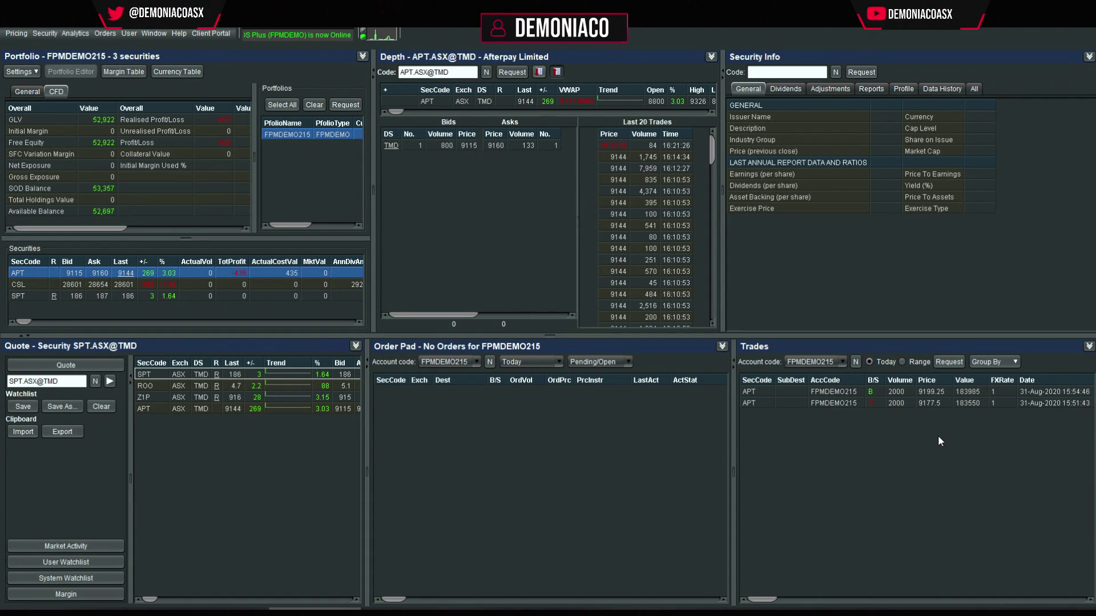
key(XF86Calculator)
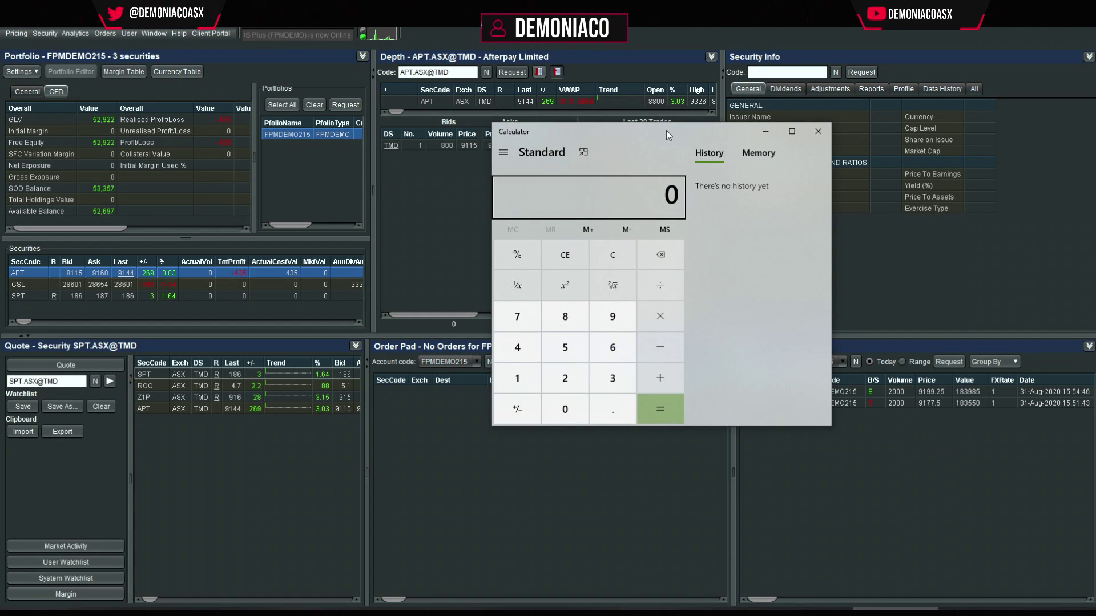
drag(666, 131, 614, 130)
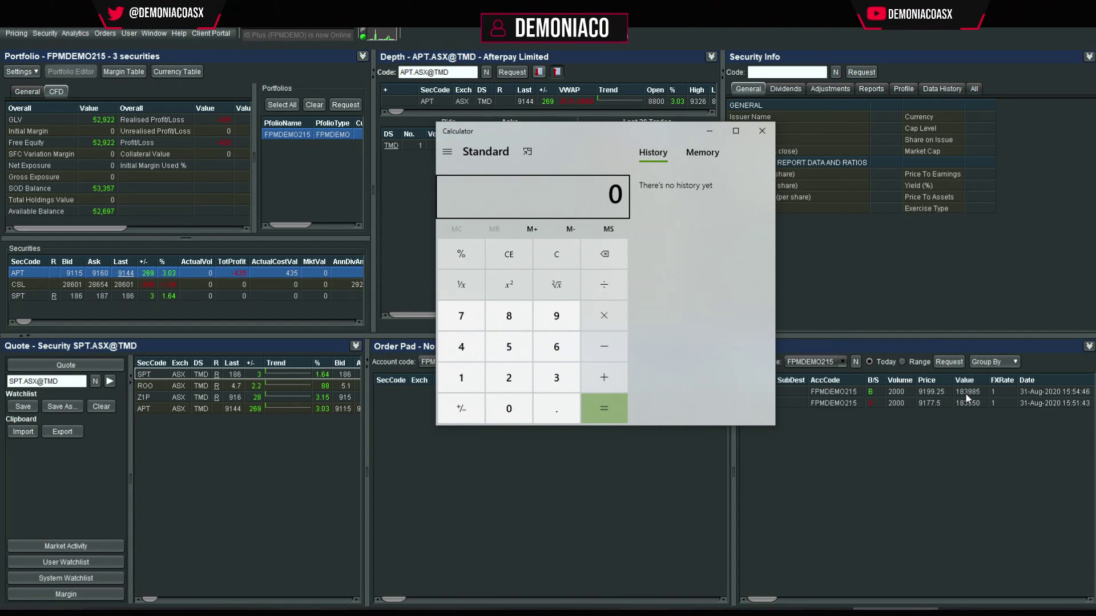
text(183 + )
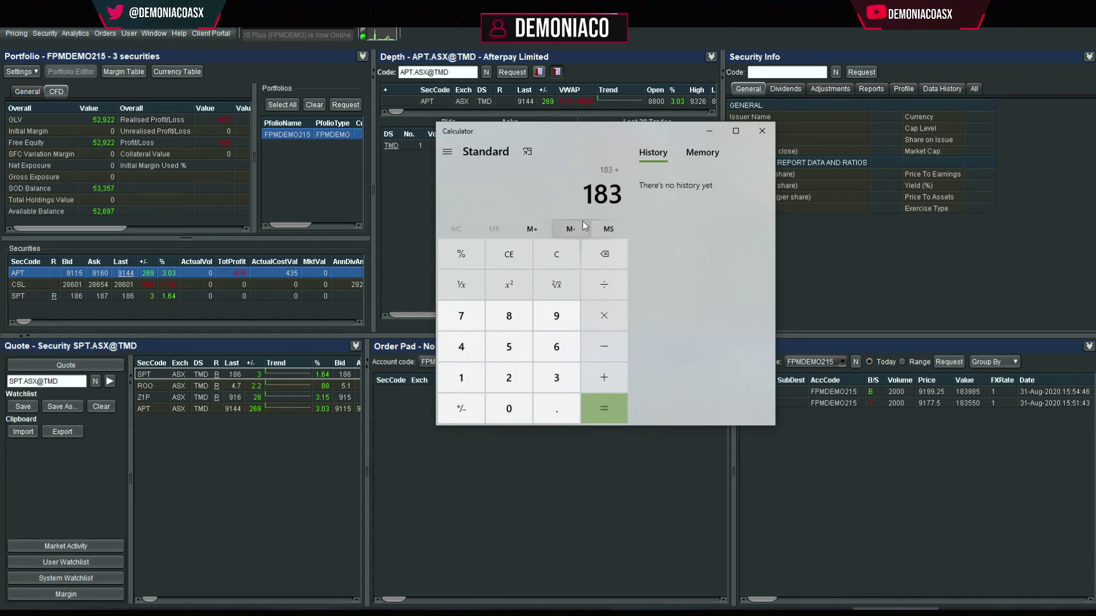
text(183)
key(Return)
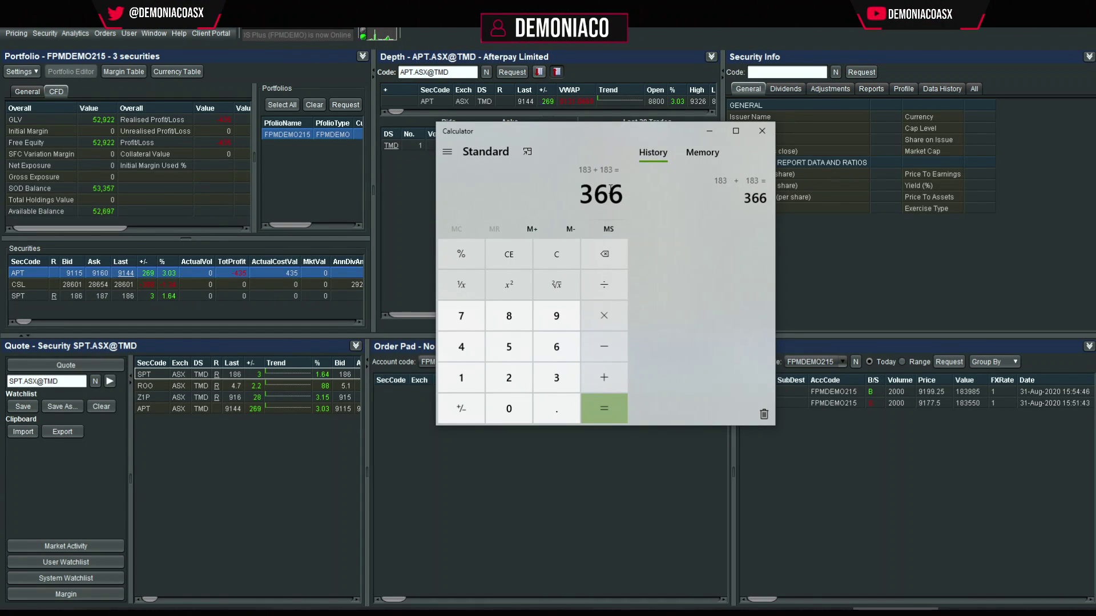
text(*0.6)
key(Return)
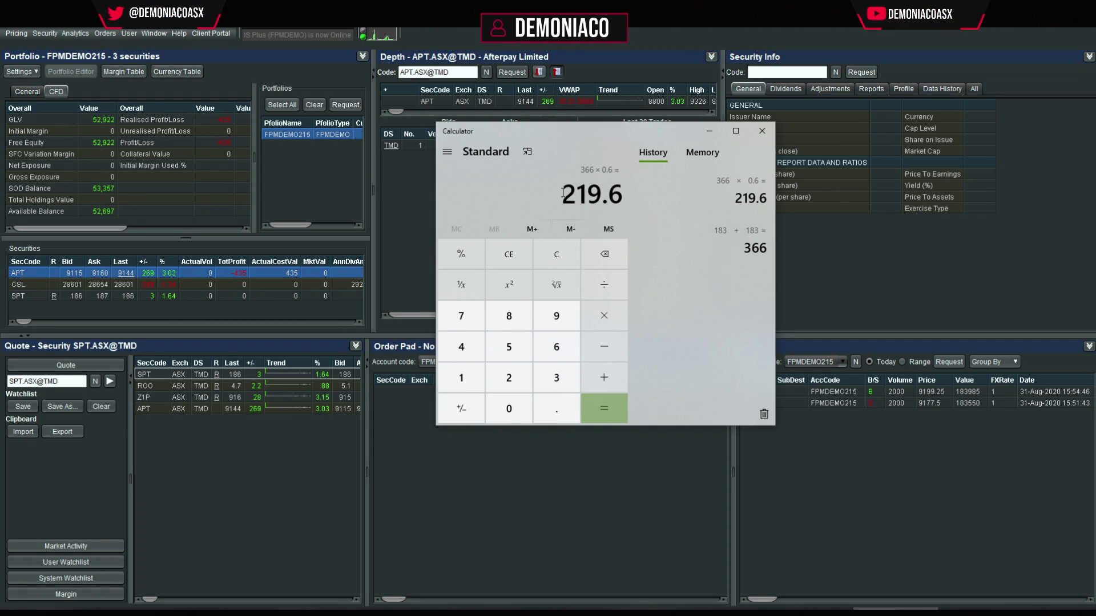
drag(563, 193, 632, 192)
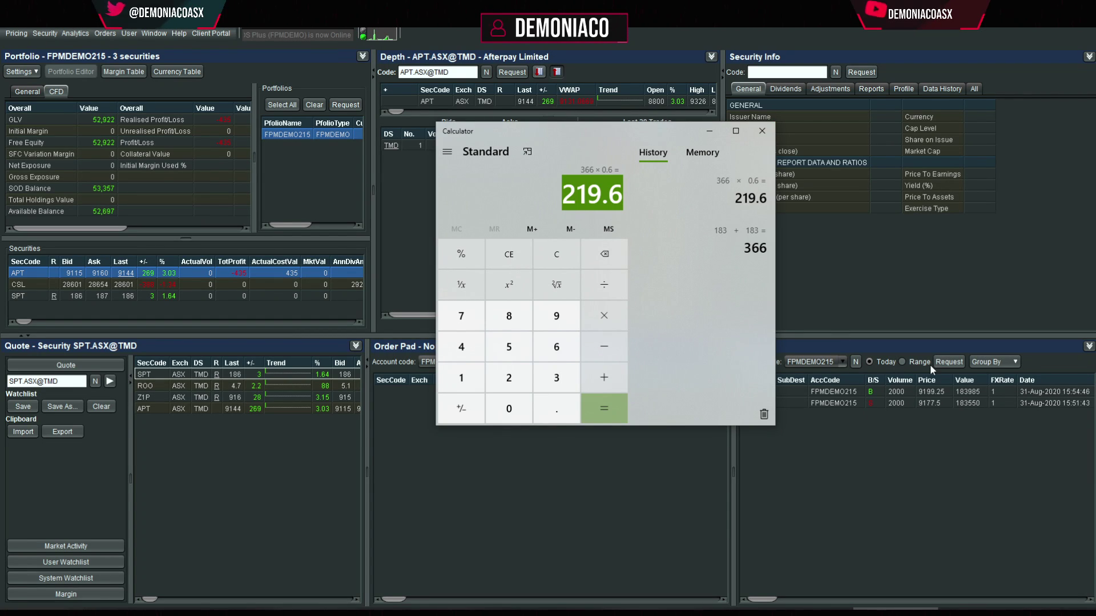
click(761, 131)
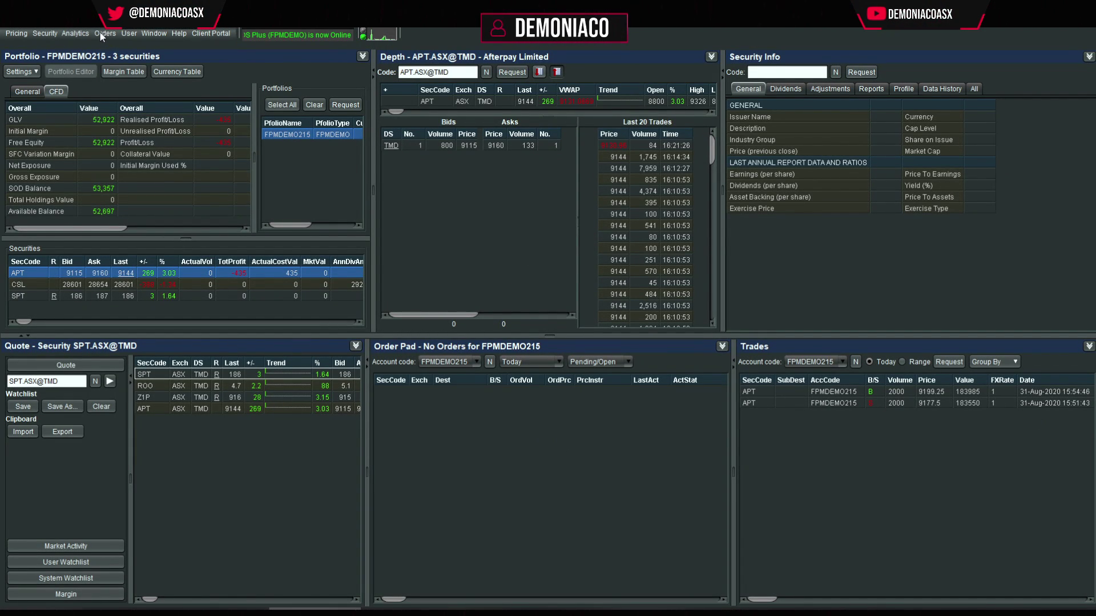
Step: Open a chart via Analytics > Chart > New Window and dock it at the top-left
click(75, 33)
mouse_move(121, 62)
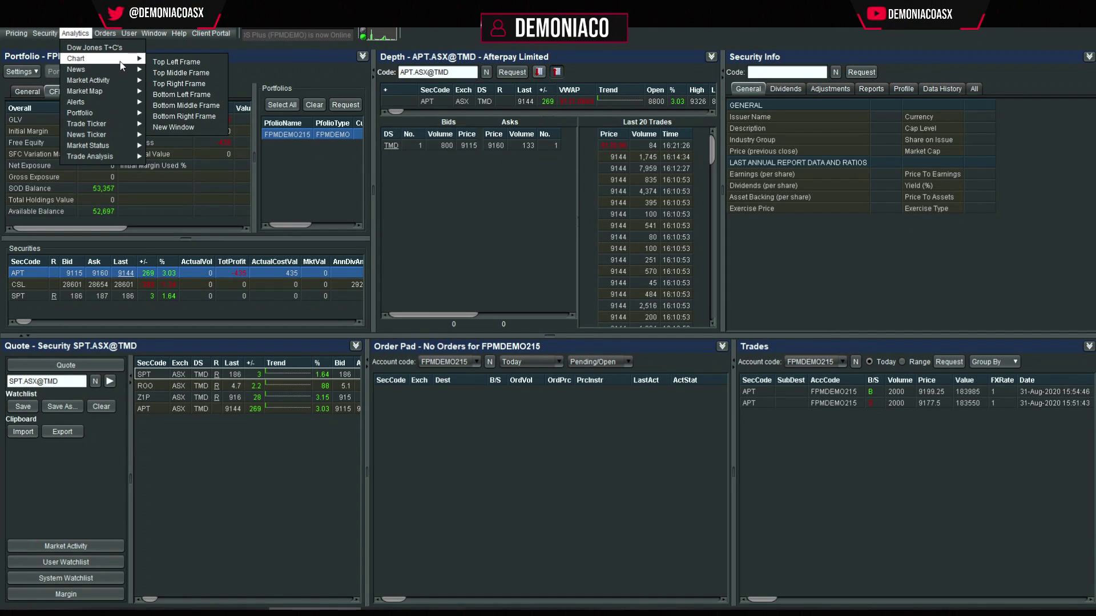
click(171, 126)
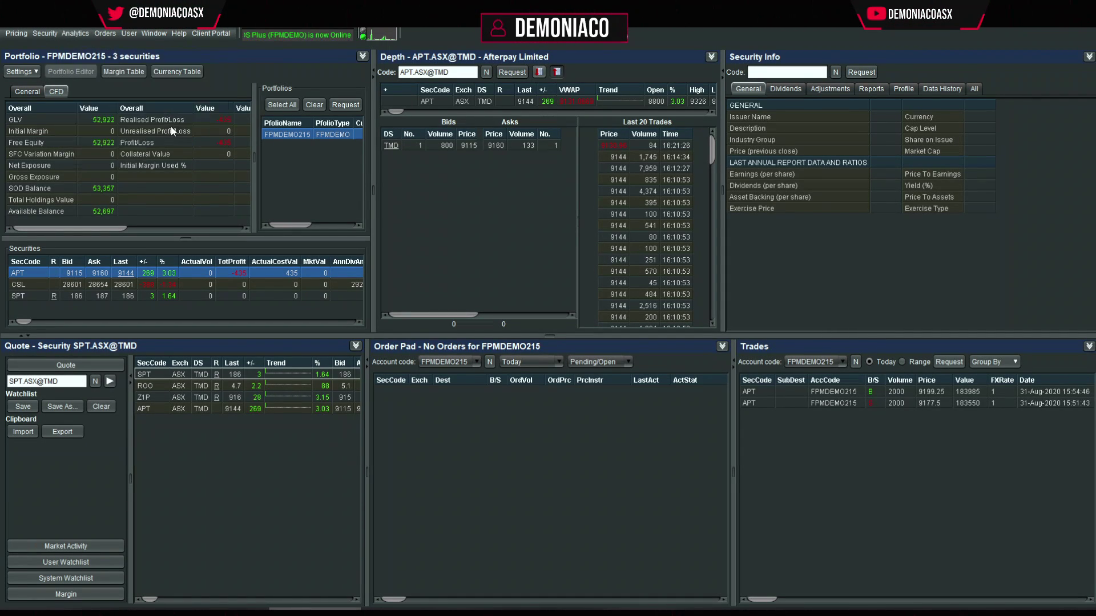
drag(108, 103, 0, 171)
drag(0, 171, 78, 31)
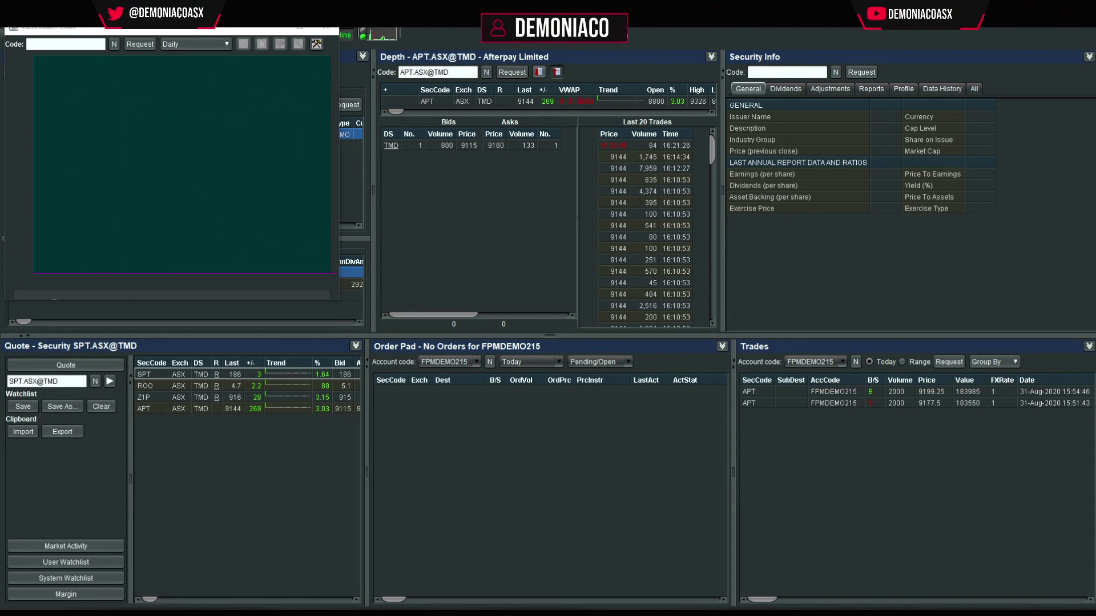
Step: Open a second APT chart window and load APT into the left chart's Code field
click(538, 72)
click(75, 44)
text(APT)
key(Return)
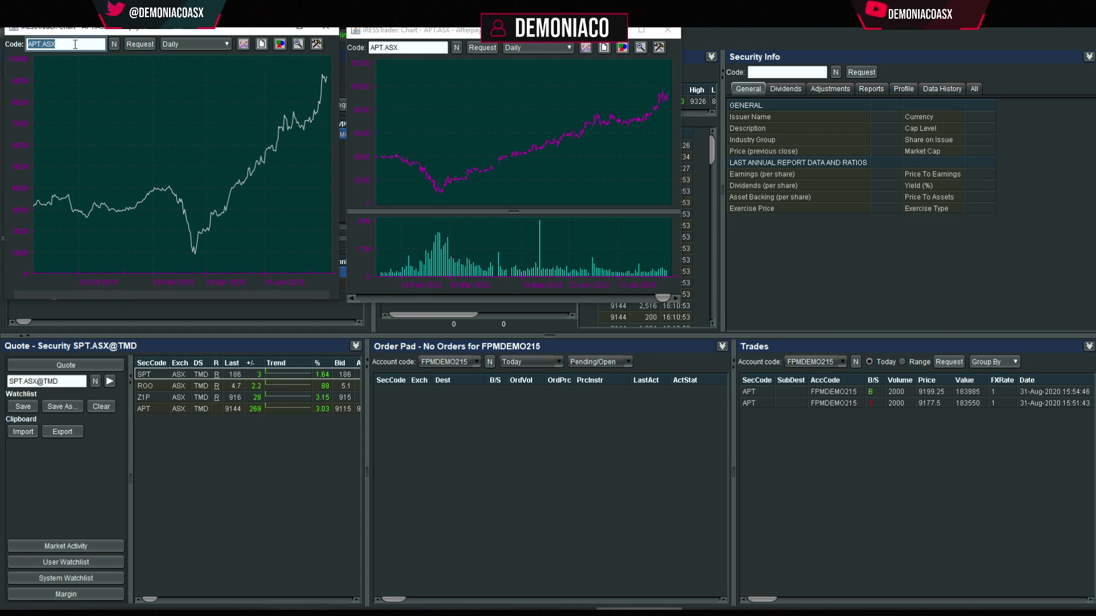
click(536, 47)
Step: Show two days of 1-minute intraday prices, zoom into a stretch, then reset the view
mouse_move(585, 86)
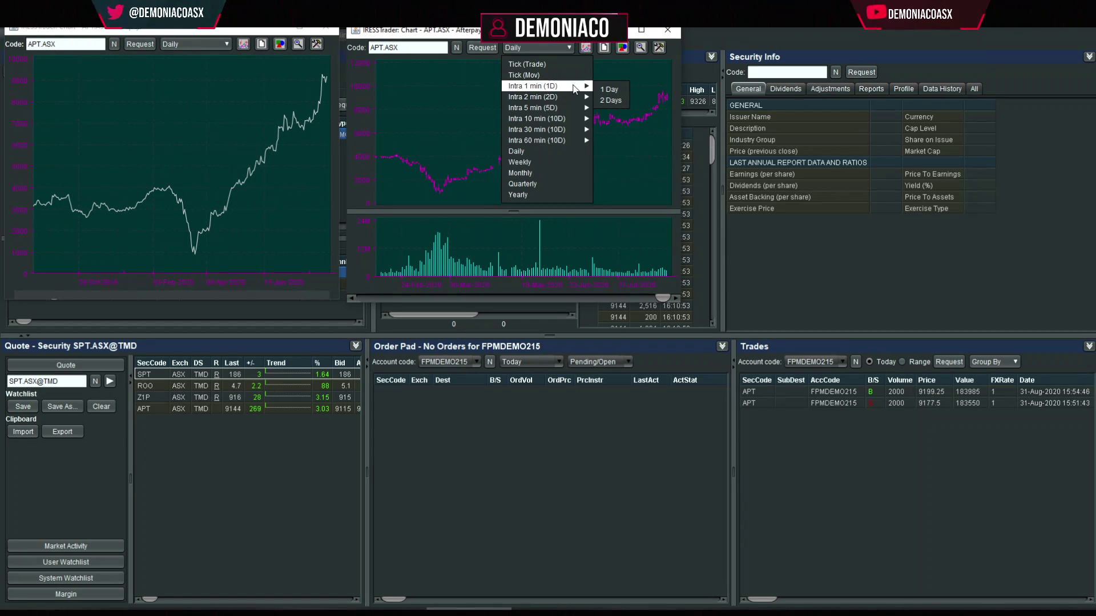
click(611, 100)
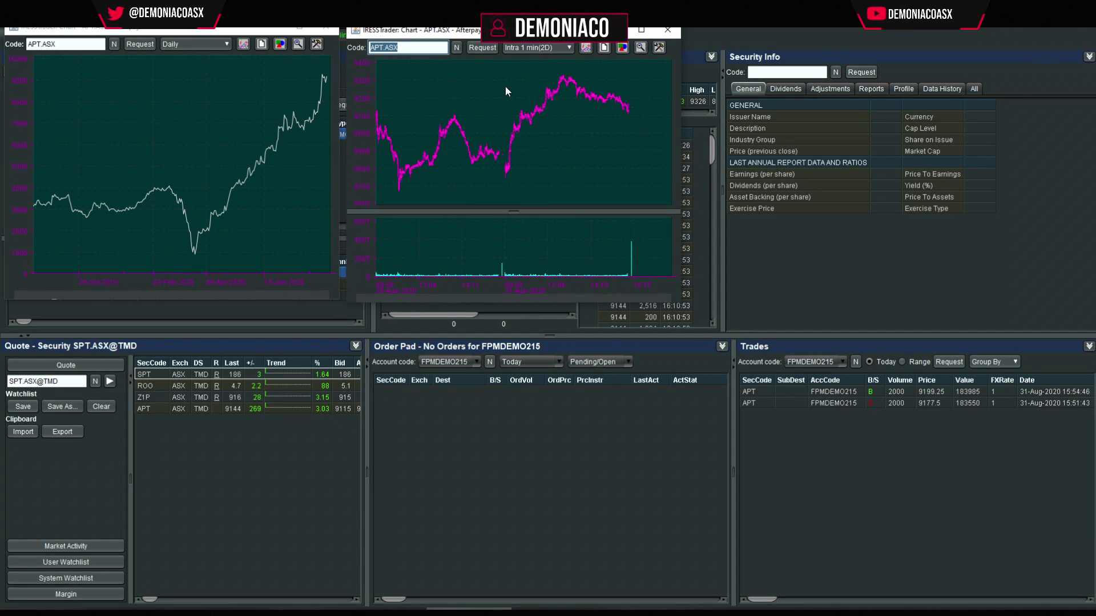
drag(532, 163, 608, 155)
drag(403, 132, 503, 148)
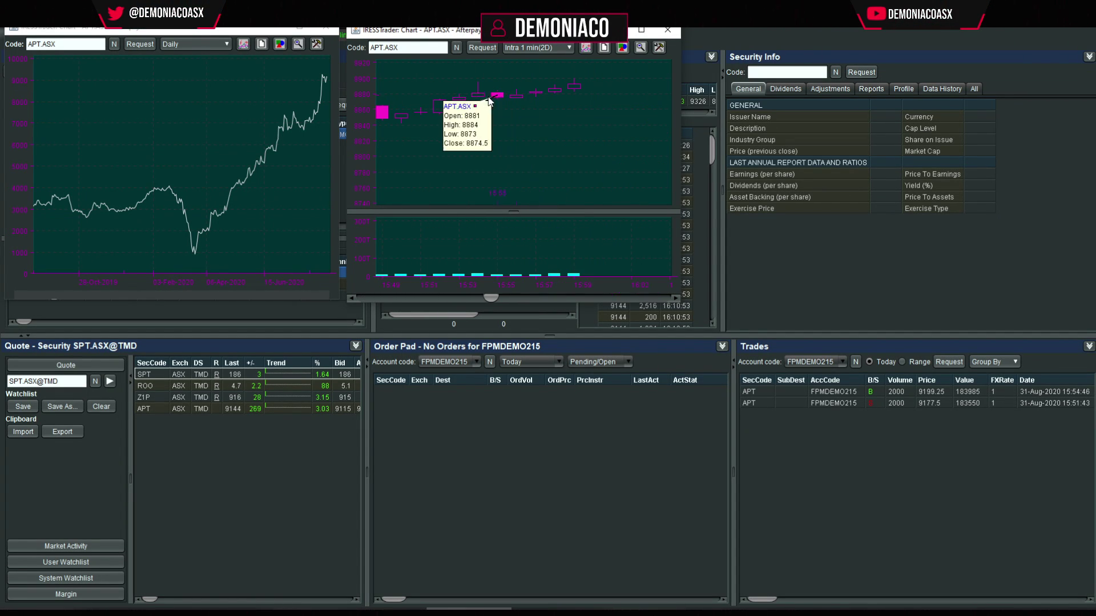
click(639, 48)
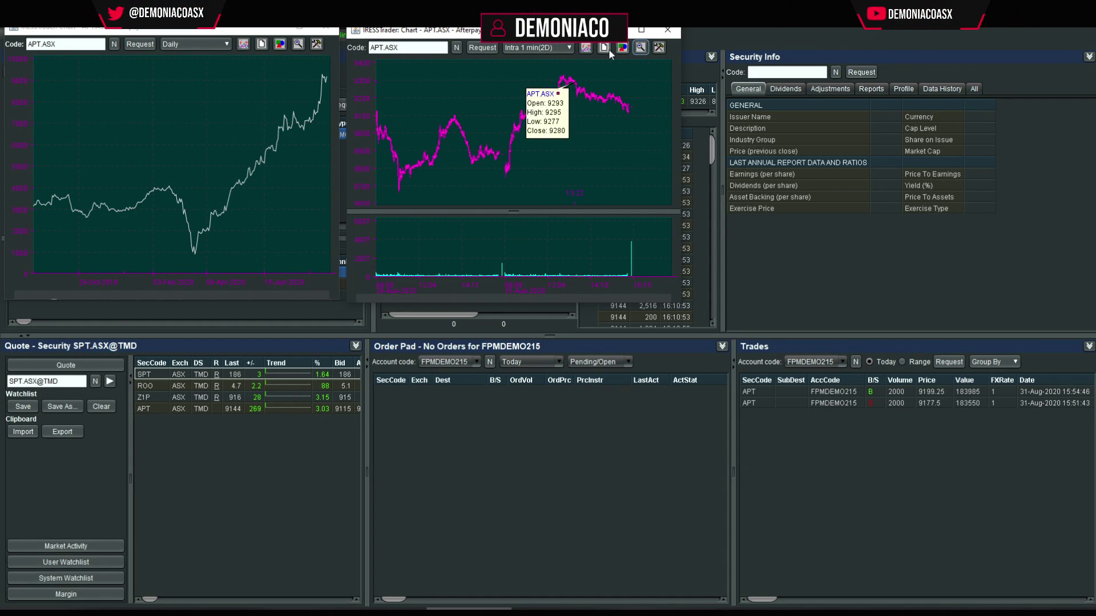
Step: Switch to Intra 5 min over 5 Days, try Line then Candle style, and enlarge the window
click(556, 50)
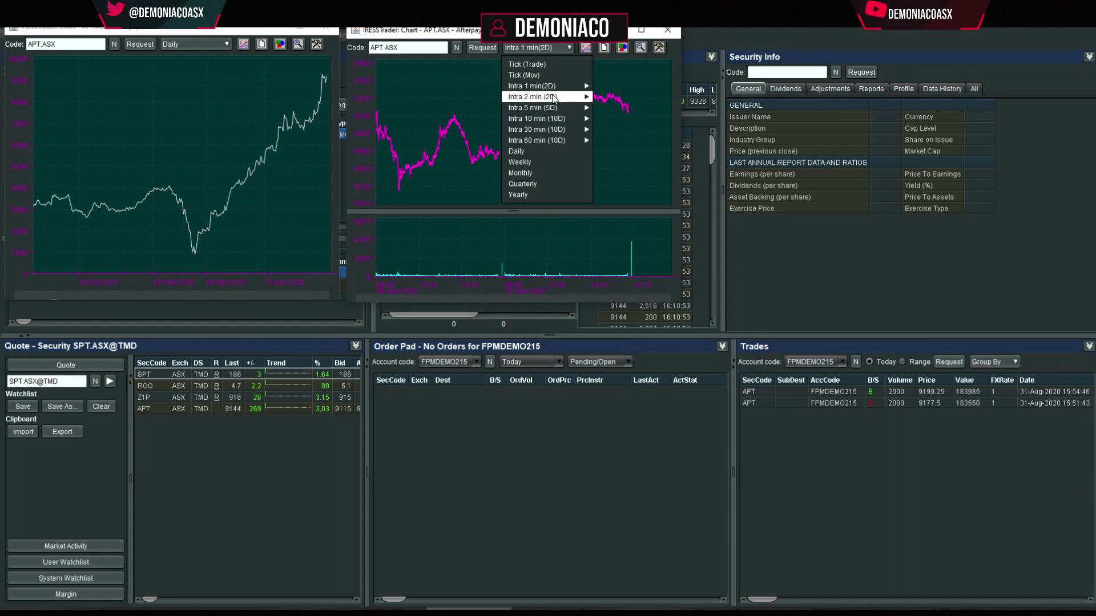
mouse_move(559, 108)
click(613, 133)
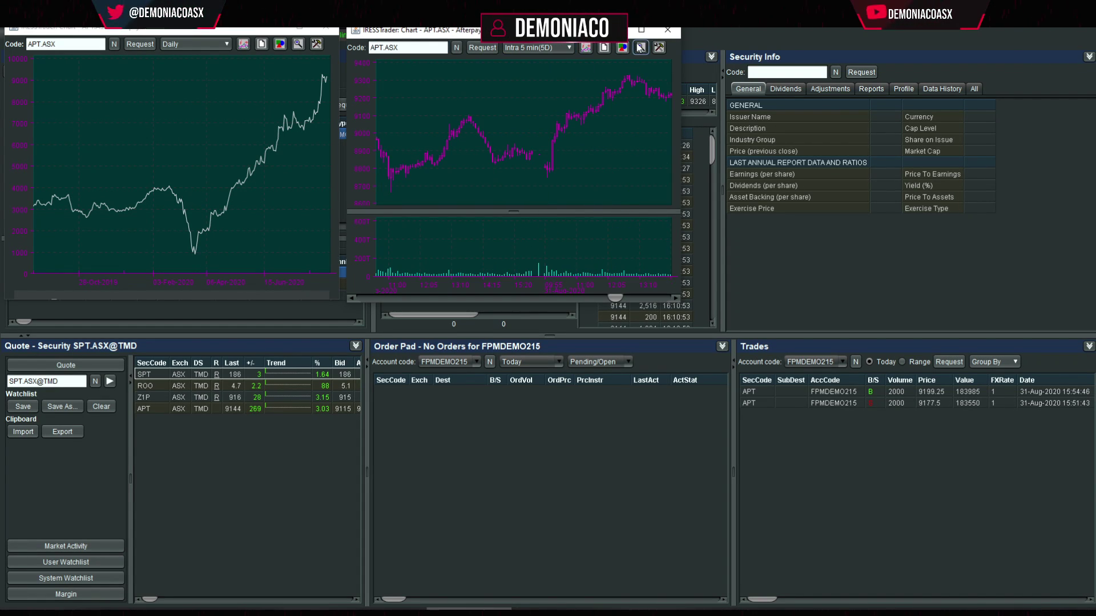
click(659, 47)
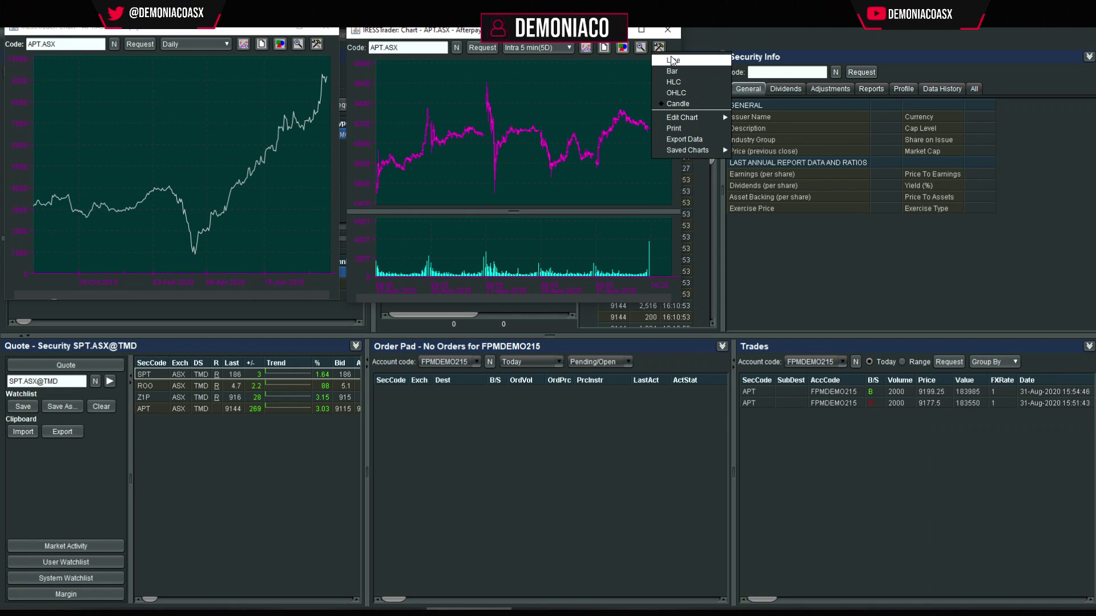
click(673, 60)
click(659, 47)
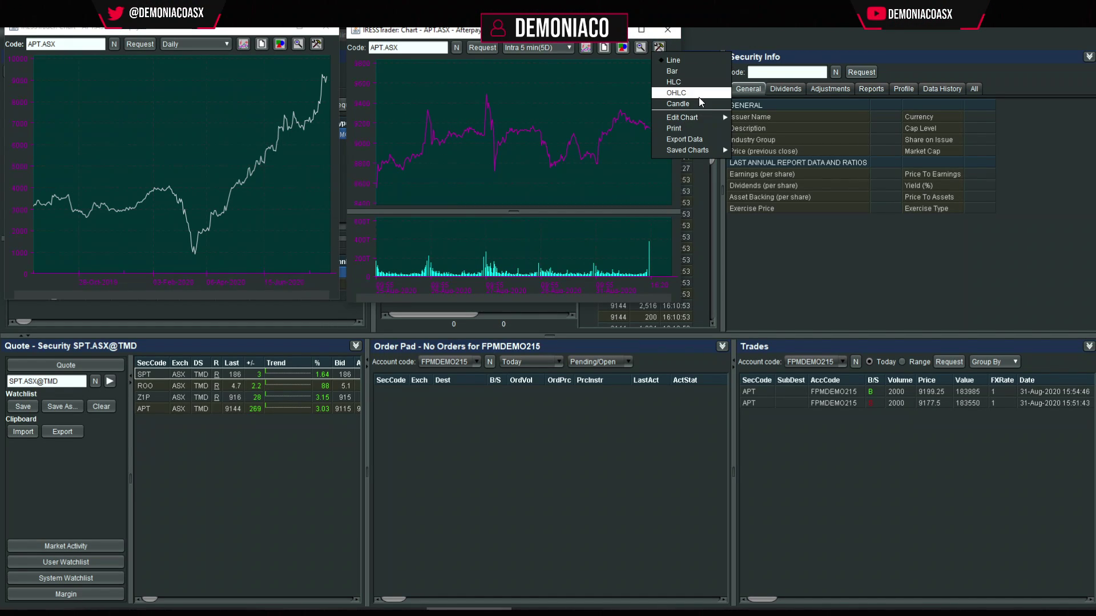
click(681, 104)
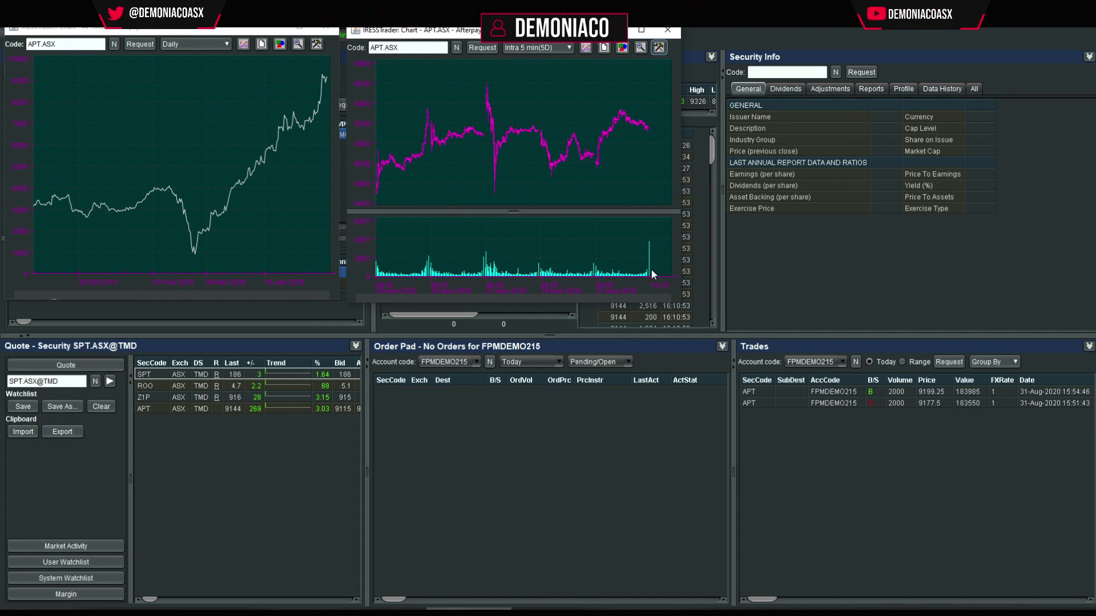
drag(672, 301, 791, 373)
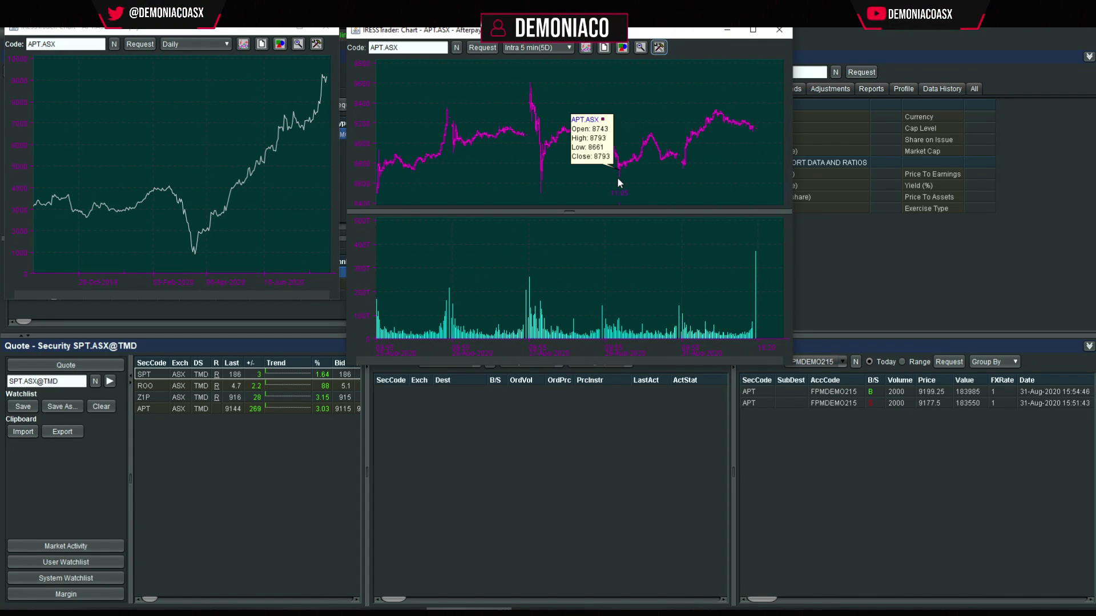
Step: Open Edit Chart > Set Colour and make the chart background black
right_click(618, 178)
mouse_move(689, 246)
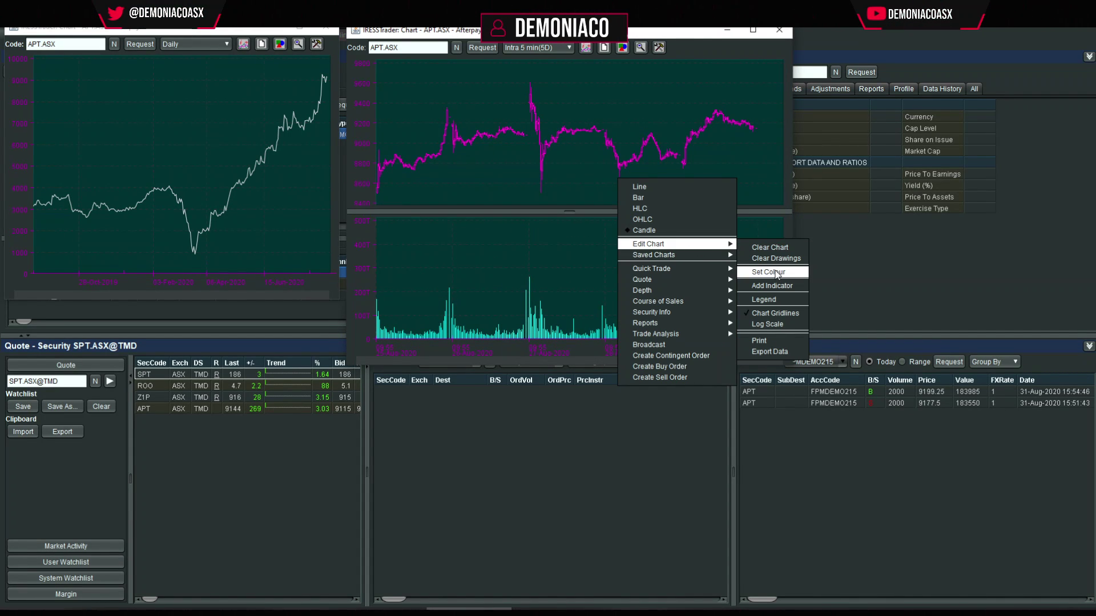
click(775, 270)
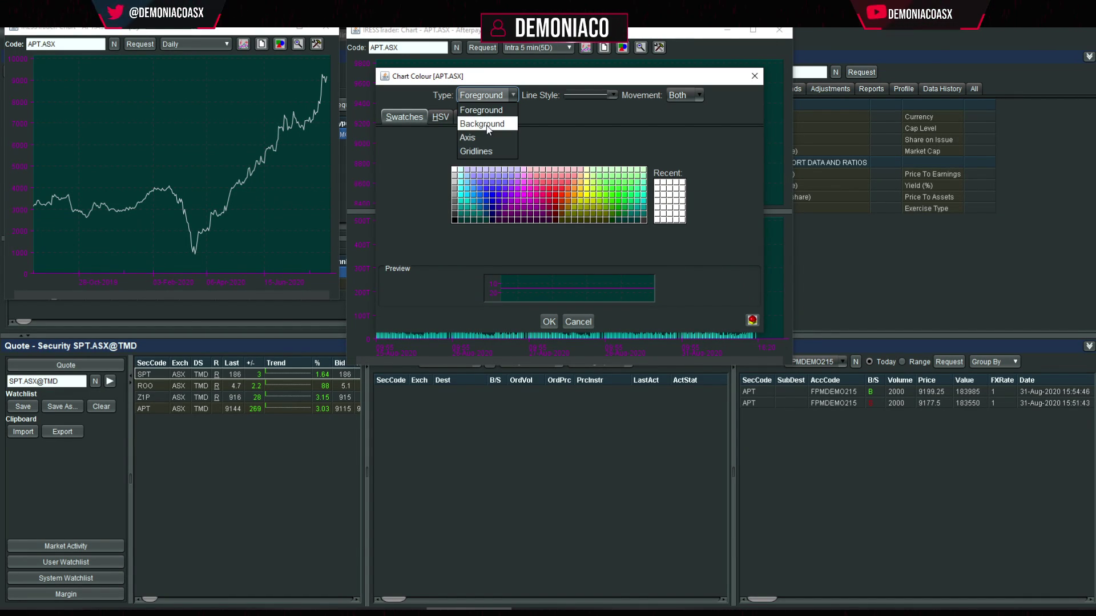
click(505, 124)
click(467, 213)
click(461, 219)
click(461, 214)
click(456, 220)
click(455, 216)
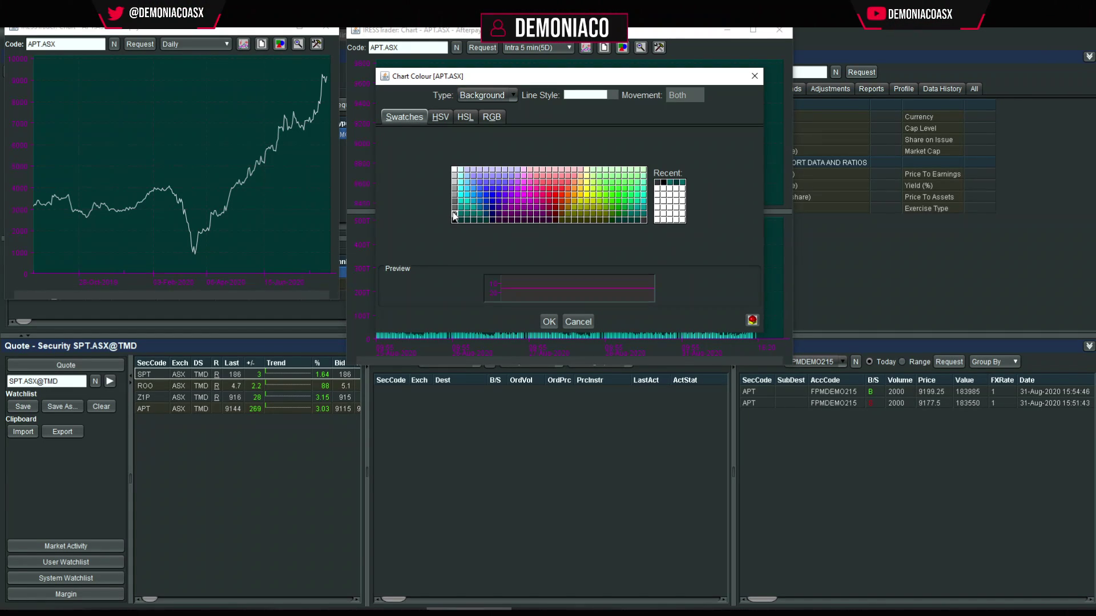
click(455, 220)
Step: Set the gridlines colour to grey and the axis colour to green
click(471, 97)
click(481, 150)
click(455, 220)
click(455, 215)
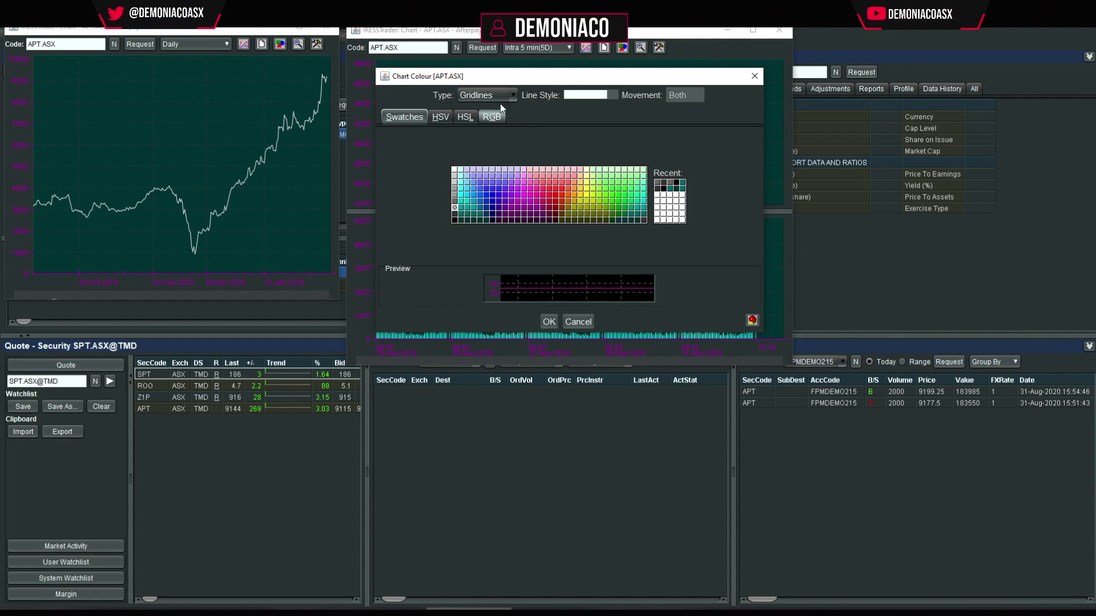
click(496, 96)
click(481, 139)
click(499, 183)
click(597, 183)
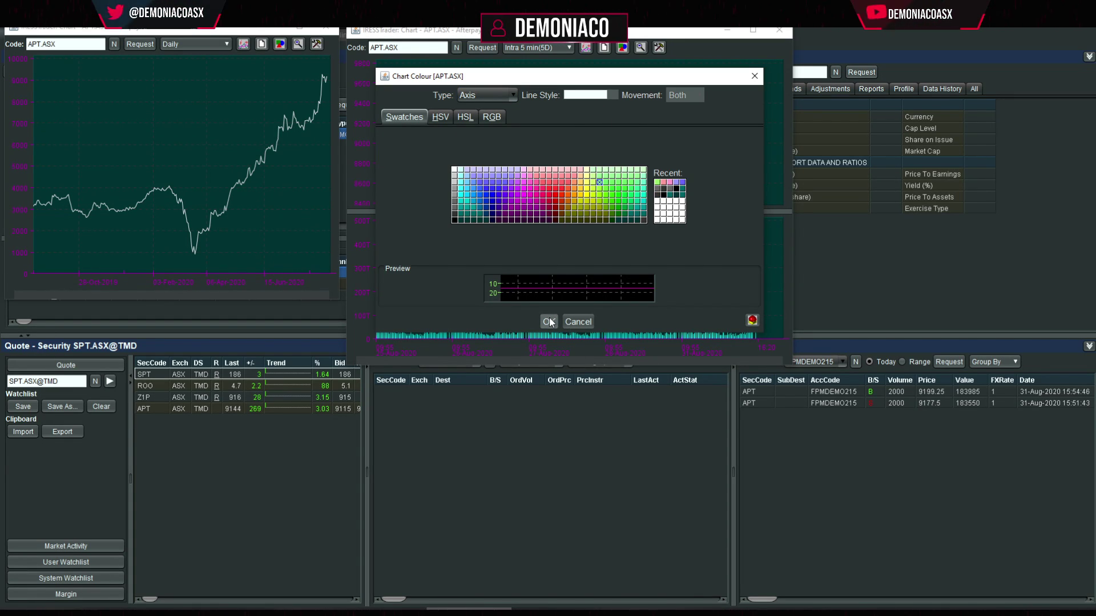
Step: Make the foreground price line orange and apply the new colours with OK
click(489, 93)
click(481, 104)
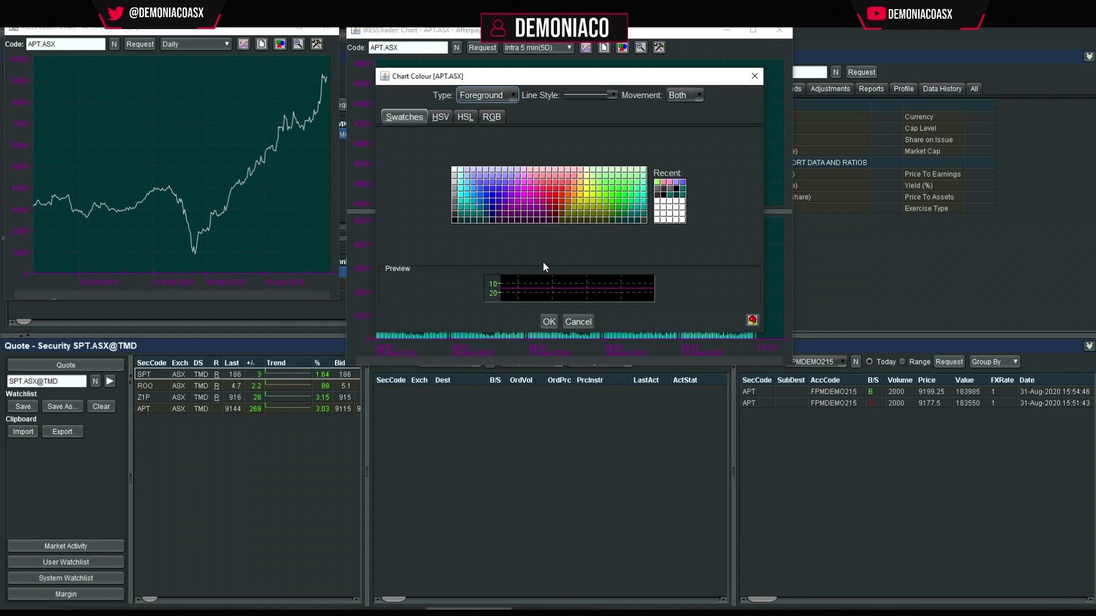
click(517, 207)
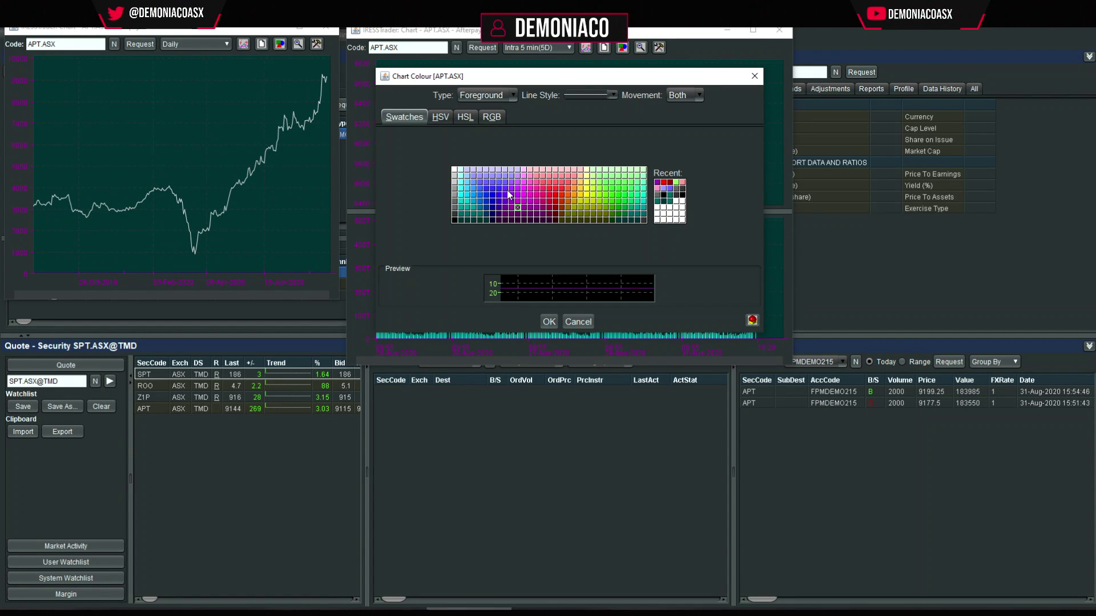
click(574, 188)
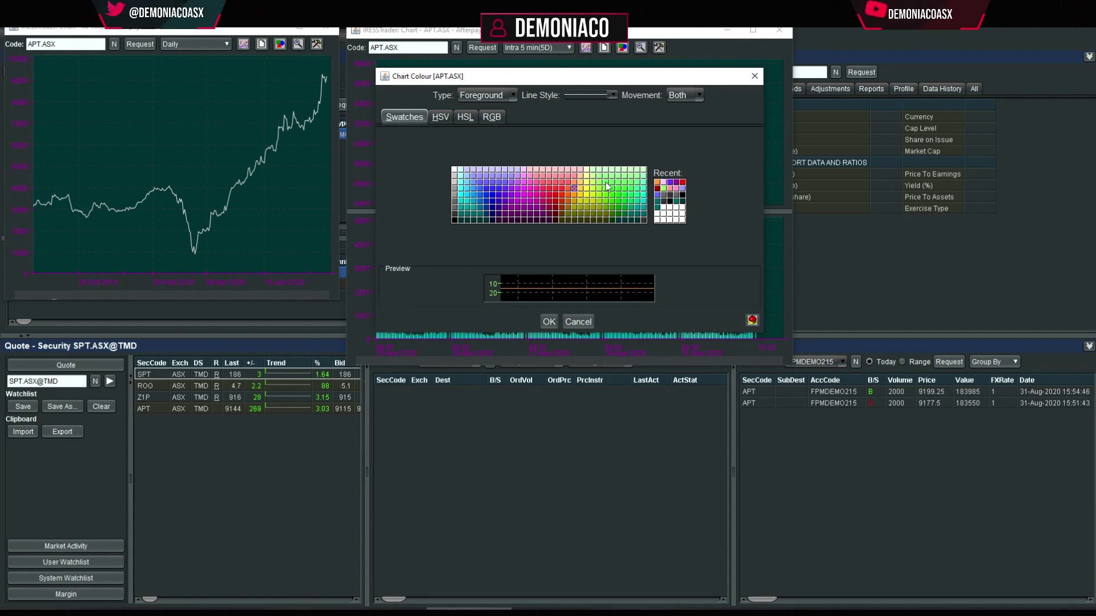
click(548, 322)
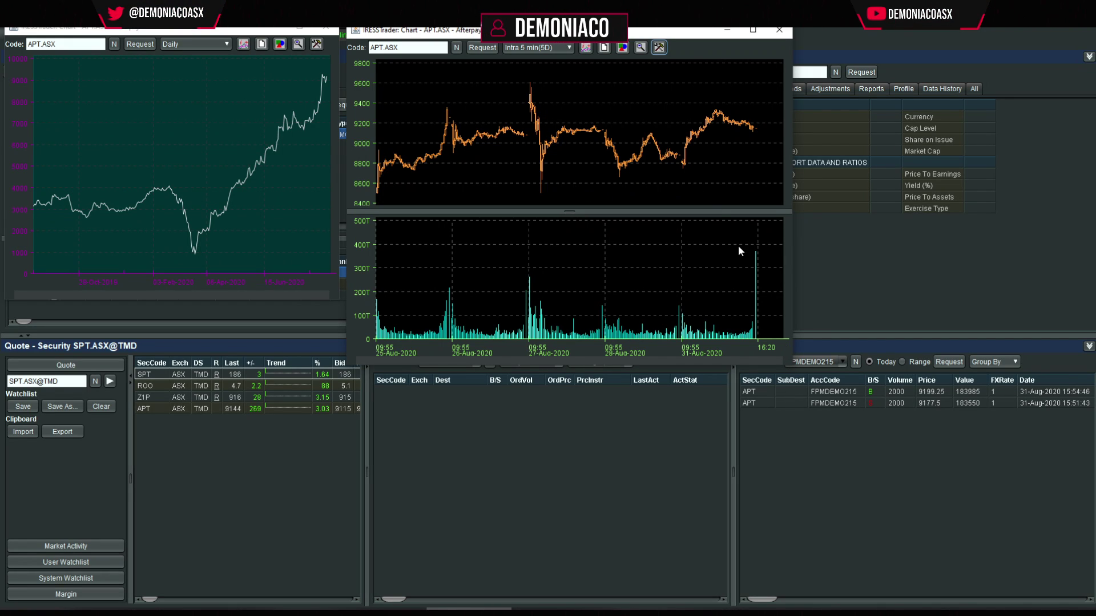
Step: Zoom into the chart and back out to all five days, then turn off the chart gridlines
drag(620, 108, 654, 166)
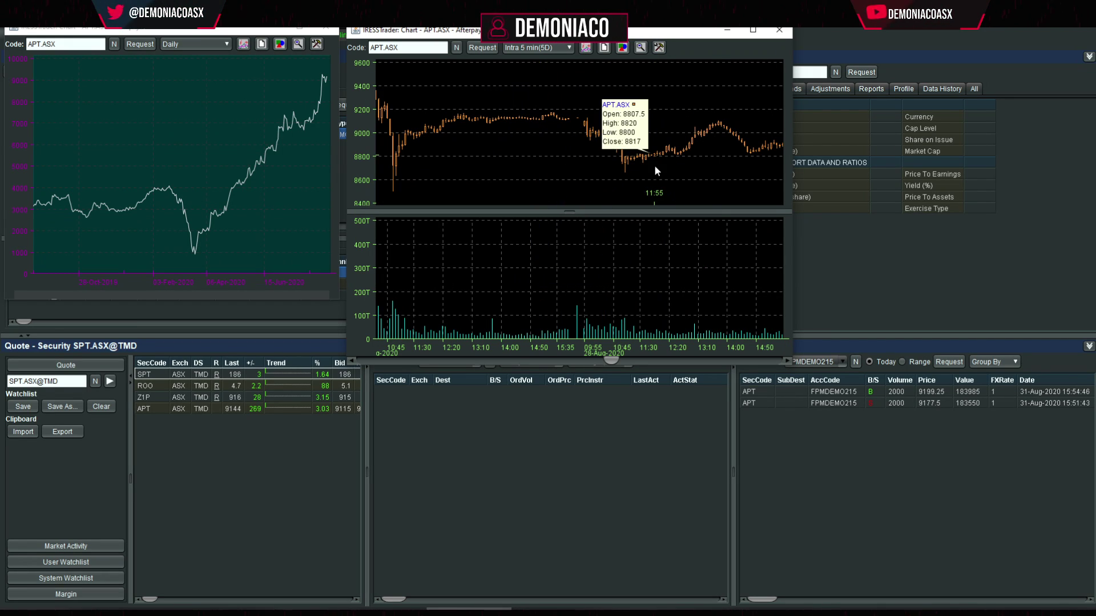
click(645, 50)
right_click(647, 117)
mouse_move(735, 183)
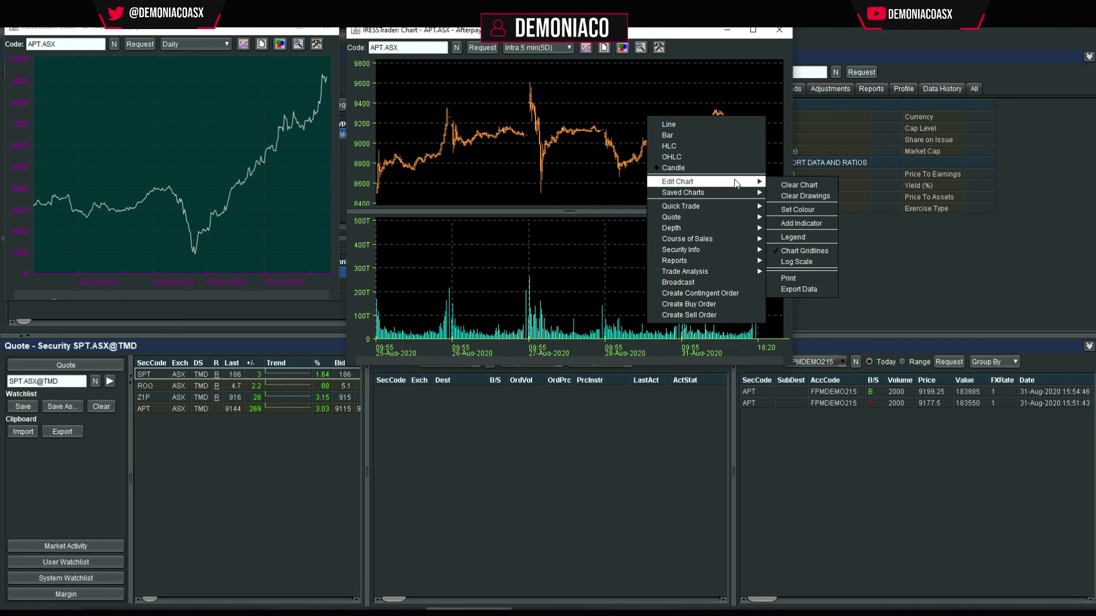
click(799, 250)
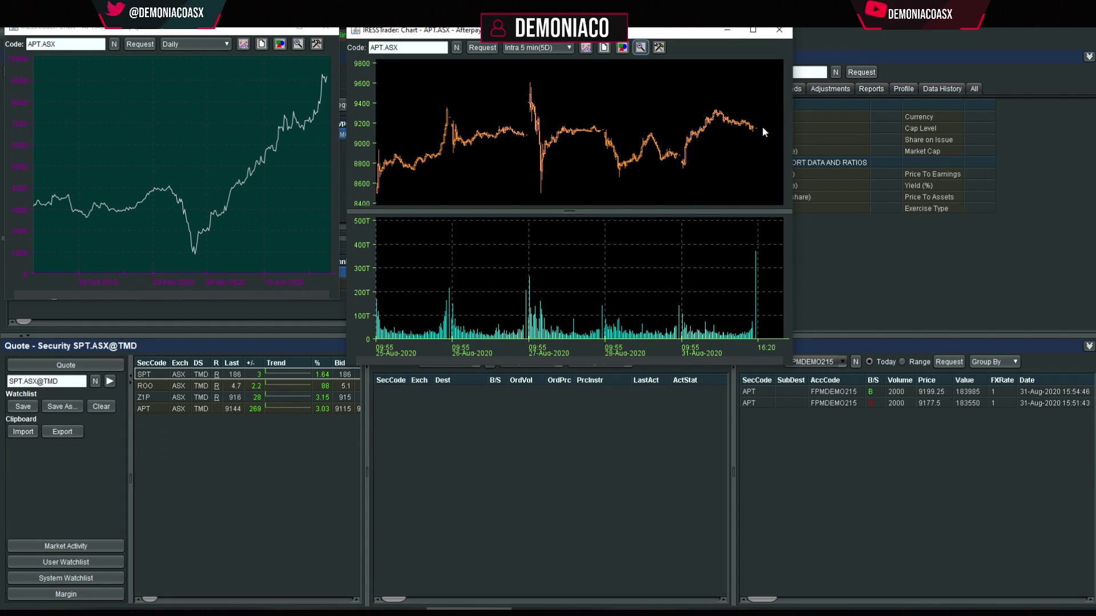
Step: Move the price and volume scales to the right with Right Axis
right_click(365, 128)
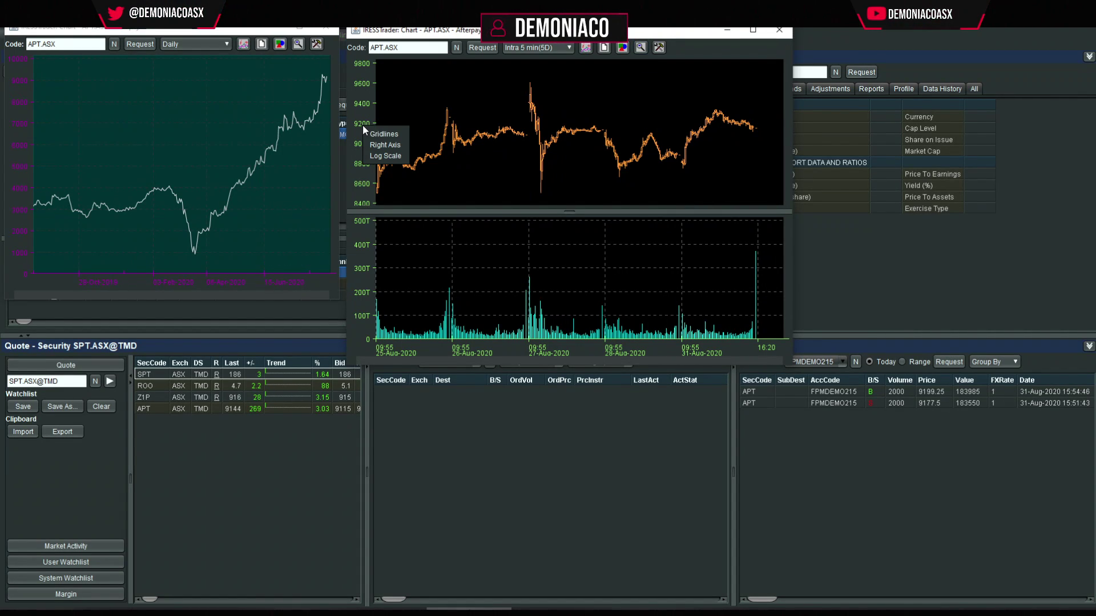
click(391, 146)
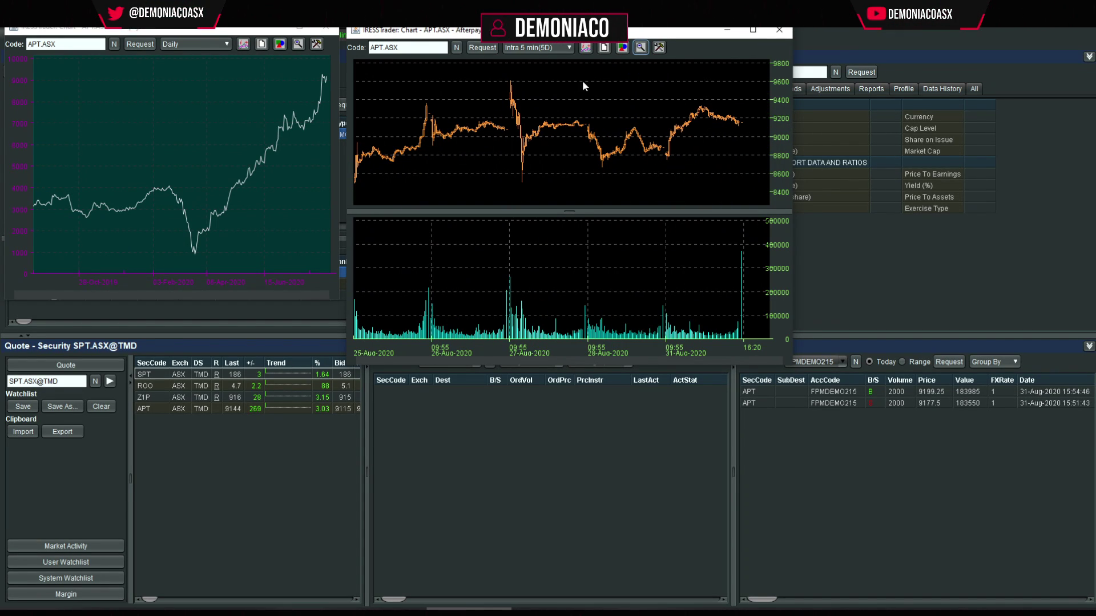
right_click(465, 91)
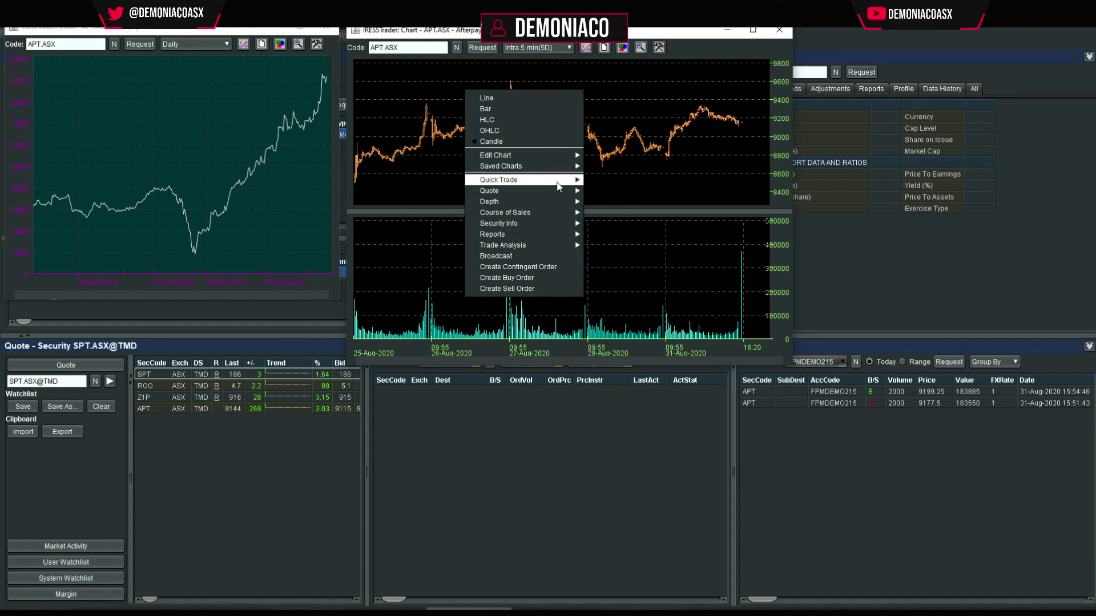
Step: Save the customised APT.ASX chart as 'FPDEMO', then close both chart windows
mouse_move(558, 170)
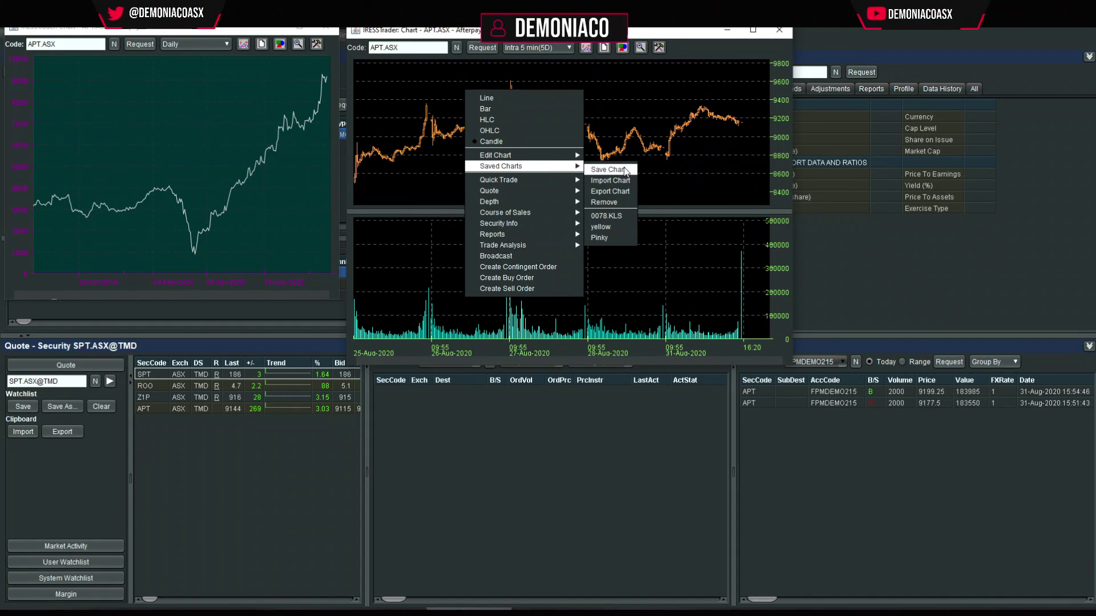
click(624, 169)
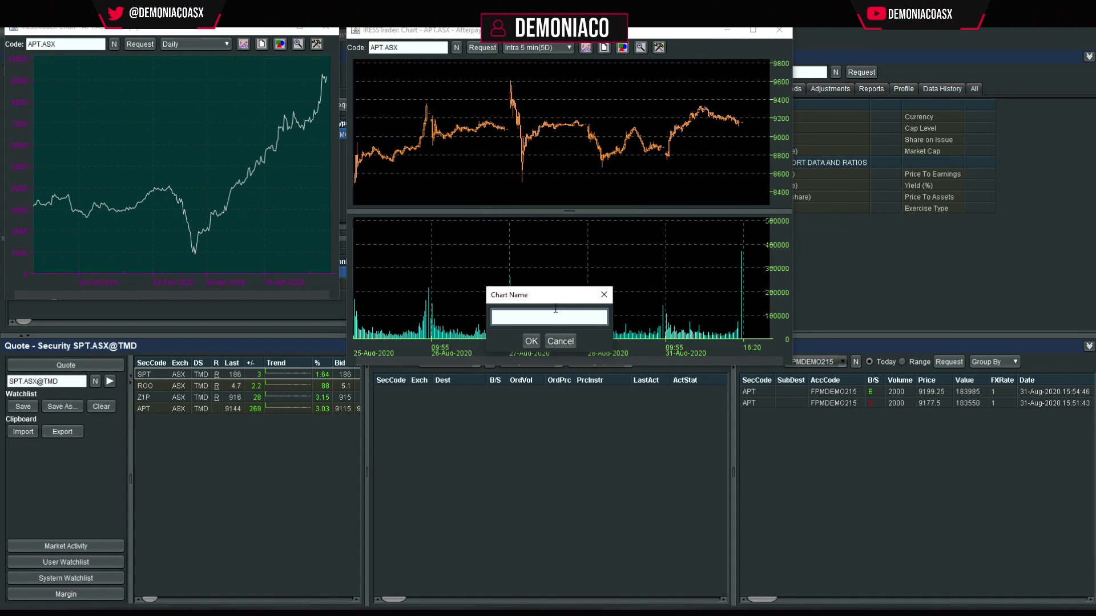
text(FPDEMO)
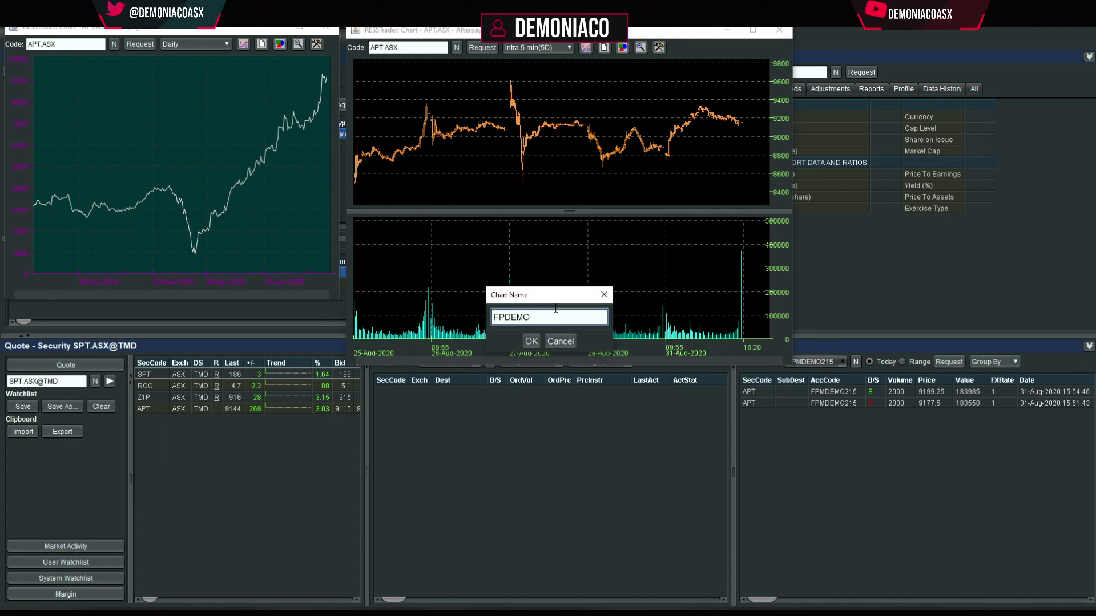
key(Return)
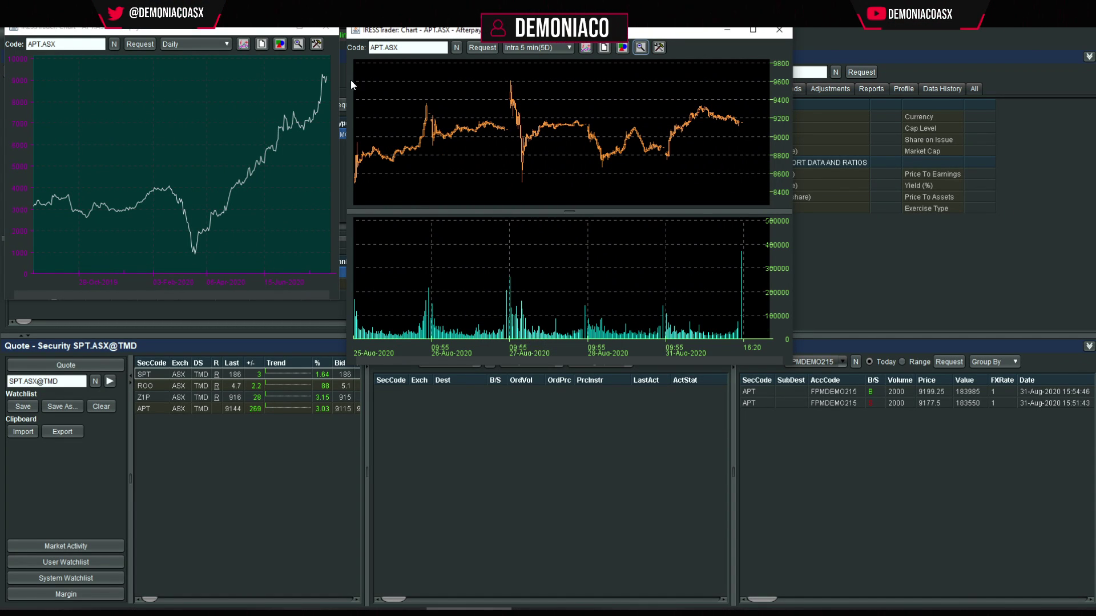
click(325, 27)
click(779, 30)
Step: Open a new chart window and load the saved FPDEMO chart into it
click(85, 35)
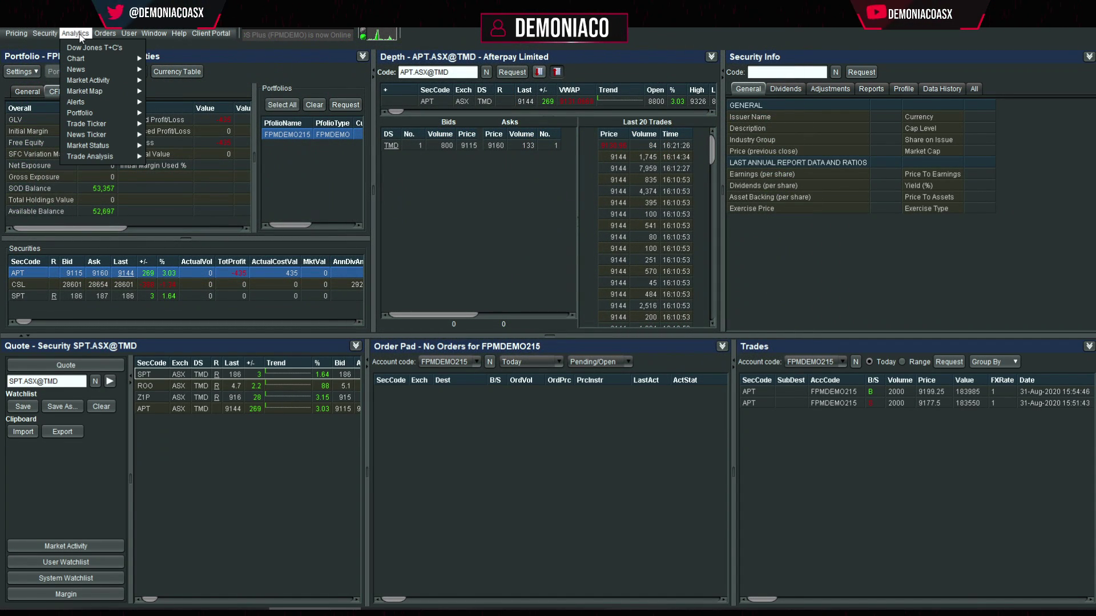
click(181, 128)
right_click(145, 174)
mouse_move(191, 227)
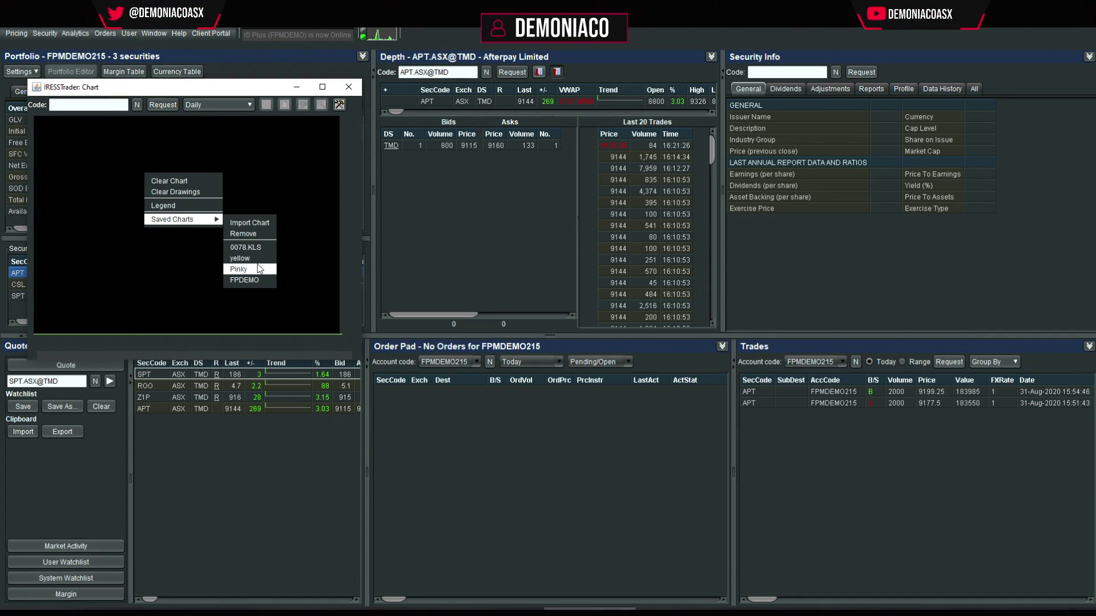
click(254, 280)
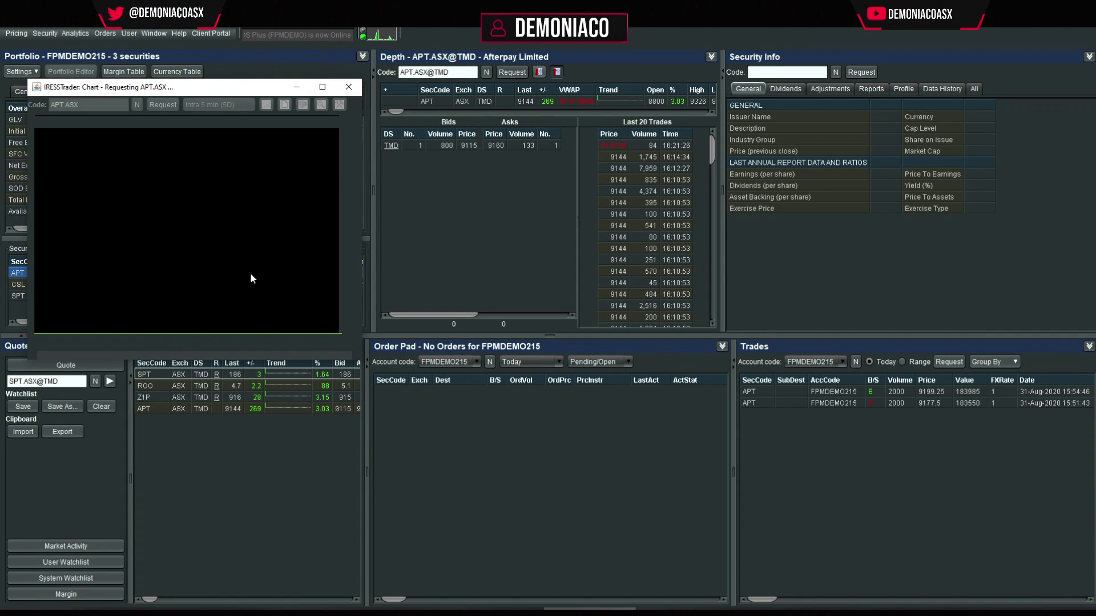
Step: Drag the APT.ASX chart window from the left edge back to the centre of the screen
mouse_move(225, 206)
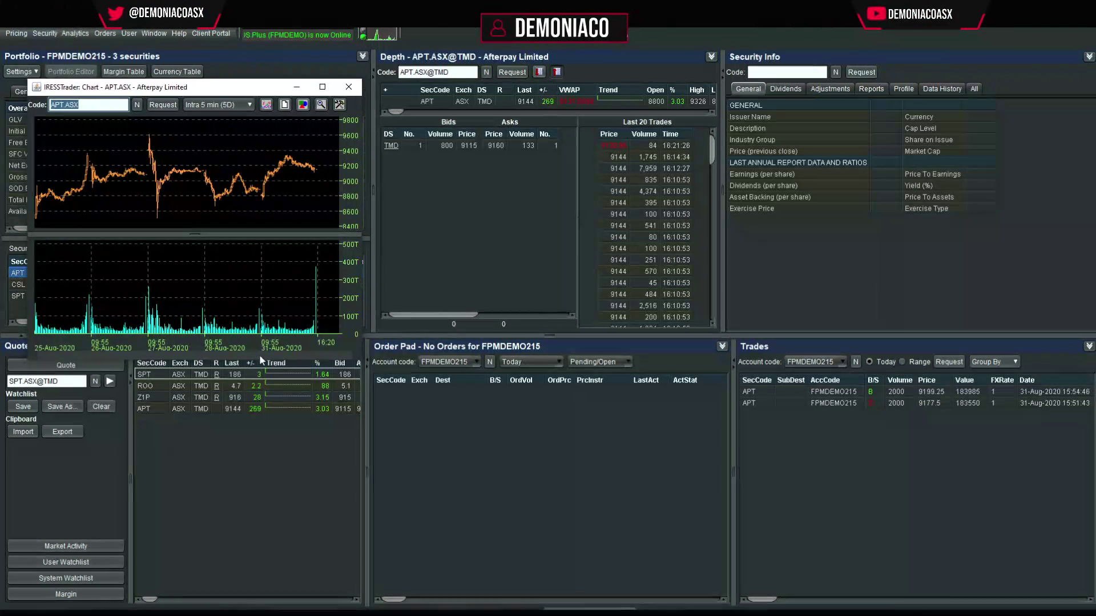
right_click(237, 266)
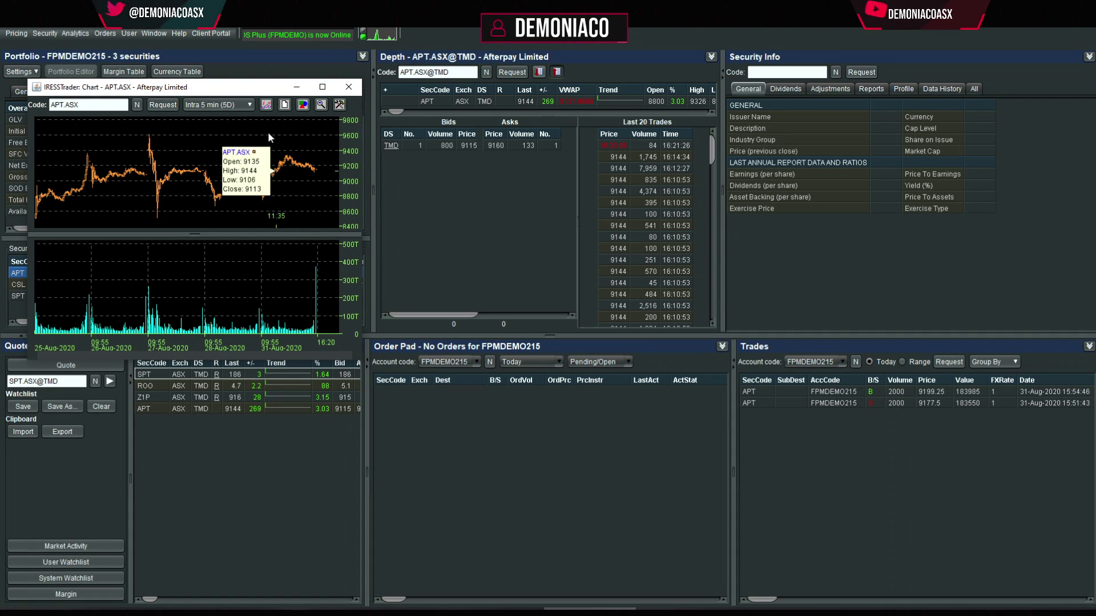
drag(262, 90, 17, 605)
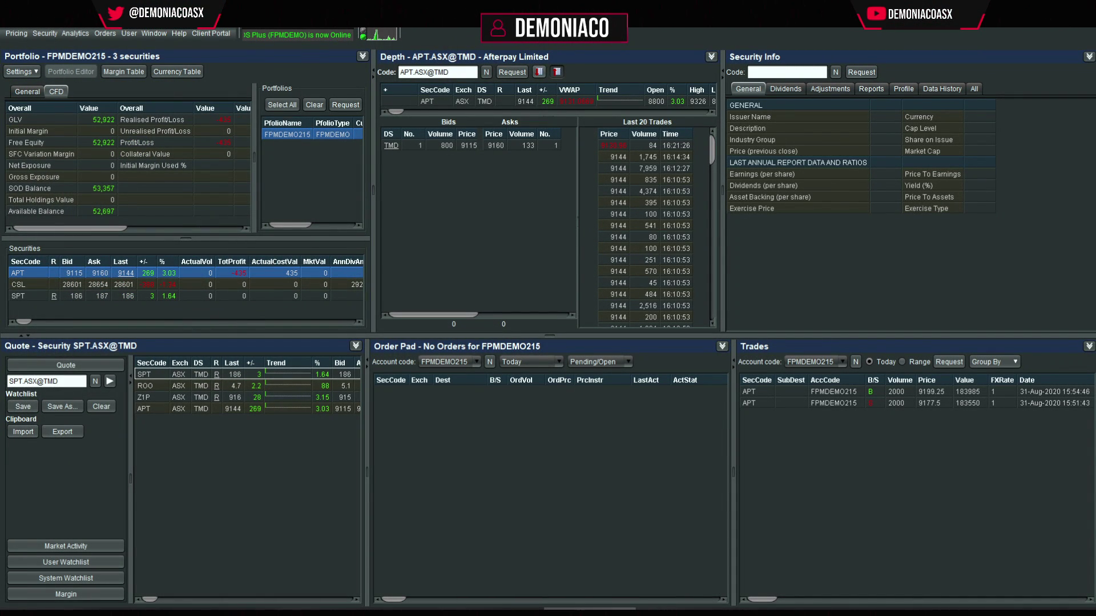
drag(0, 229, 459, 164)
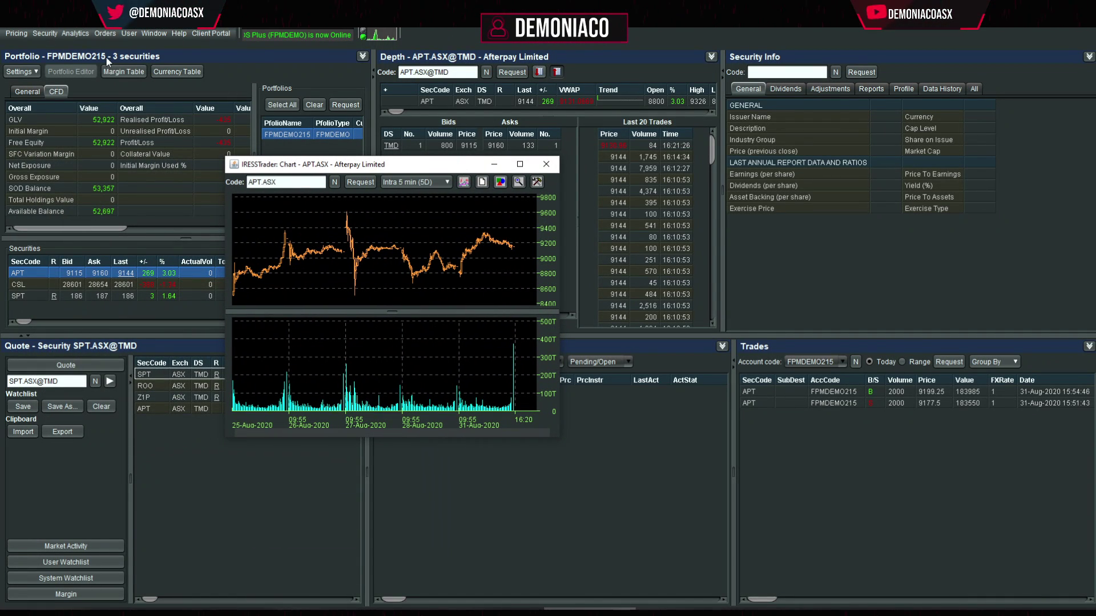
Step: Save the current screen layout from the Window menu and confirm with Yes
click(158, 33)
click(179, 76)
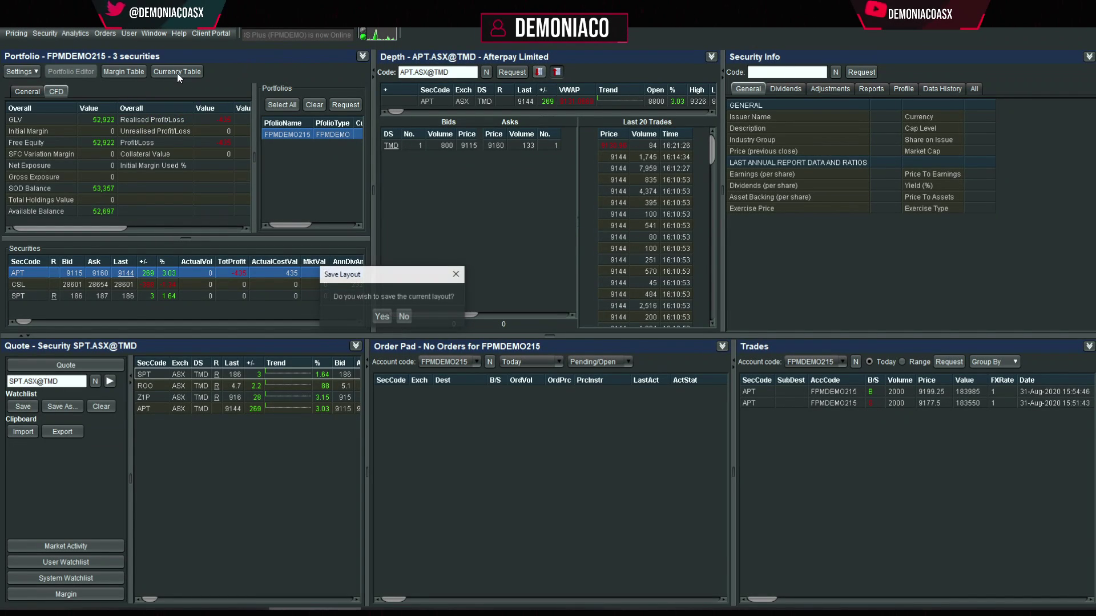
click(380, 317)
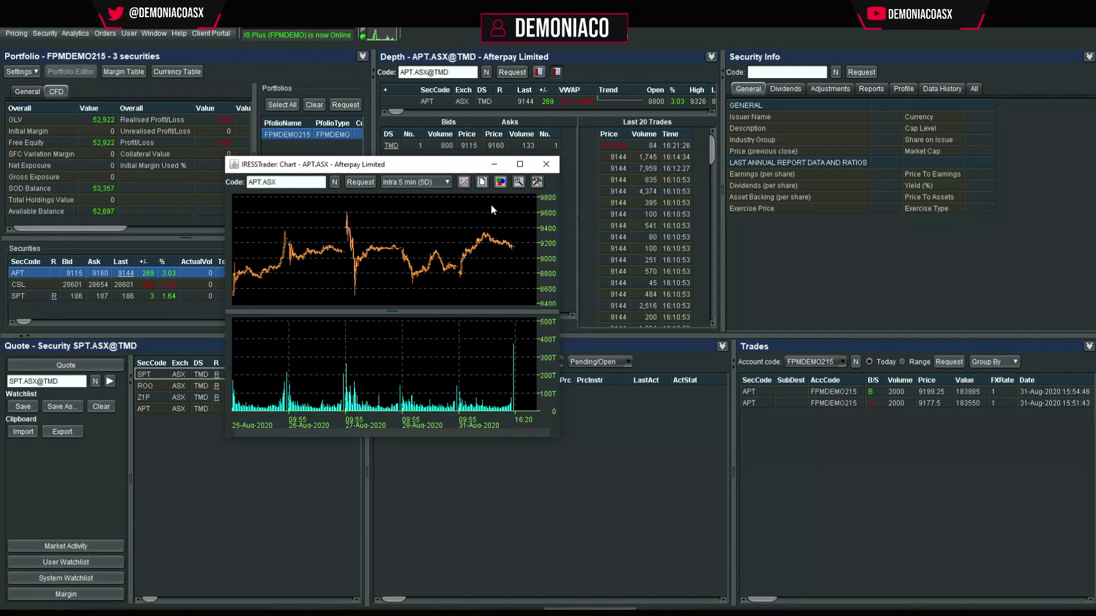
Step: Enlarge the chart window, give the price pane more height, and zoom to the 31-Aug session
drag(554, 438, 844, 595)
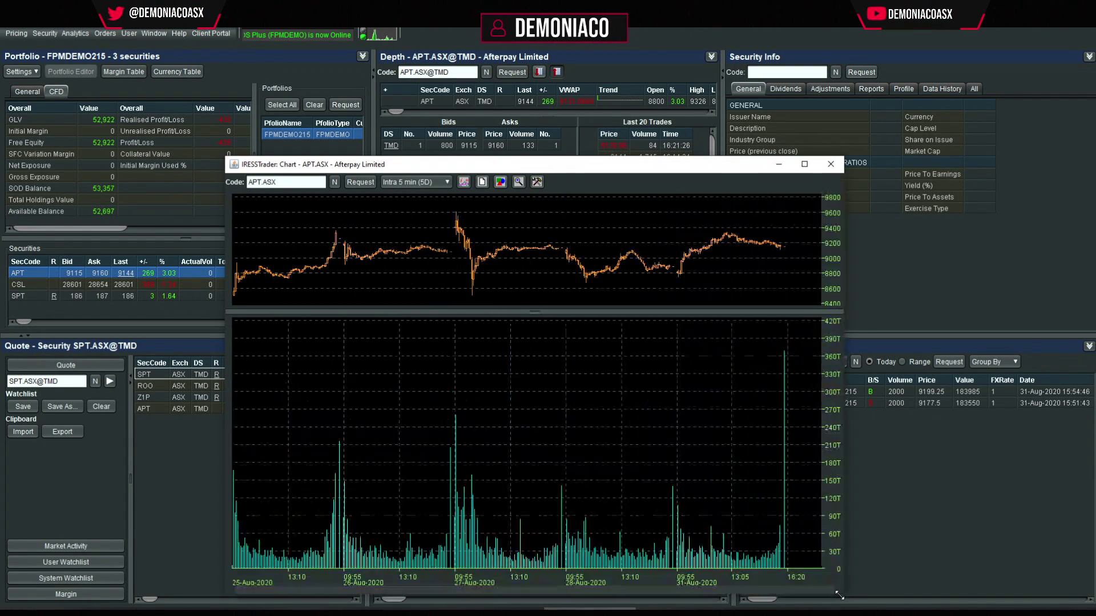
drag(533, 314, 534, 465)
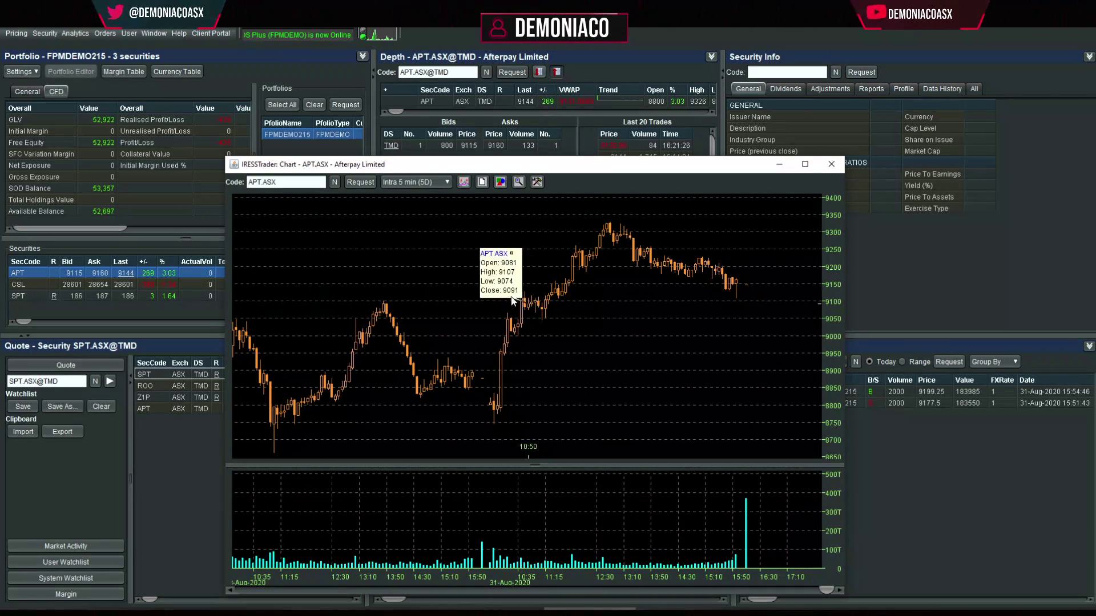
scroll(648, 300, up, 3)
Step: Recolour the chart's candles from orange to white via Edit Chart > Set Colour
right_click(493, 228)
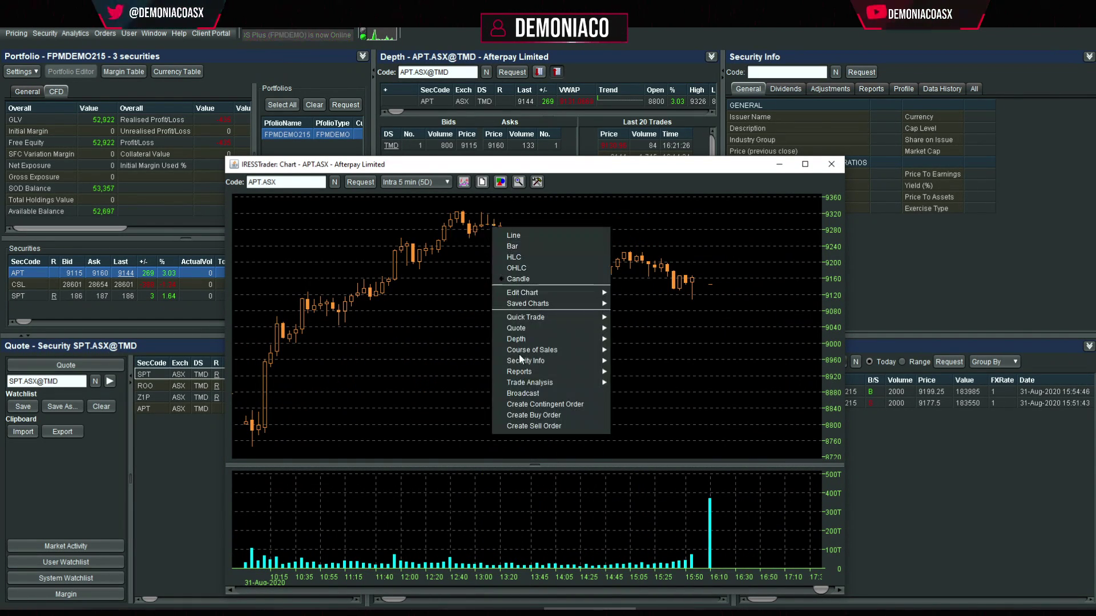
mouse_move(585, 294)
click(643, 322)
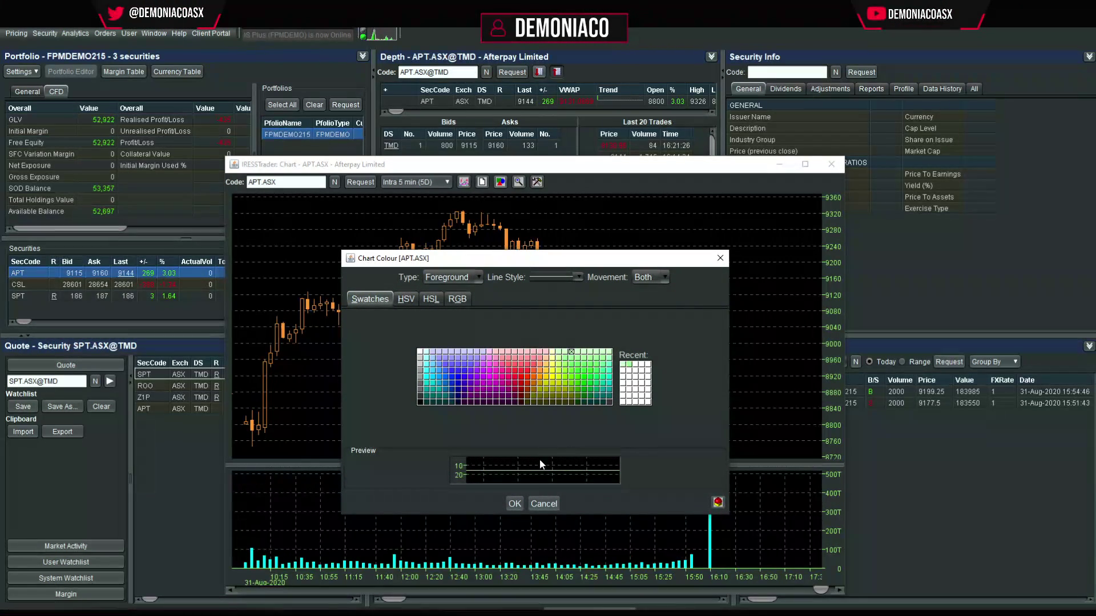
click(515, 503)
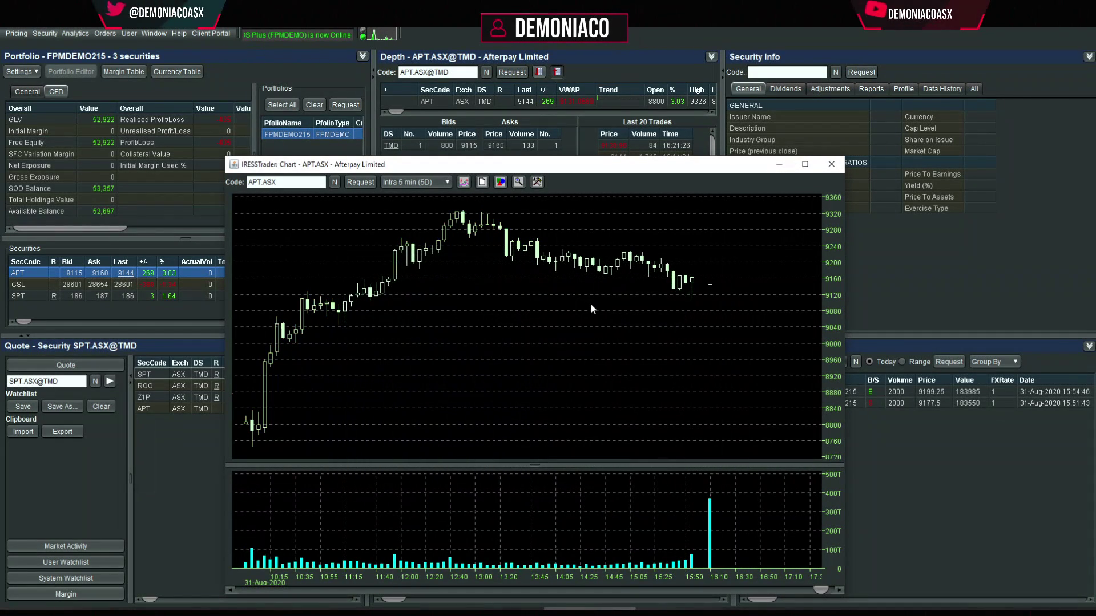
Step: Draw a trend line from the 9330 peak, a horizontal line near 9160, and a Fibonacci retracement
click(500, 182)
click(236, 201)
mouse_move(464, 223)
mouse_down()
mouse_move(764, 293)
mouse_move(775, 308)
mouse_up()
click(720, 292)
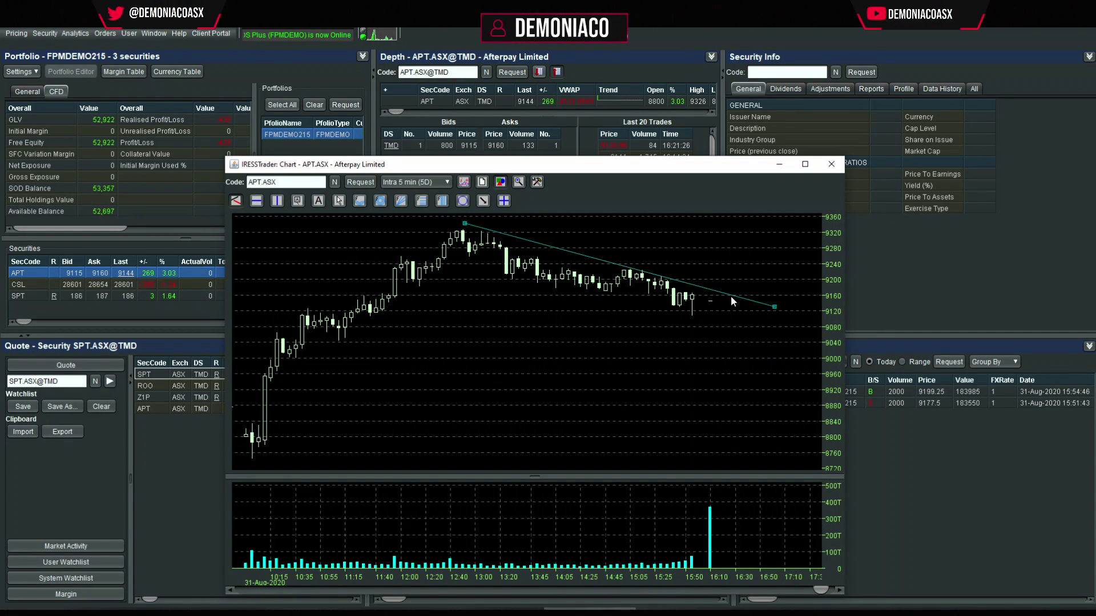
click(474, 297)
click(421, 201)
mouse_move(261, 443)
mouse_down()
mouse_move(434, 294)
mouse_move(608, 231)
mouse_up()
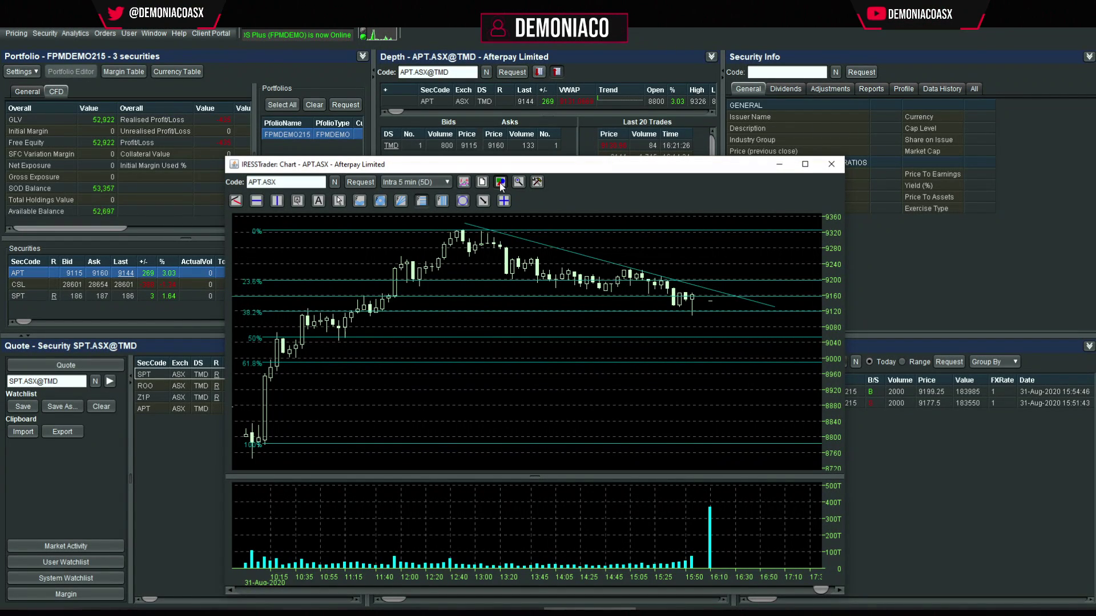
click(500, 182)
Step: Delete the Fibonacci retracement, the 9160 horizontal line and the trend line, then open Add Indicator
mouse_move(494, 210)
mouse_down()
mouse_move(541, 255)
mouse_move(515, 293)
mouse_move(365, 246)
mouse_up()
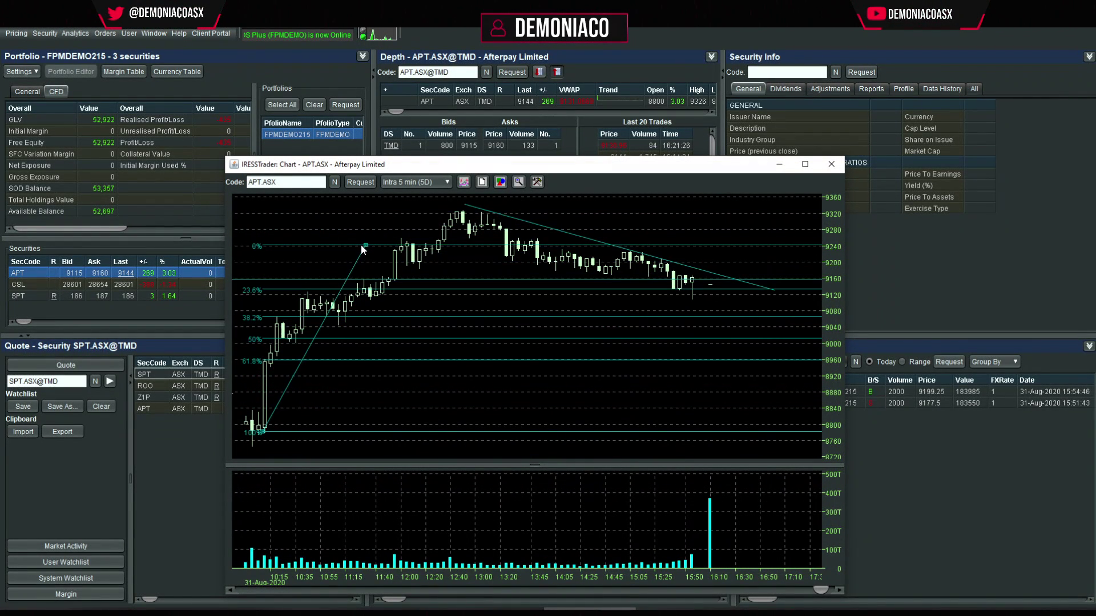
right_click(366, 247)
click(411, 264)
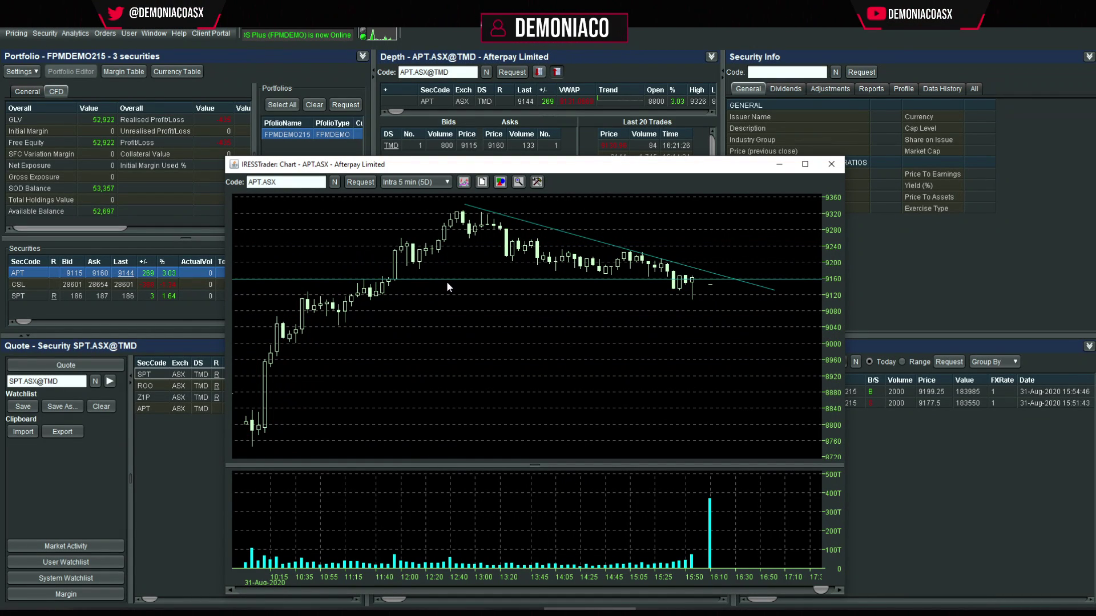
drag(582, 343, 740, 280)
right_click(741, 279)
click(776, 298)
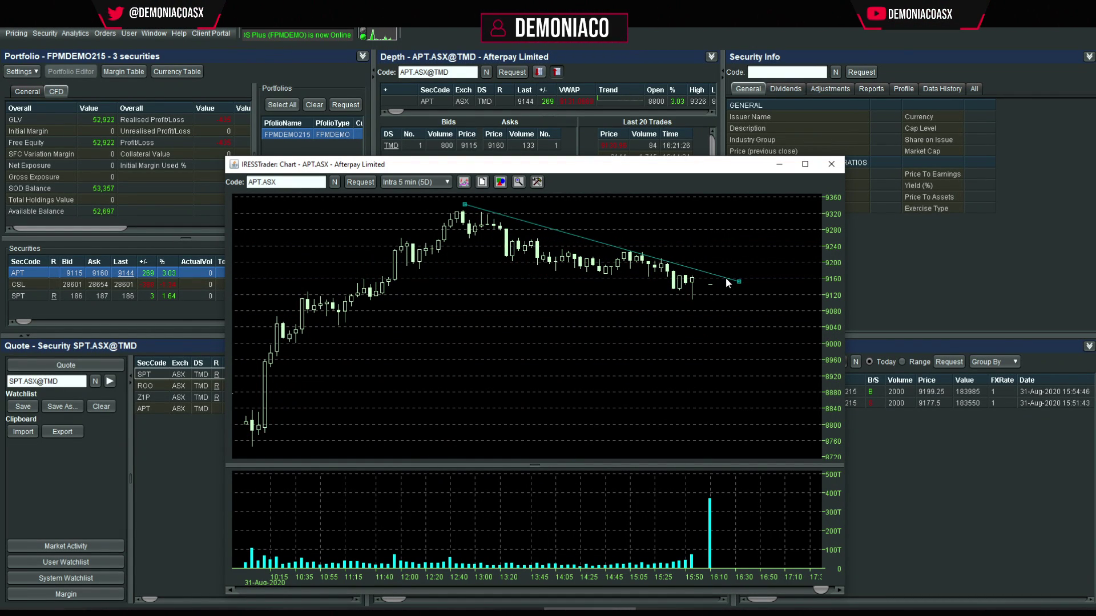
right_click(725, 277)
right_click(711, 278)
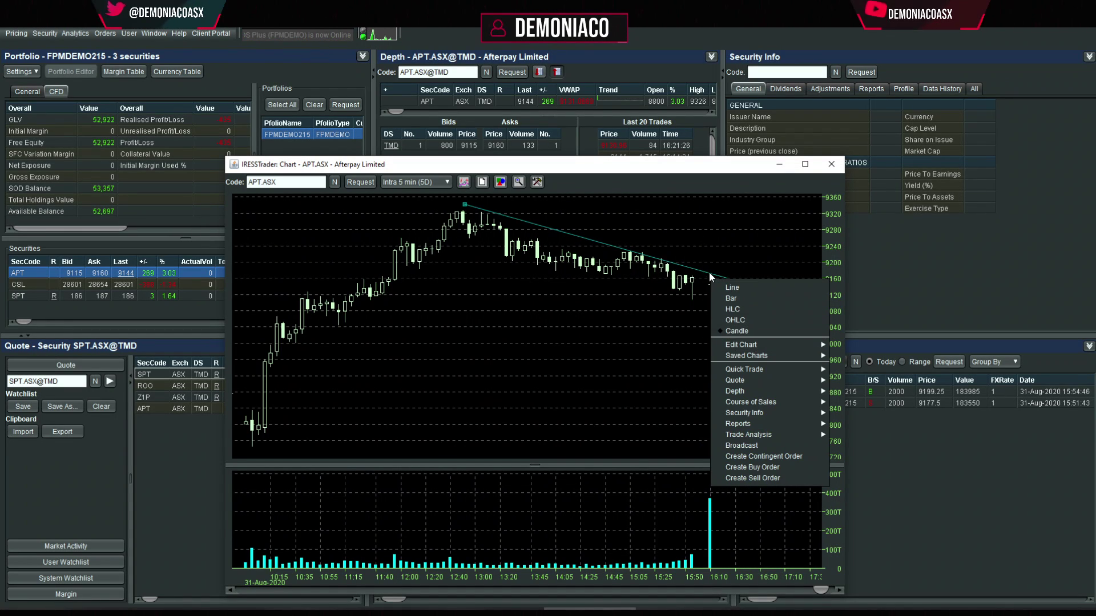
key(Escape)
right_click(680, 267)
click(716, 285)
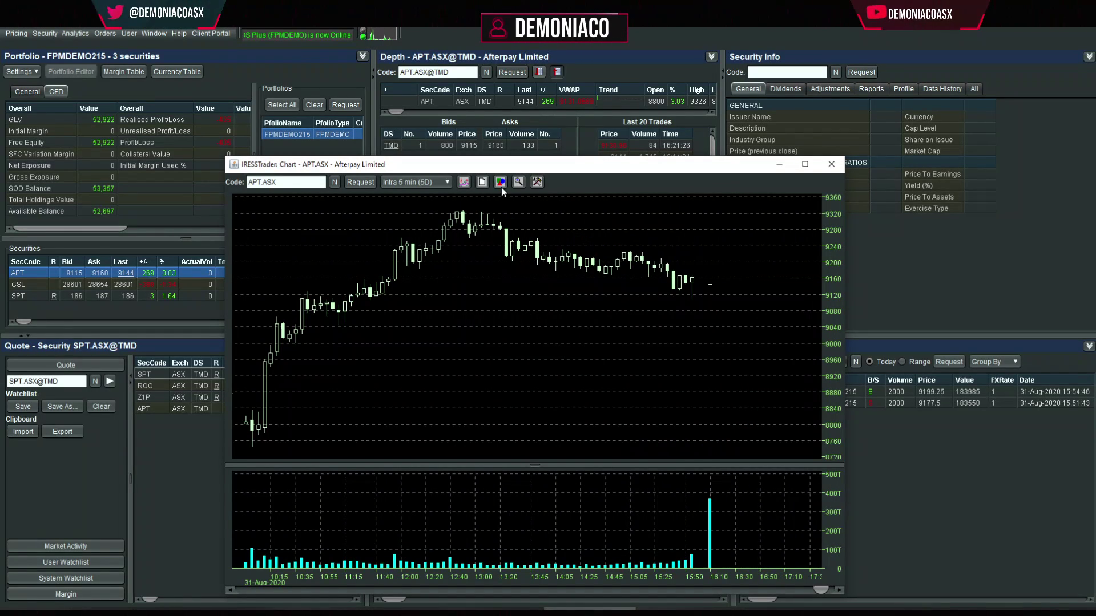
click(463, 182)
Step: Add Bollinger Bands to the APT.ASX chart from the indicator list
scroll(494, 400, down, 1)
click(495, 396)
scroll(496, 396, up, 5)
scroll(502, 394, down, 1)
click(504, 394)
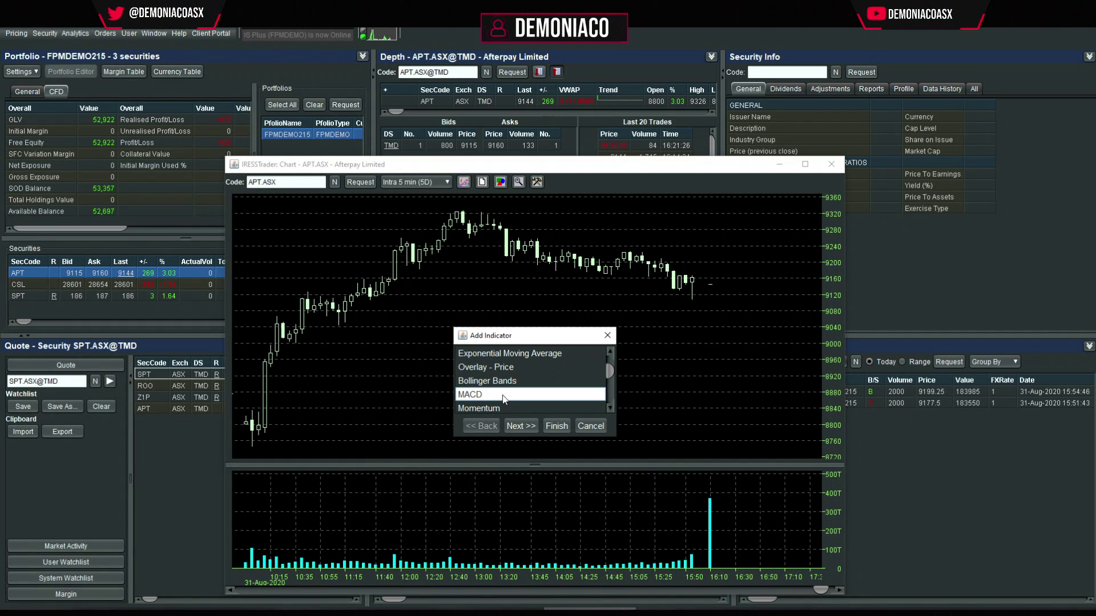
click(488, 381)
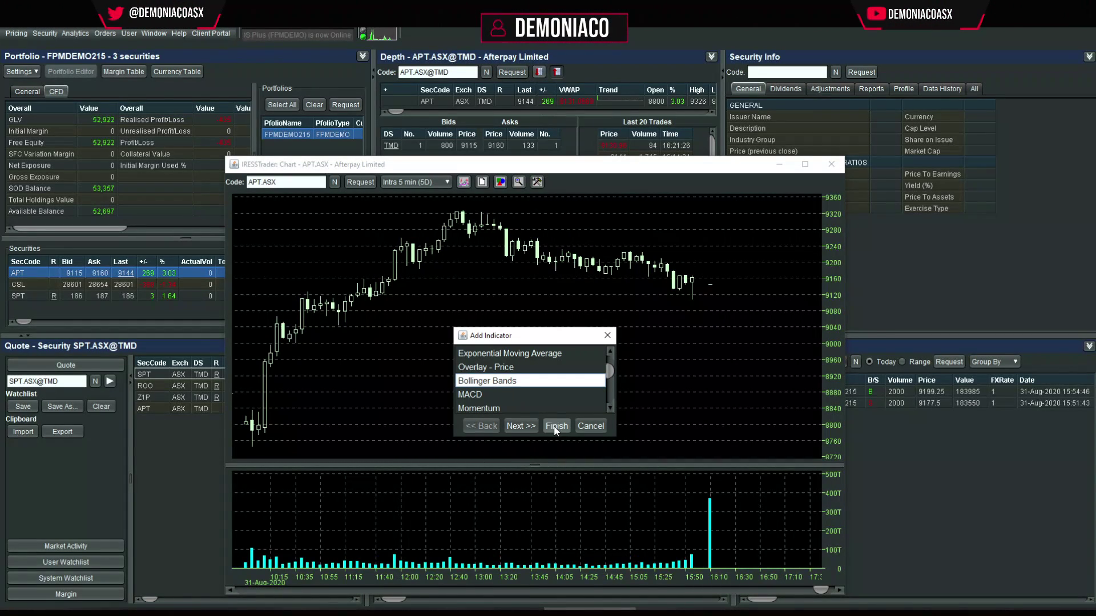
click(554, 426)
Step: Confirm the Bollinger Bands settings at period 20 and deviation 2, then close the chart window
right_click(500, 285)
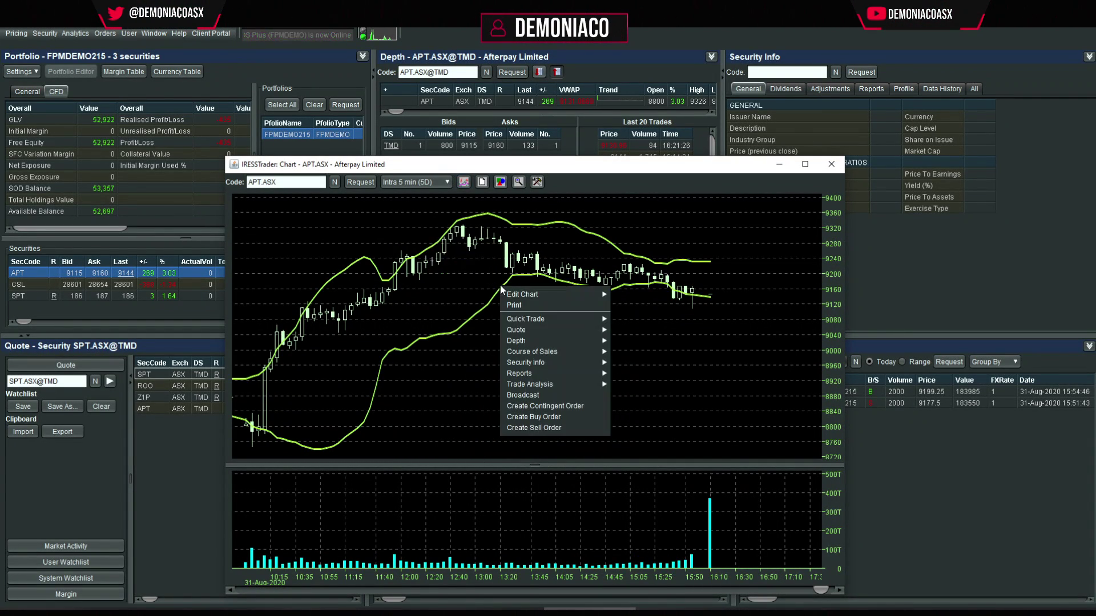
click(494, 302)
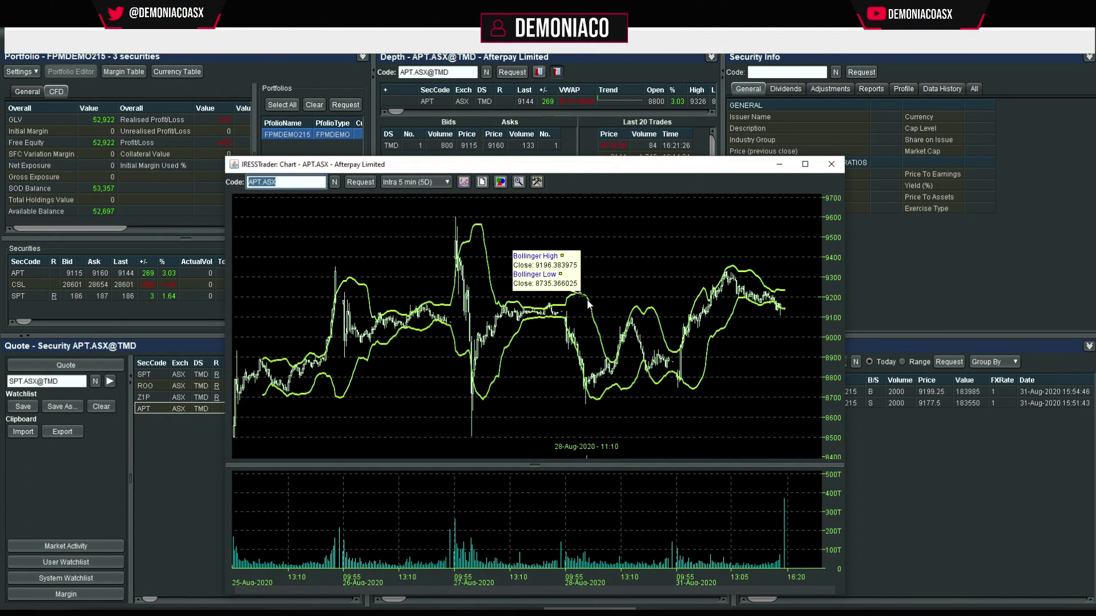
right_click(556, 300)
click(588, 304)
right_click(588, 303)
click(587, 305)
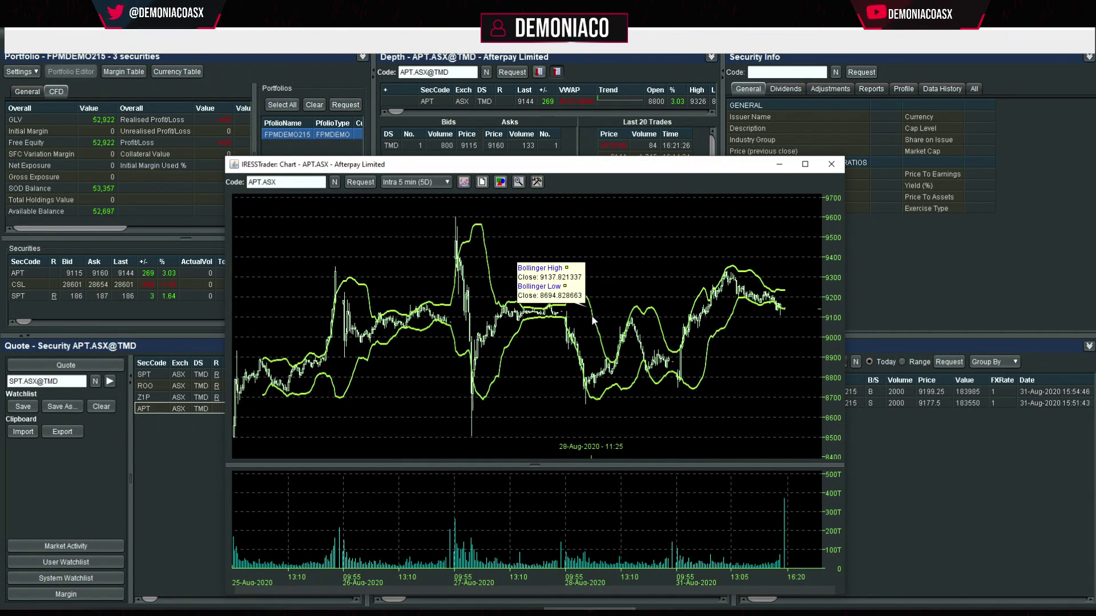
right_click(591, 318)
mouse_move(629, 326)
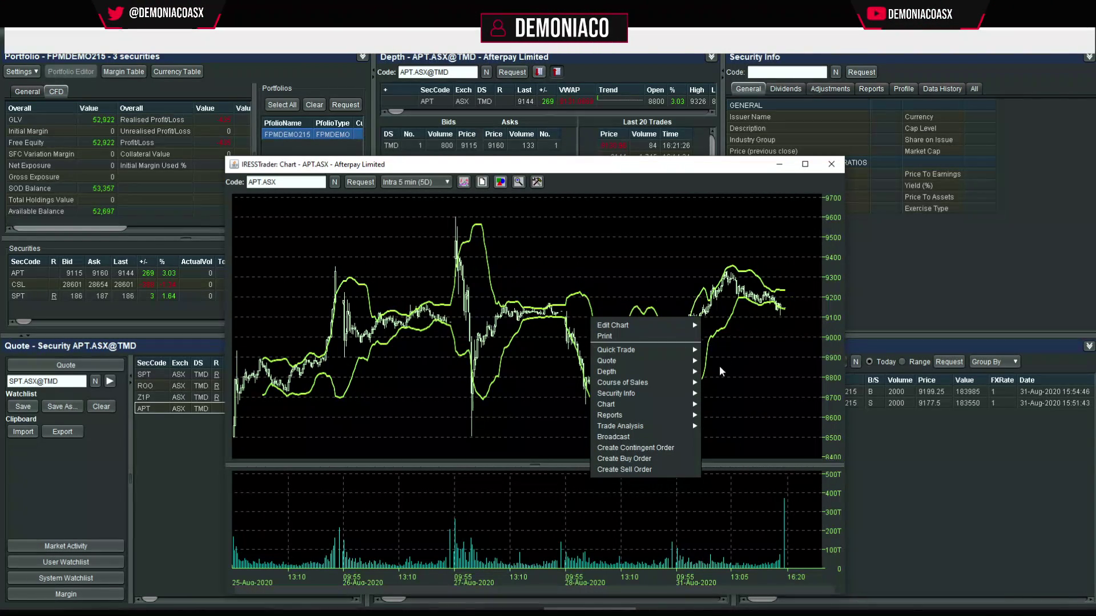
click(731, 378)
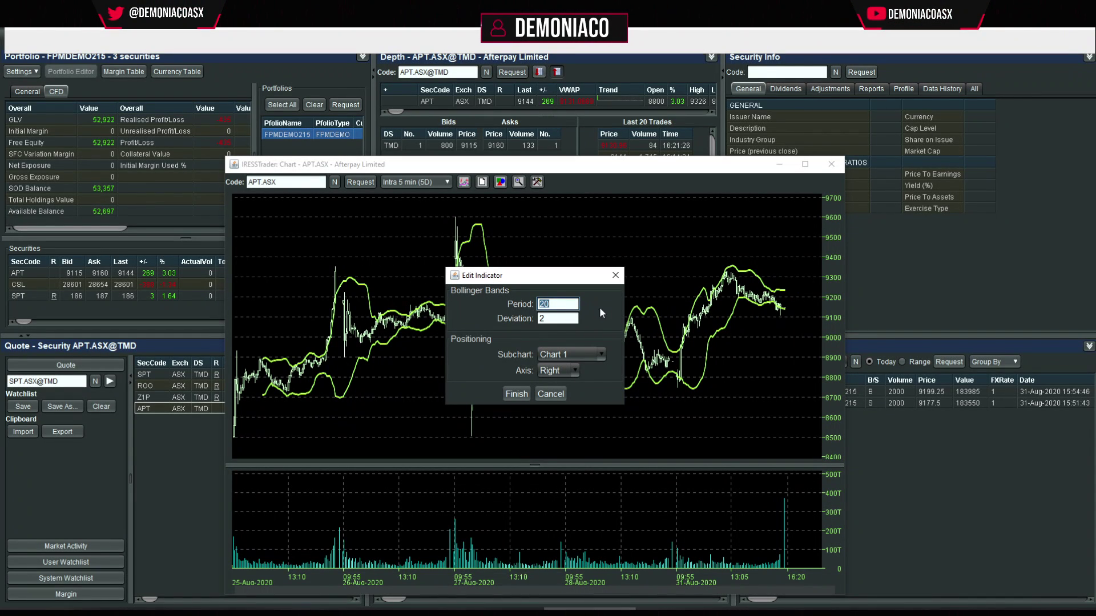
key(Return)
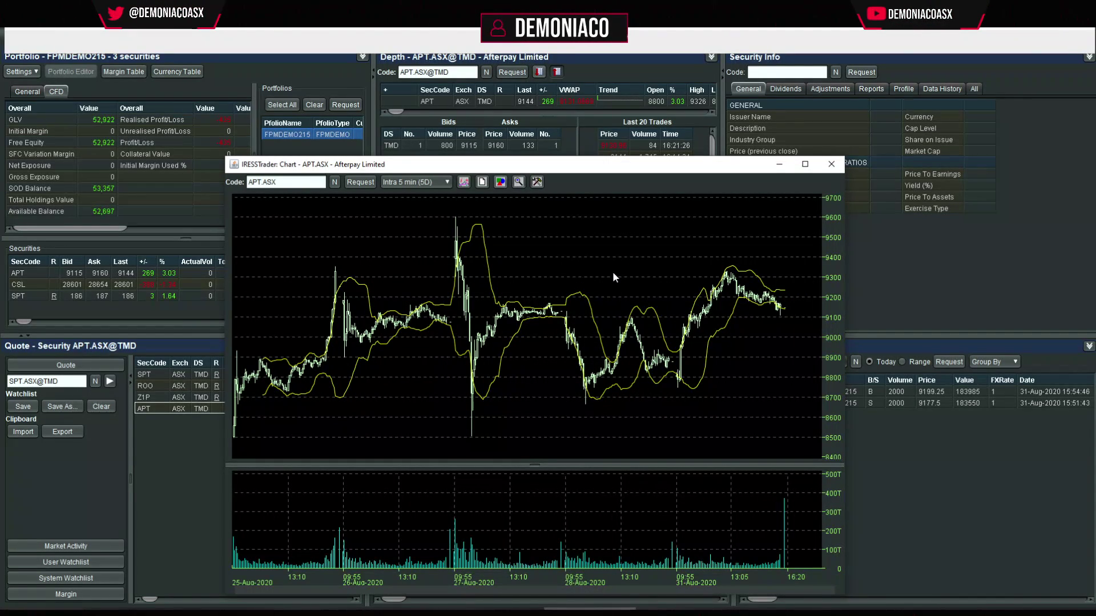
click(832, 166)
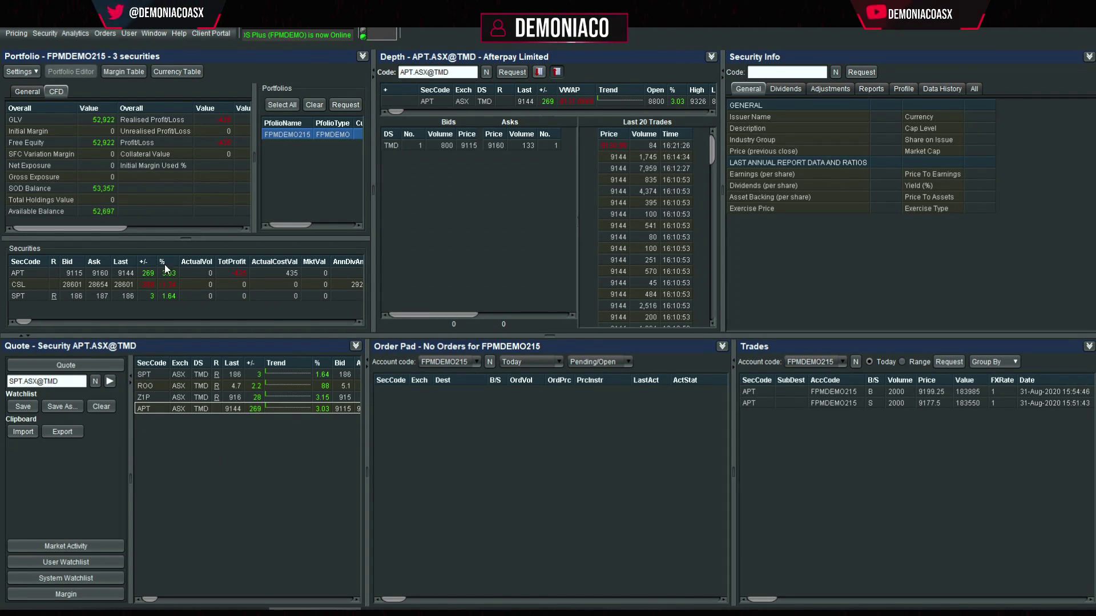
click(183, 272)
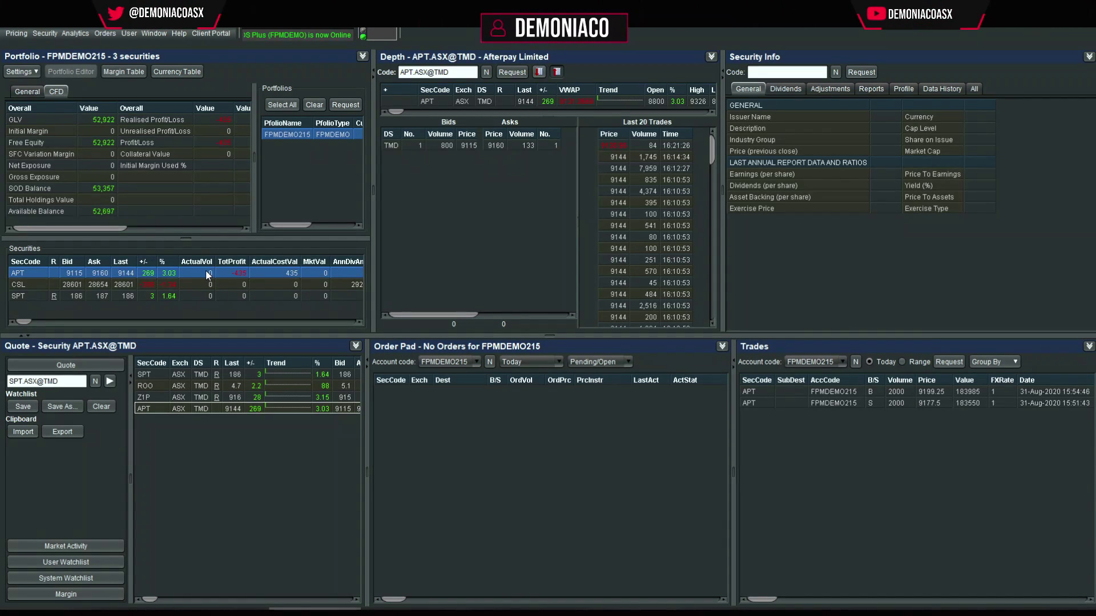
Step: Start a new contingent order for APT and change its type from FIXED CO to OCO
right_click(204, 272)
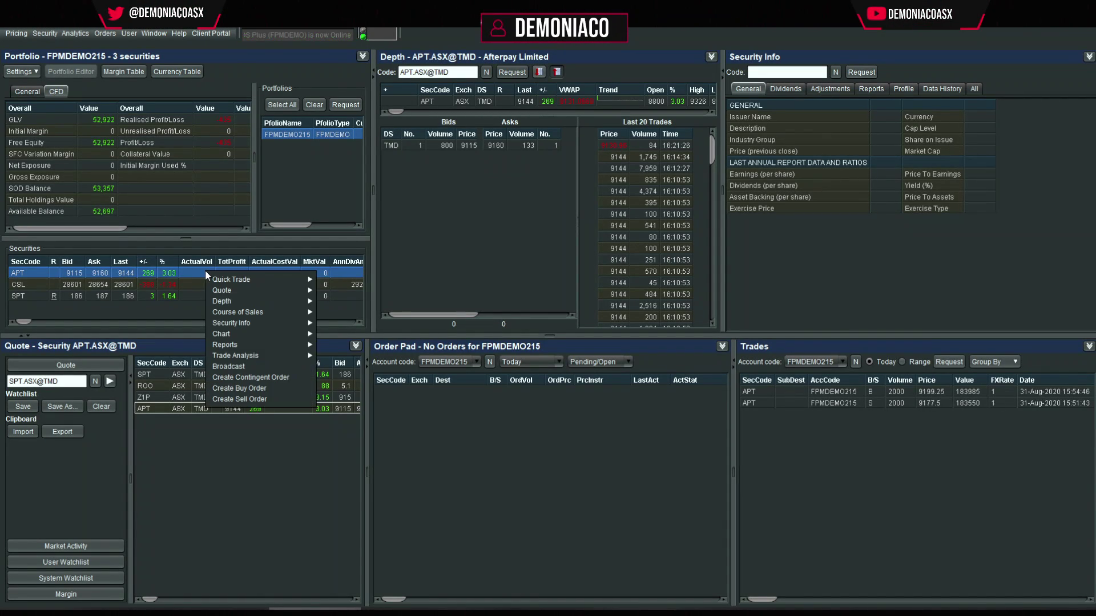
click(264, 377)
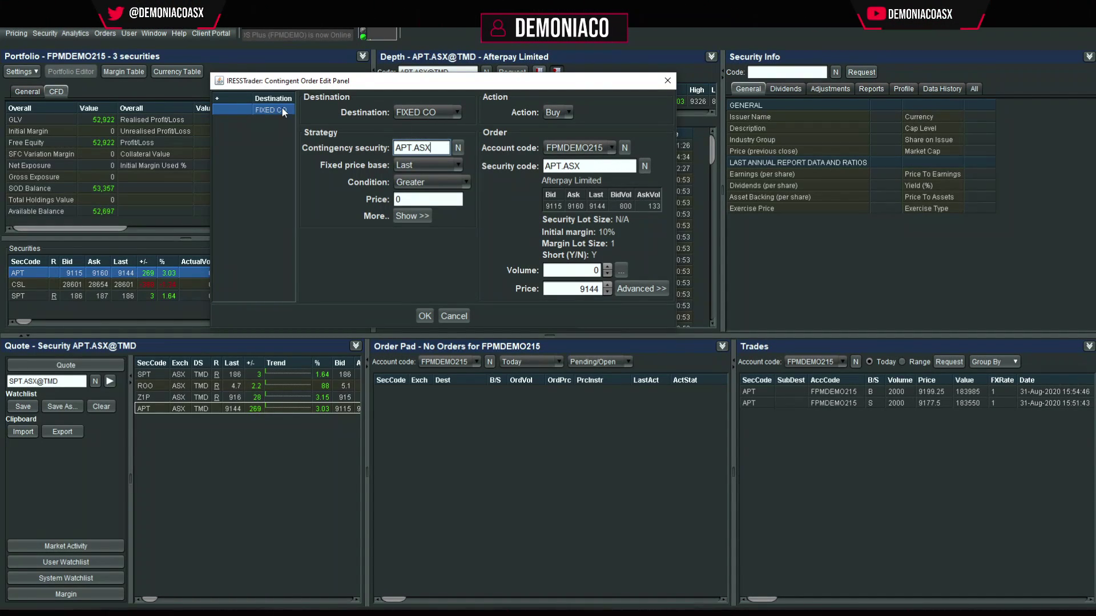
click(441, 113)
click(433, 128)
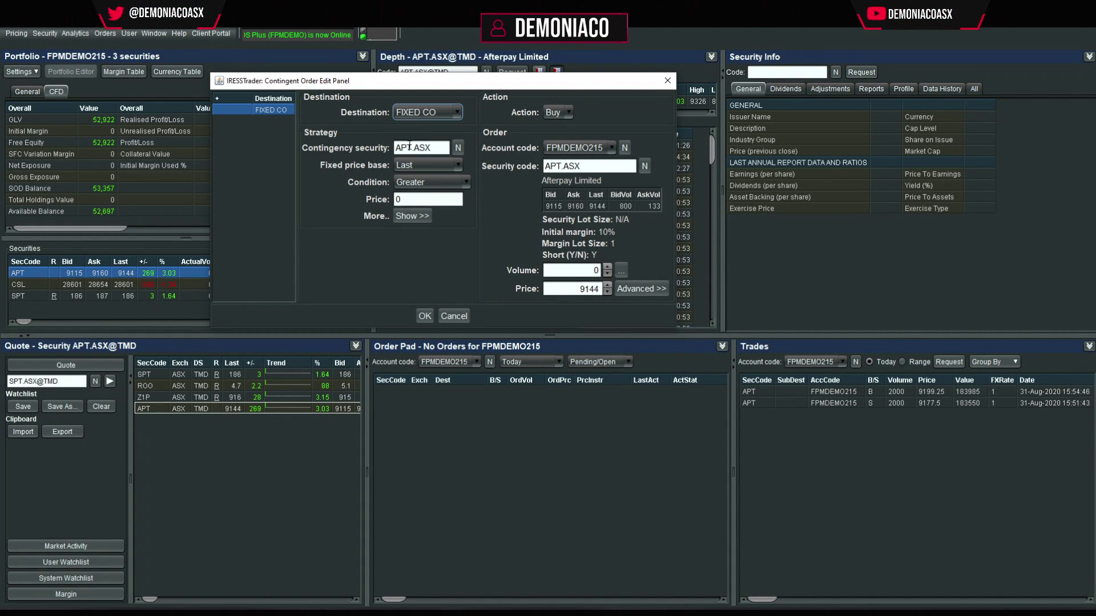
drag(465, 87, 558, 103)
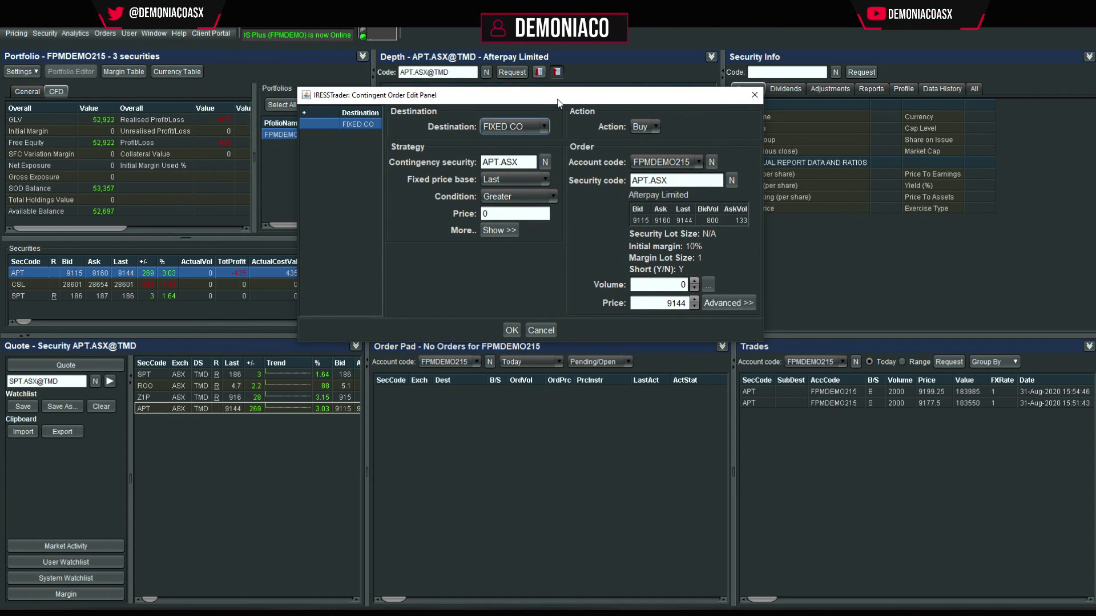
click(536, 125)
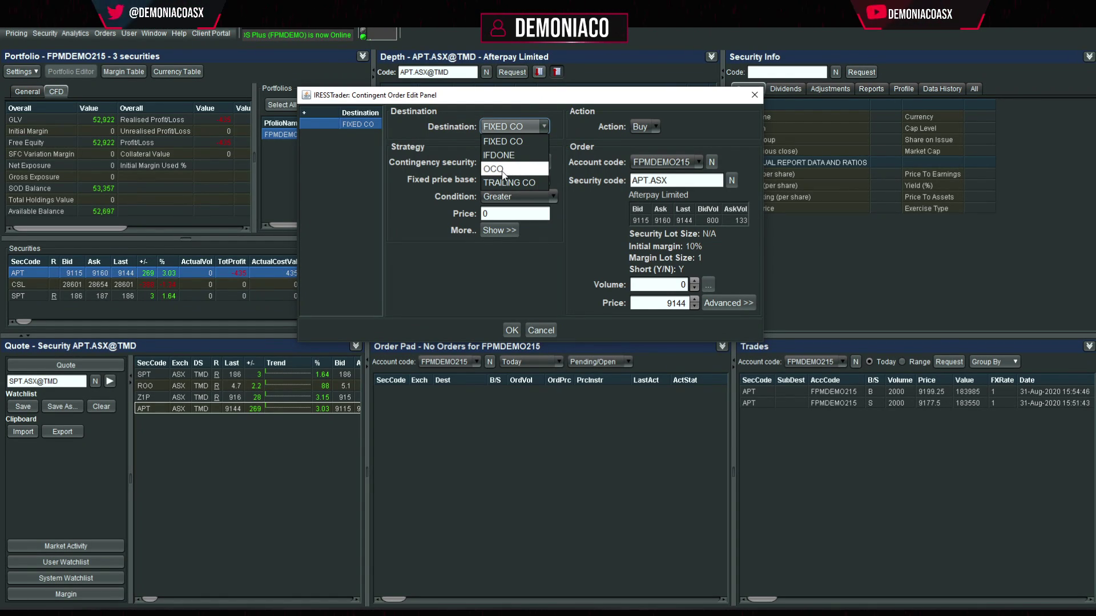
click(497, 169)
Step: Set the first leg to trigger when APT.ASX last price is Greater or Equal to 9500
click(357, 138)
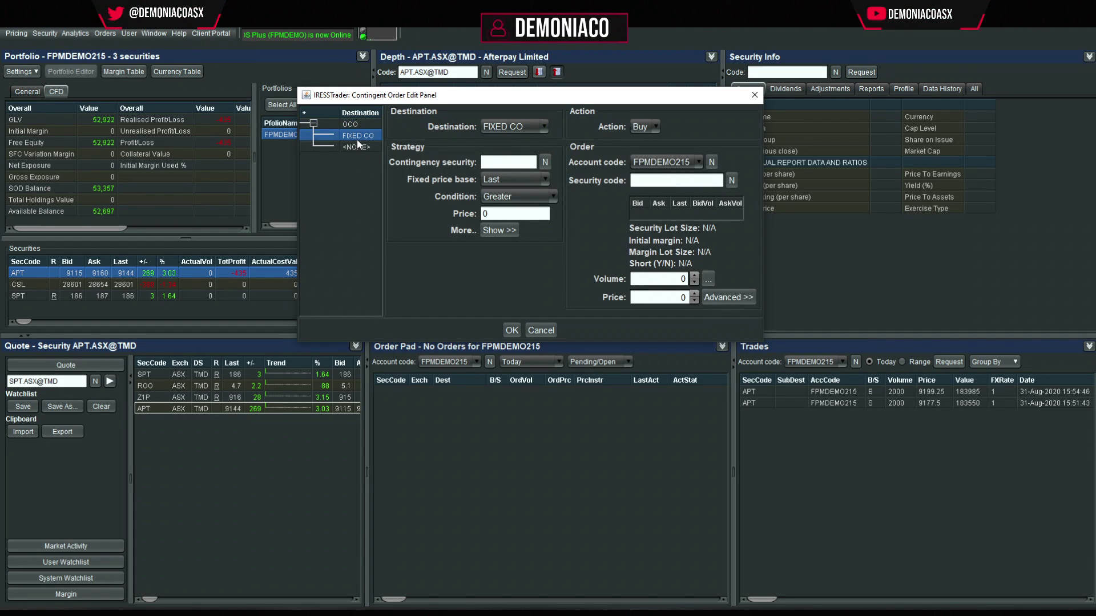
click(516, 128)
click(517, 126)
click(524, 129)
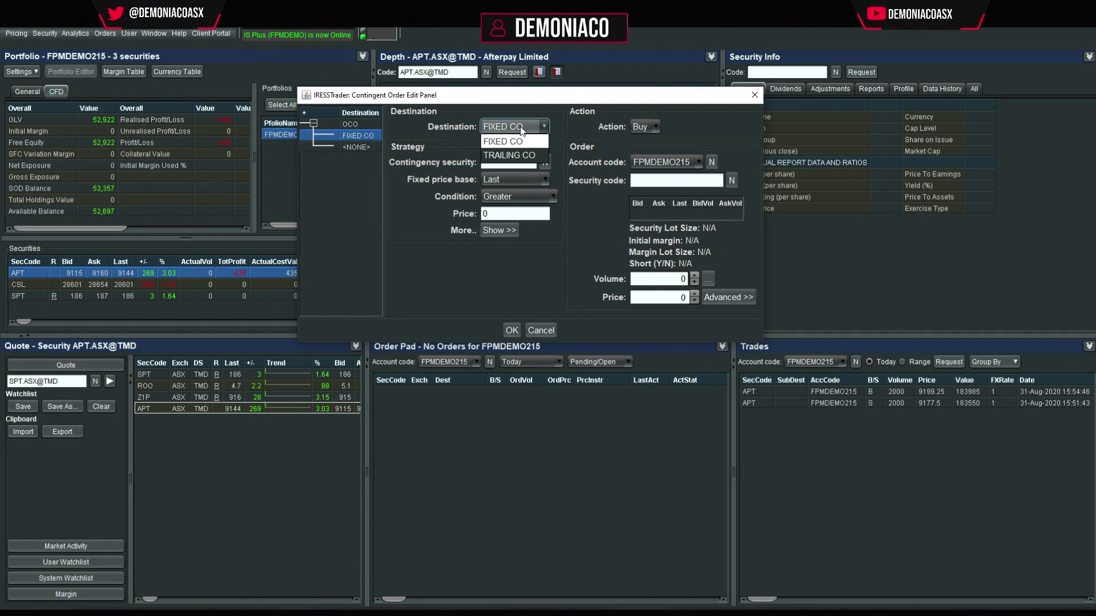
click(516, 141)
click(520, 163)
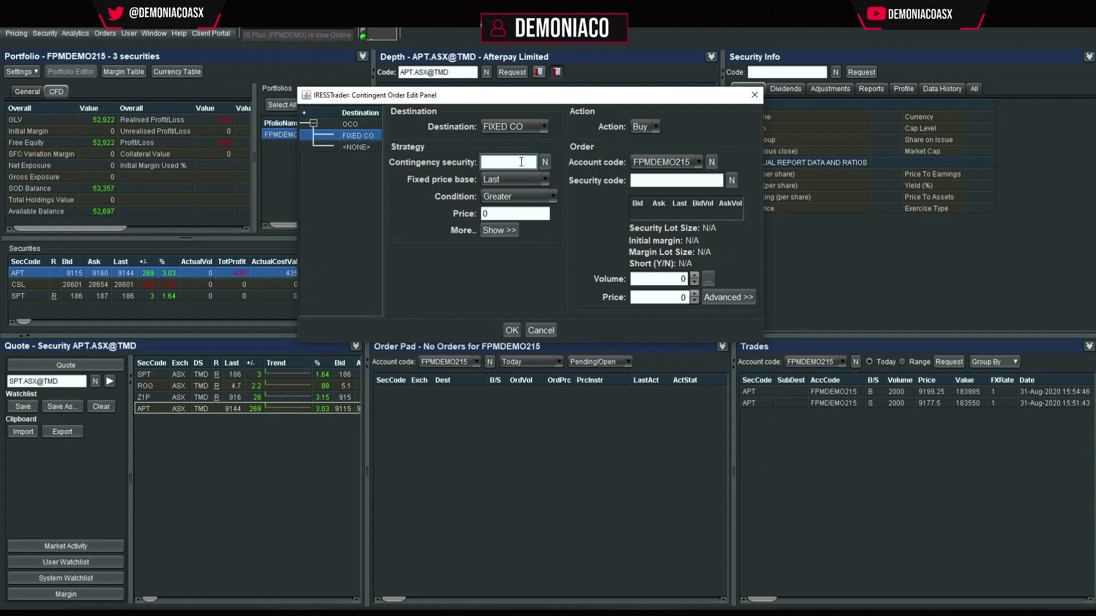
text(APT.ASX)
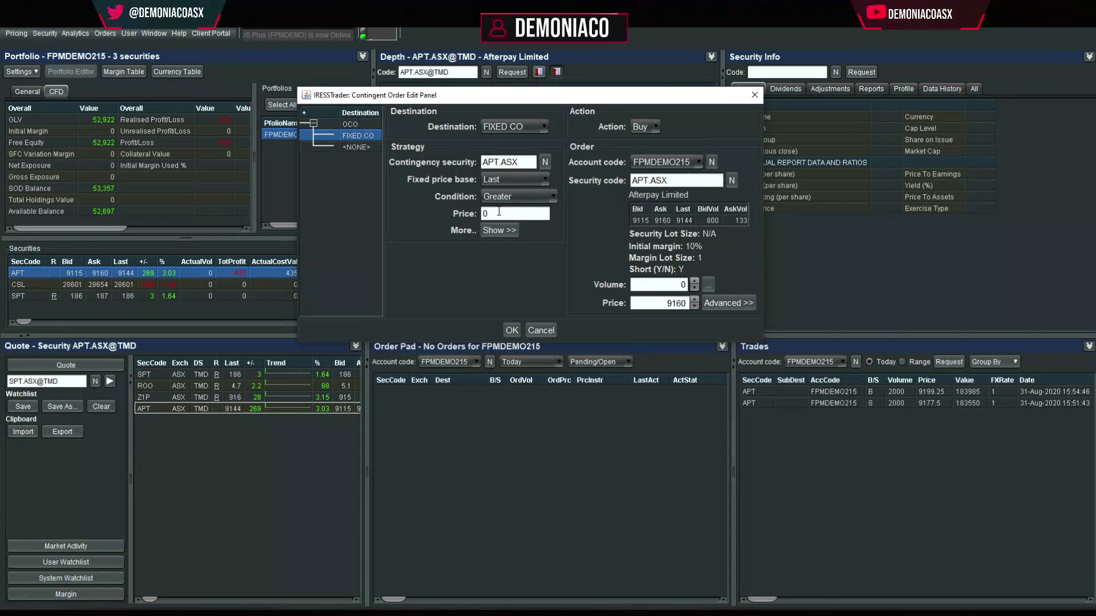
click(522, 180)
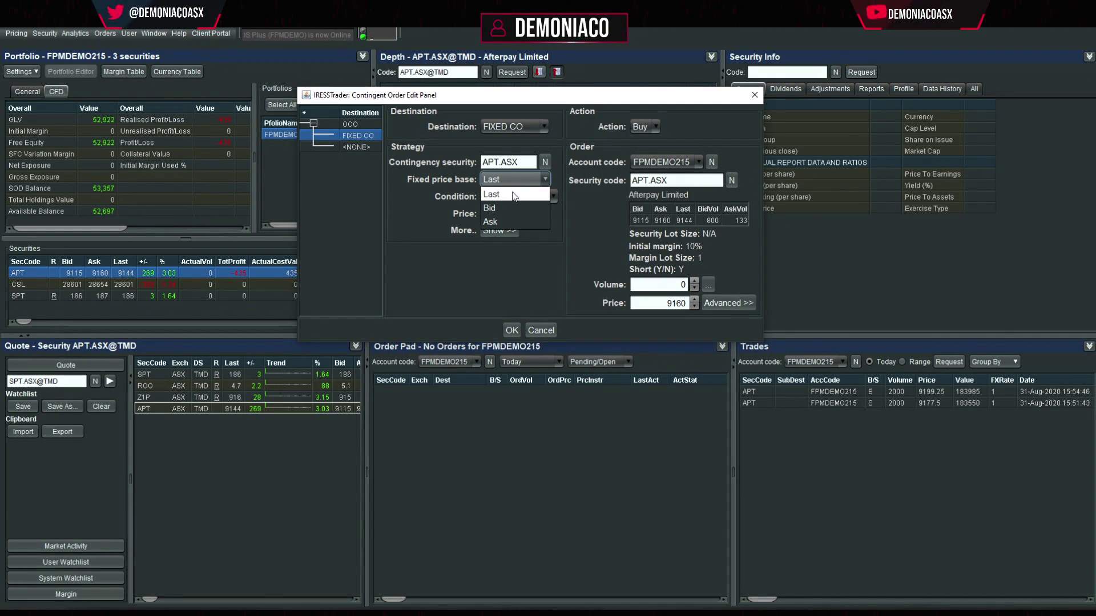
click(553, 196)
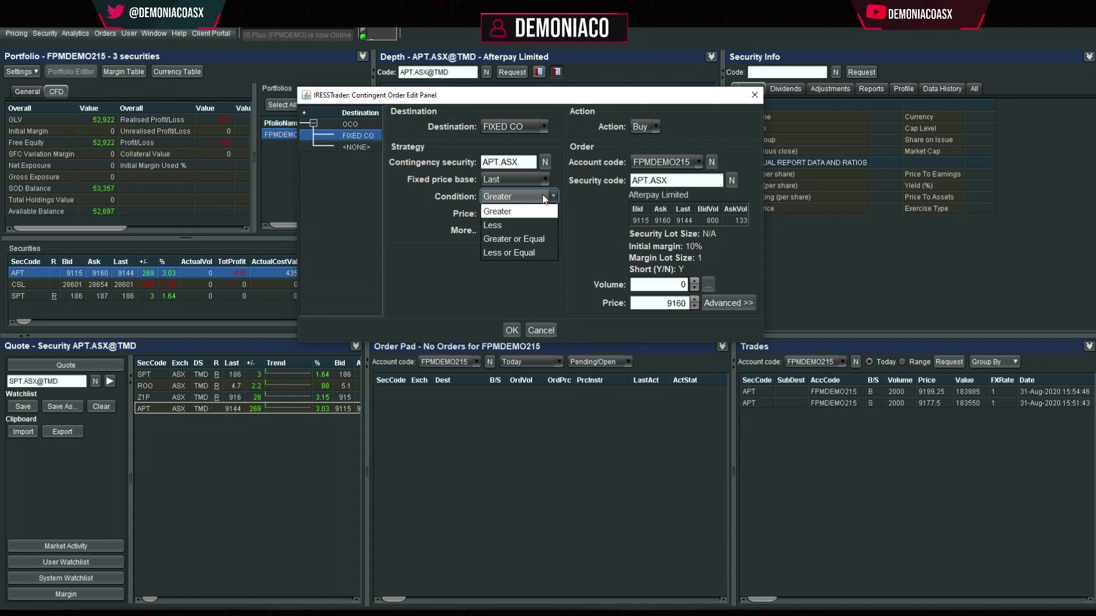
click(522, 240)
text(95)
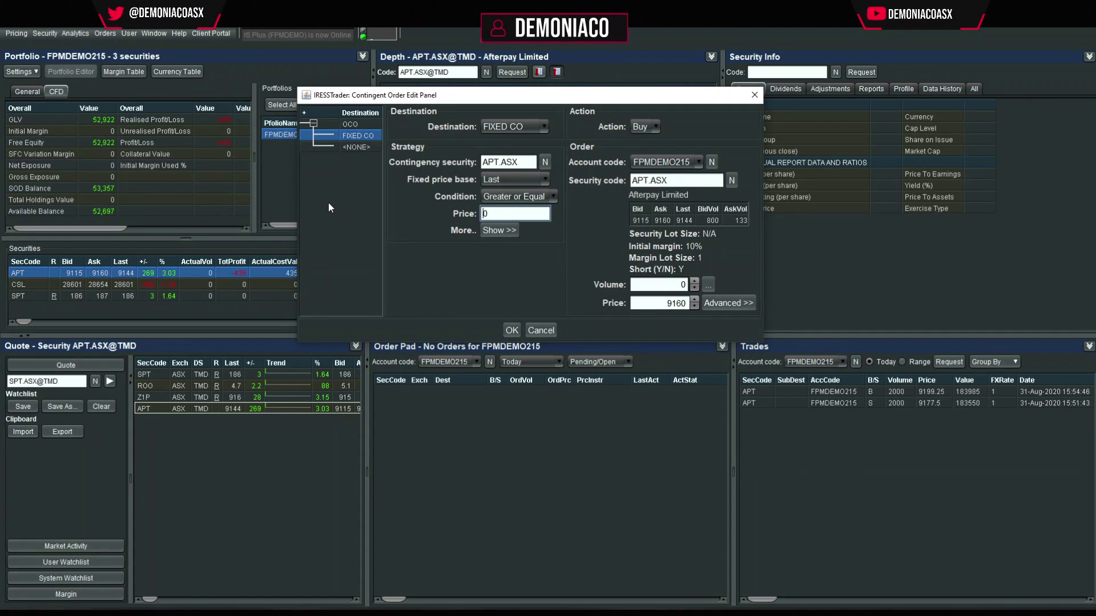
text(00)
Step: Make the first leg a buy of 1000 shares with price type Market
click(662, 284)
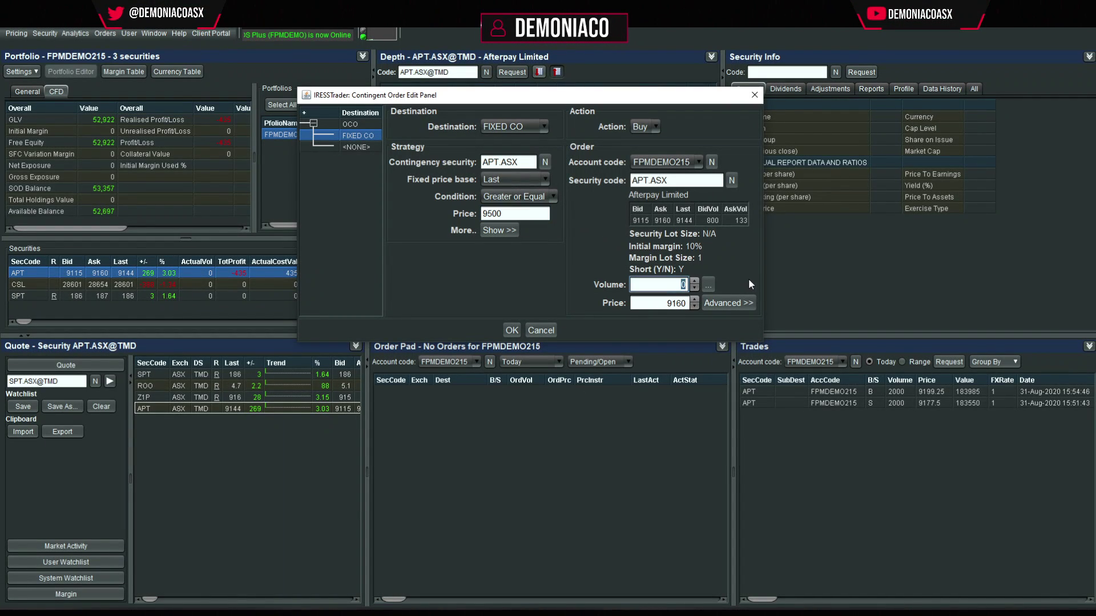
click(657, 127)
click(642, 140)
click(662, 284)
text(1000)
key(Tab)
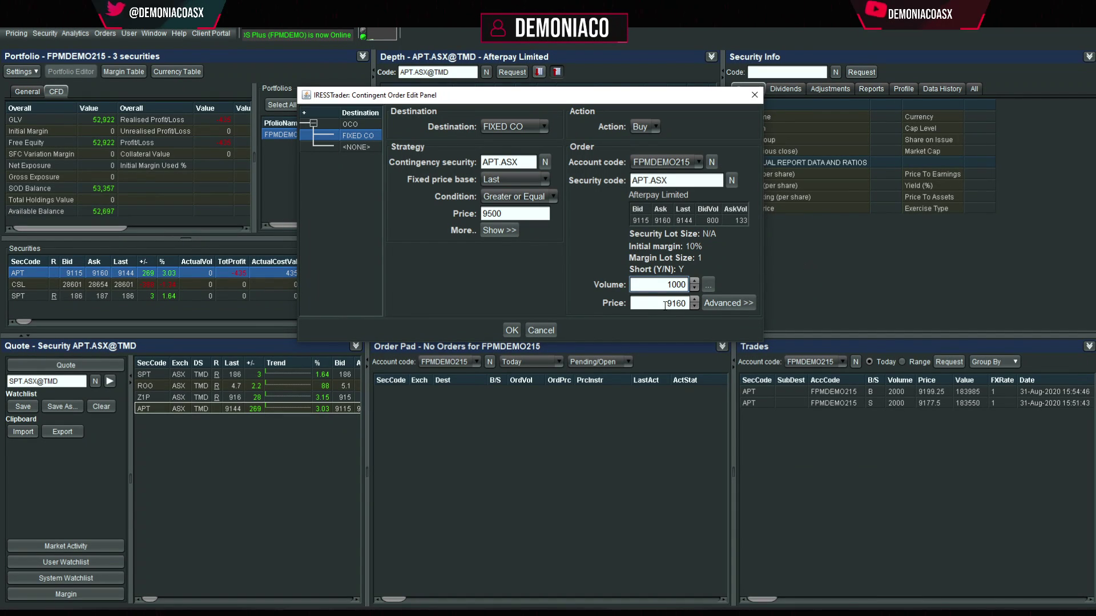
text(9510)
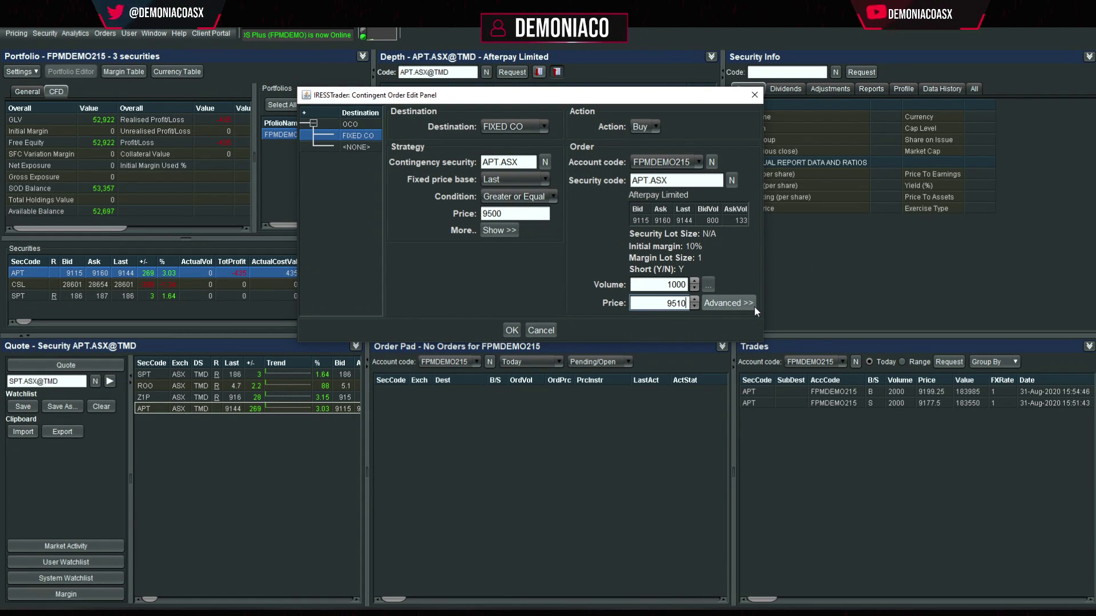
click(748, 306)
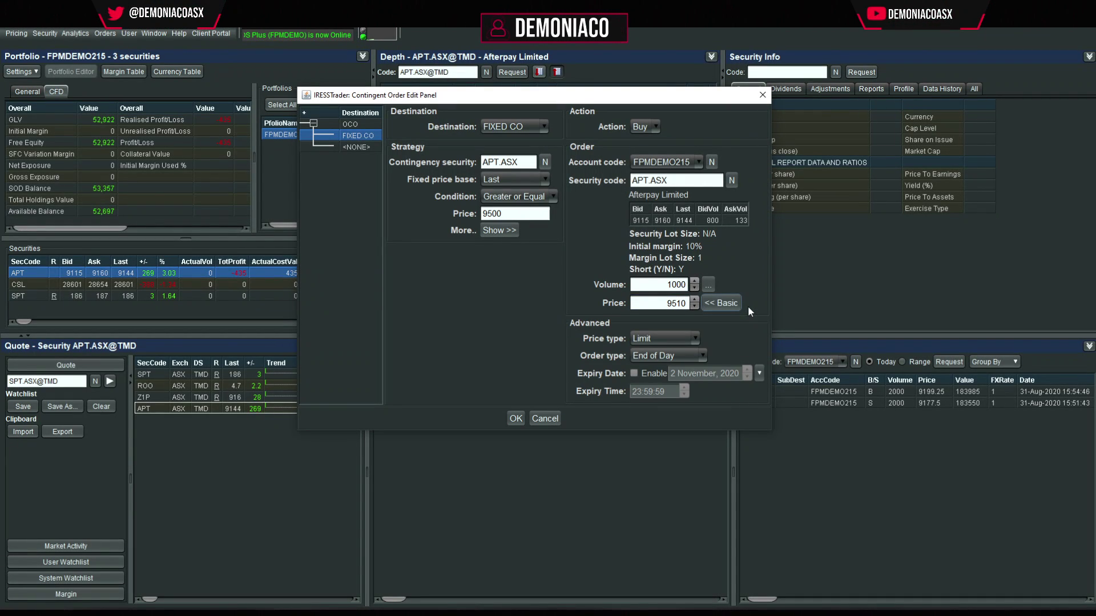
click(671, 338)
click(651, 353)
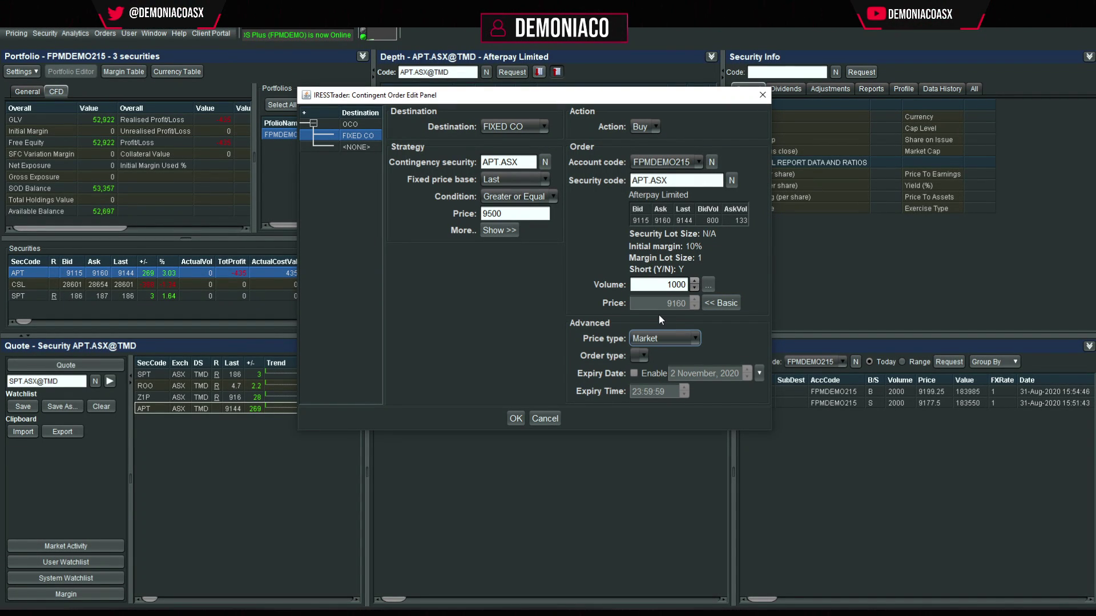
click(650, 338)
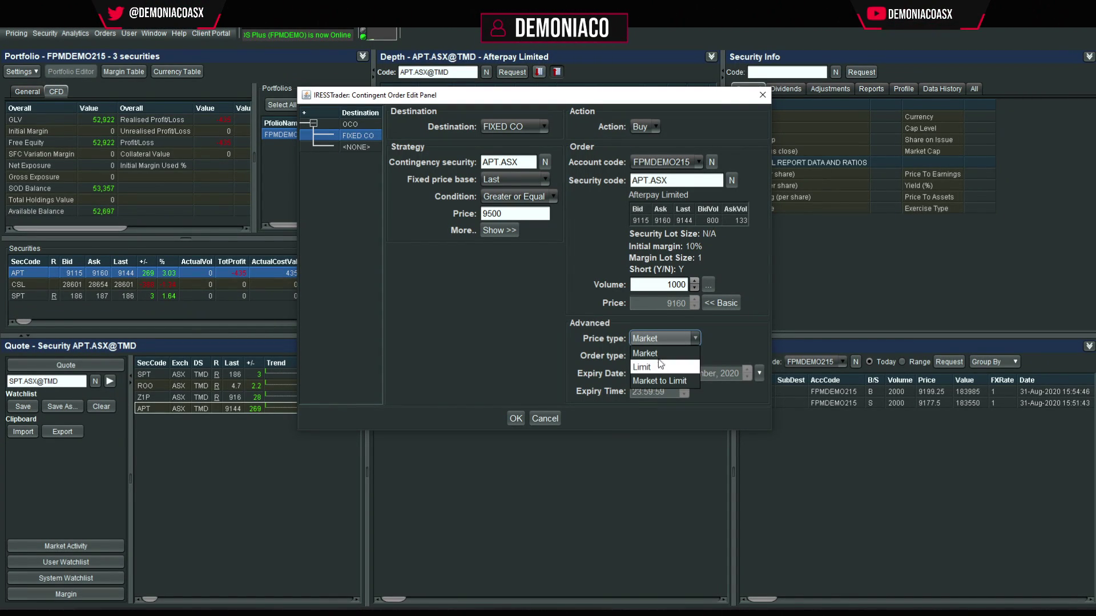
click(673, 338)
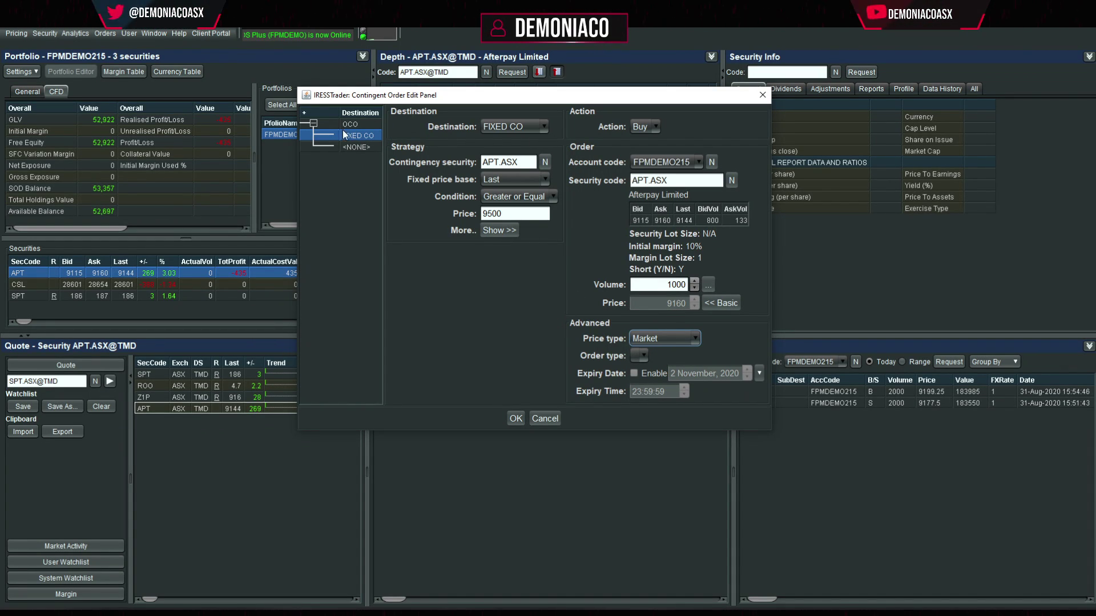
Step: Set the second leg to trigger when APT.ASX last price is Less or Equal to 8850
click(354, 149)
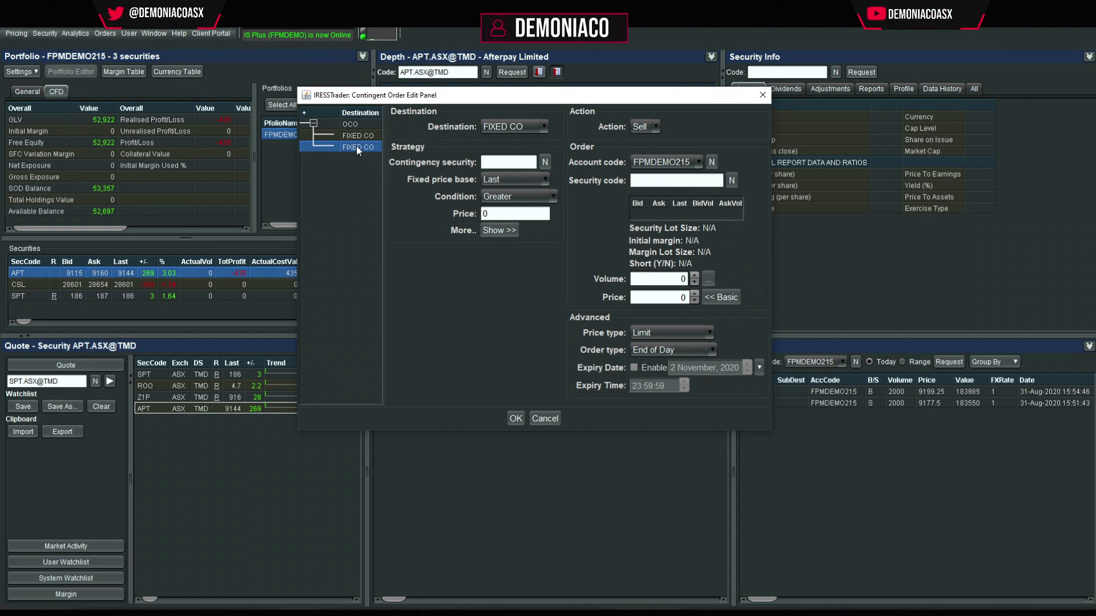
click(517, 160)
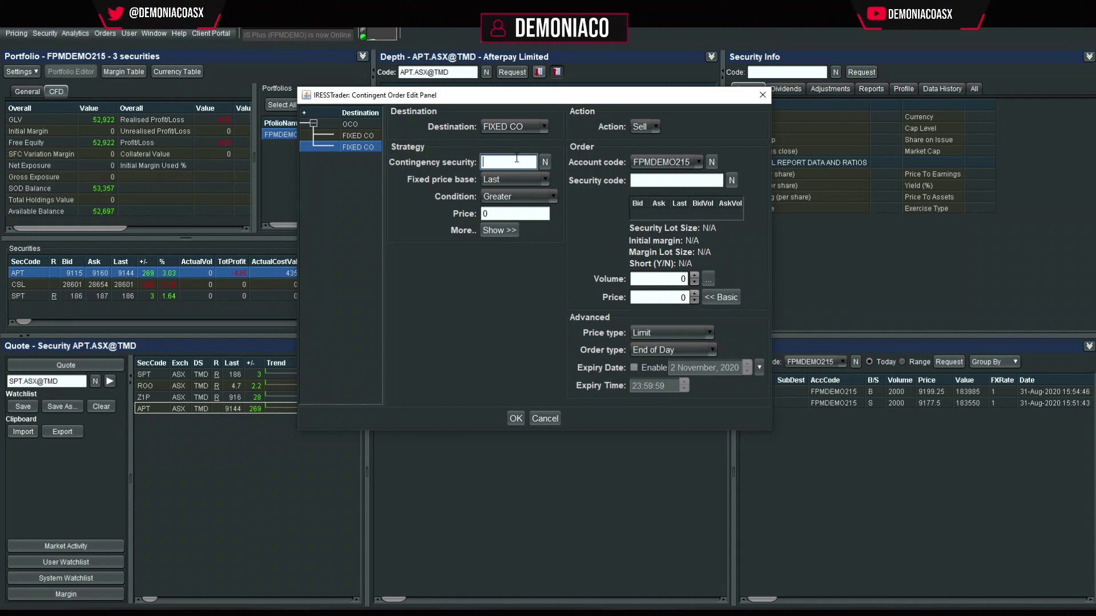
text(ATP.ASX)
key(Return)
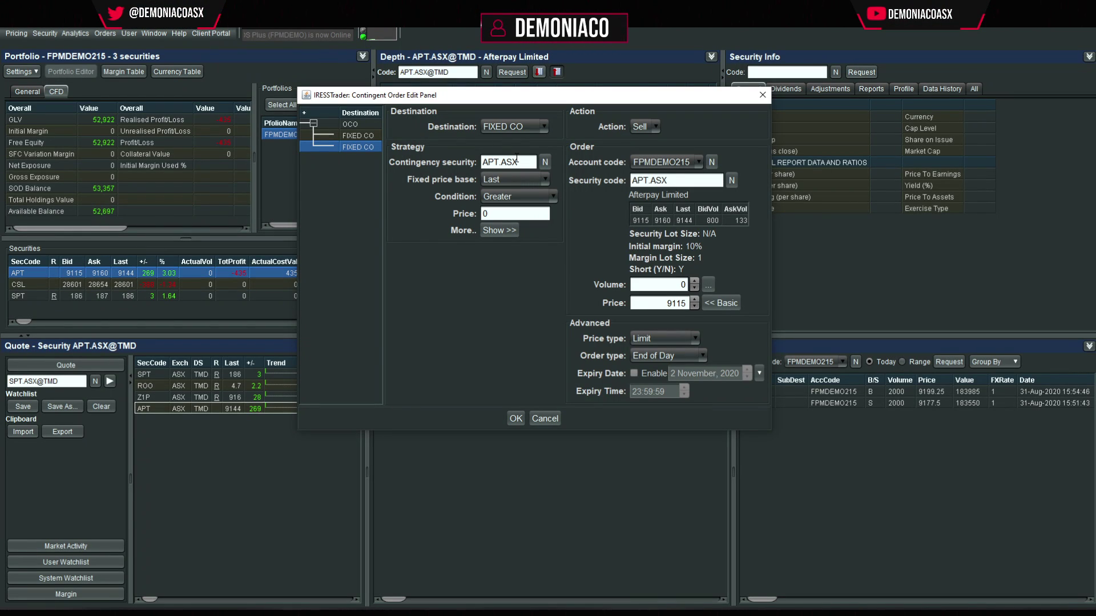
click(539, 178)
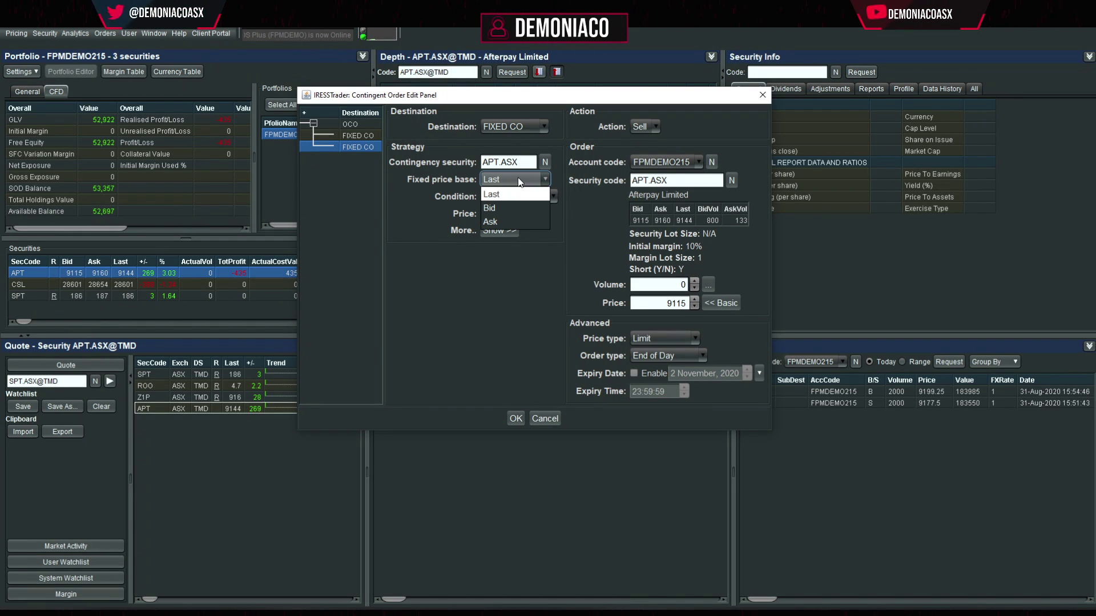
click(493, 196)
click(493, 196)
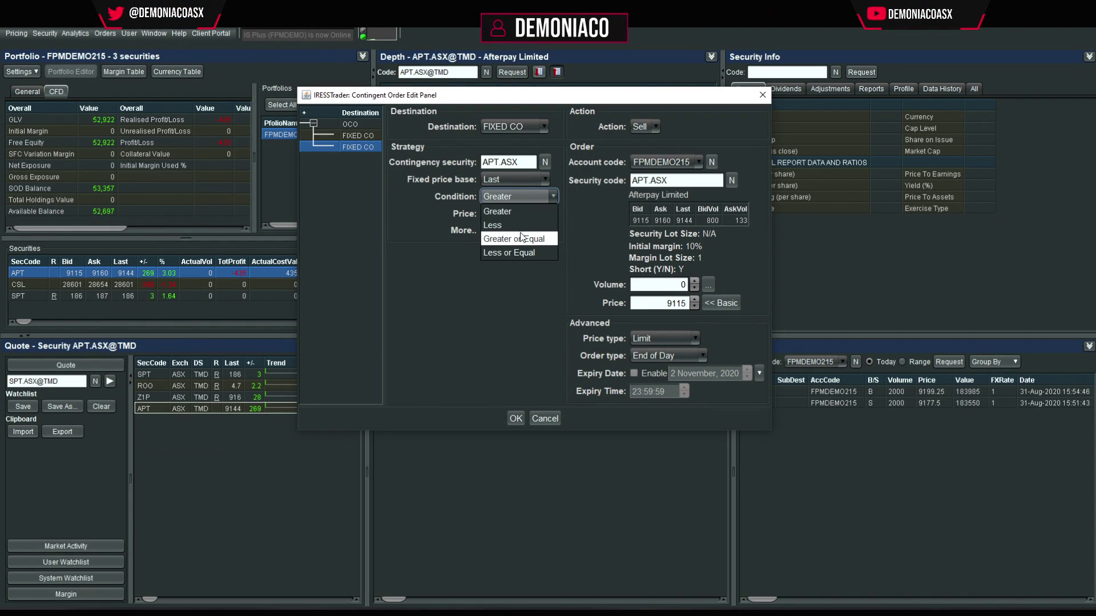
click(513, 252)
text(88)
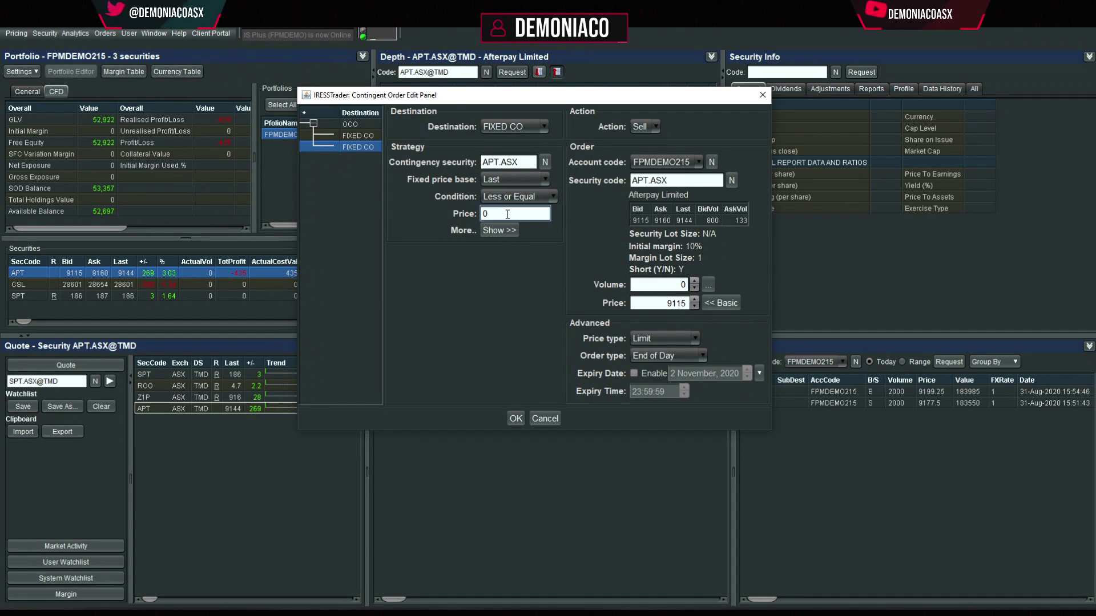
text(00)
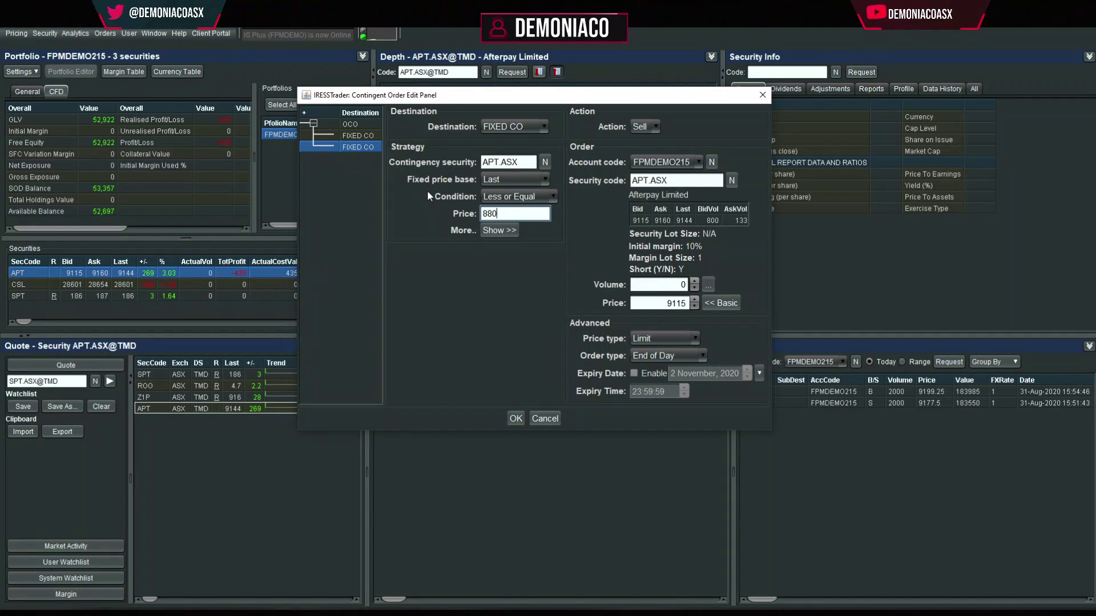
drag(492, 214, 482, 214)
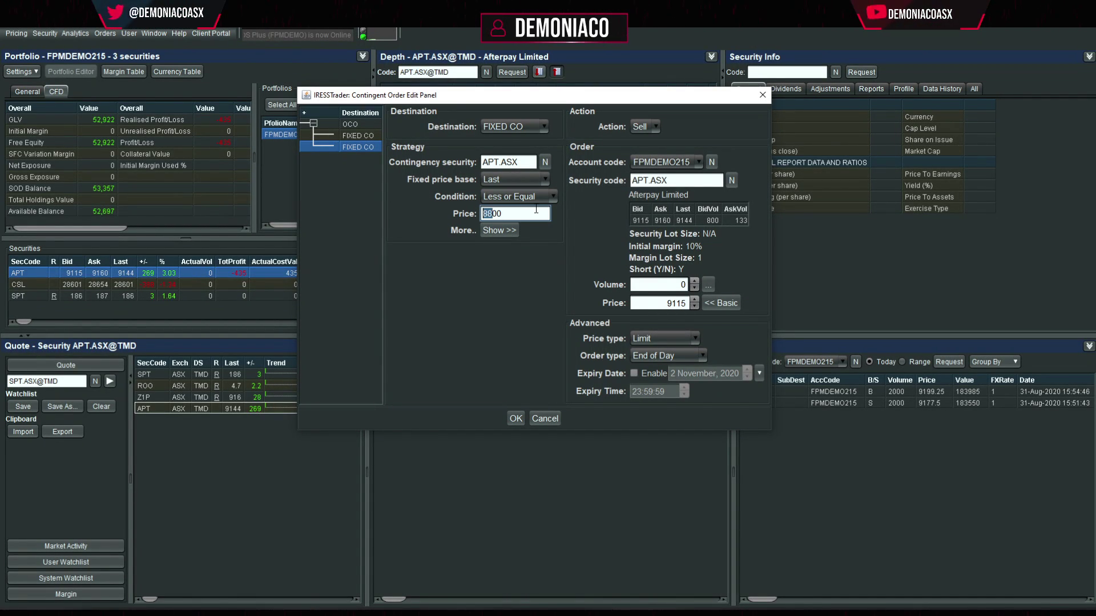
key(Right)
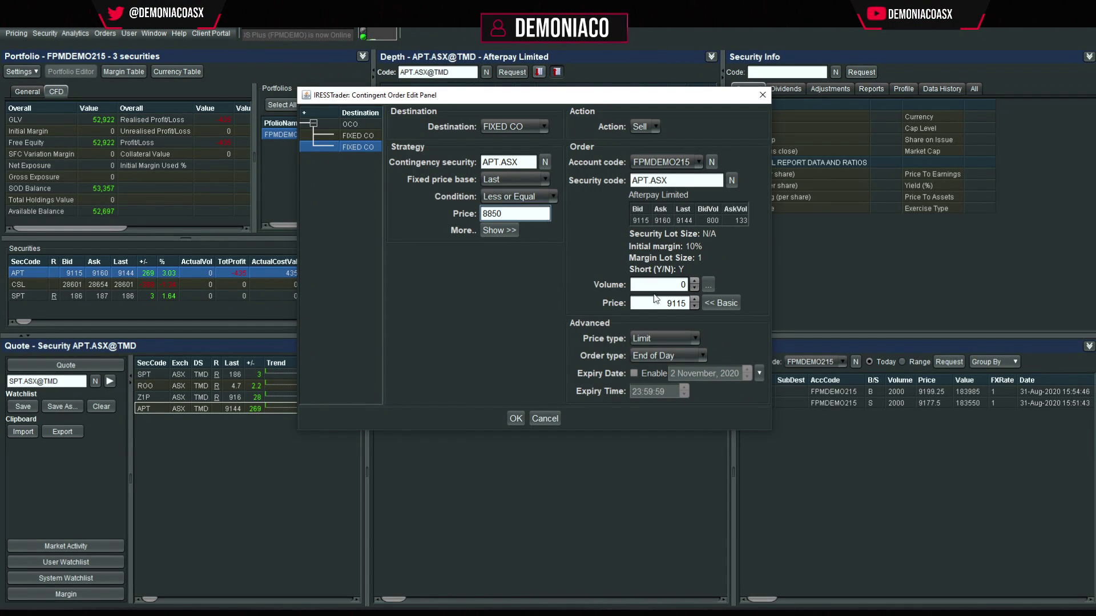
Step: Make the second leg a buy of 1000 shares at a Limit price of 8860
click(645, 126)
click(642, 148)
click(686, 285)
text(1000)
key(Tab)
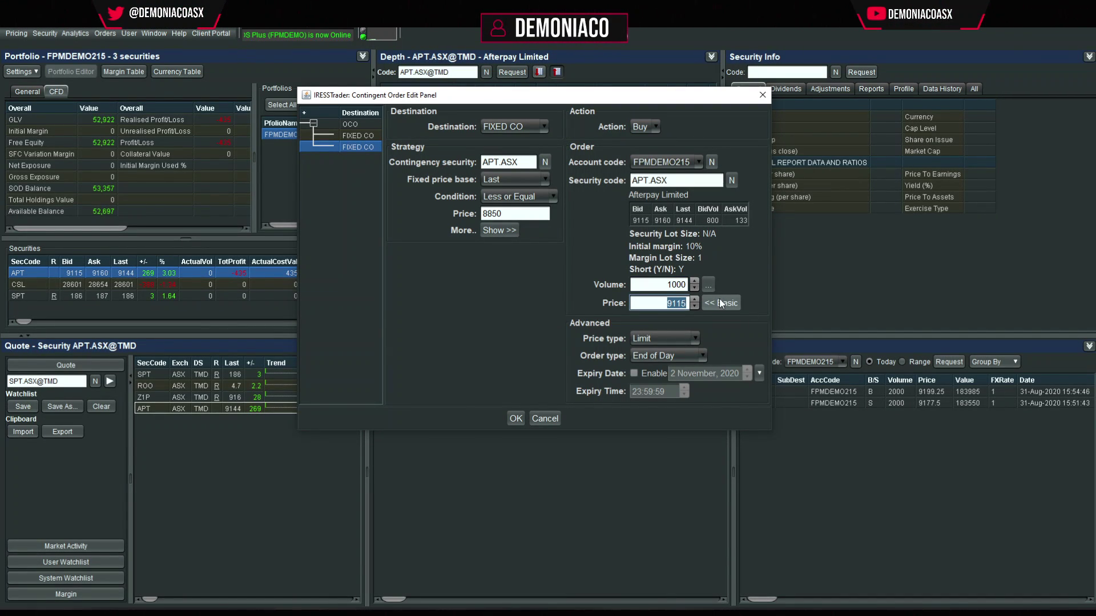
text(8860)
click(693, 338)
click(669, 365)
Step: Recheck the second leg's 8850 trigger, 1000 volume, buy action and 8860 limit
double_click(514, 213)
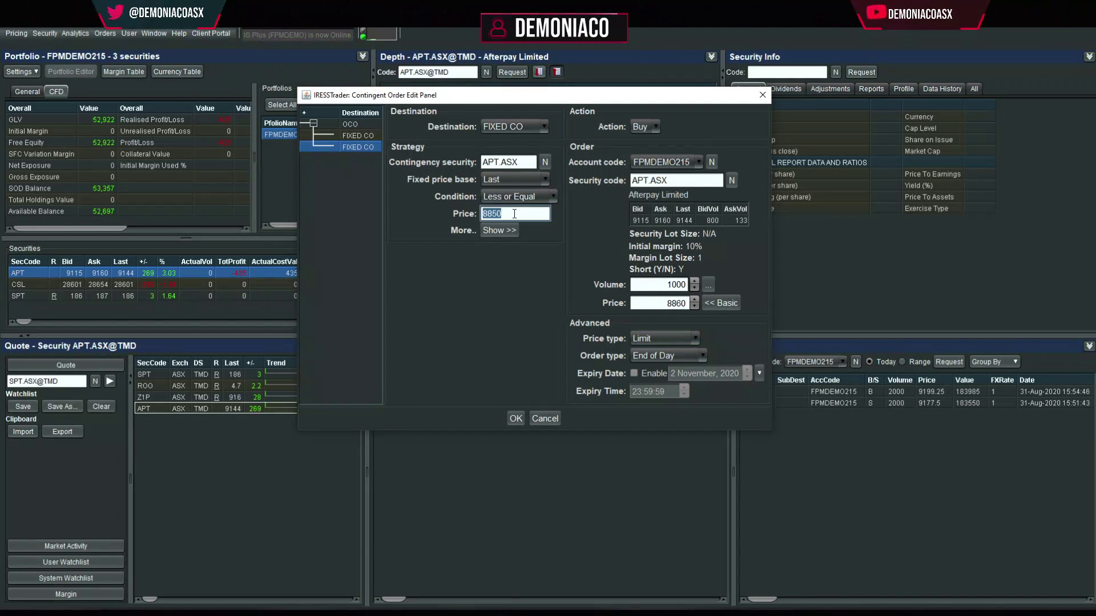
click(502, 214)
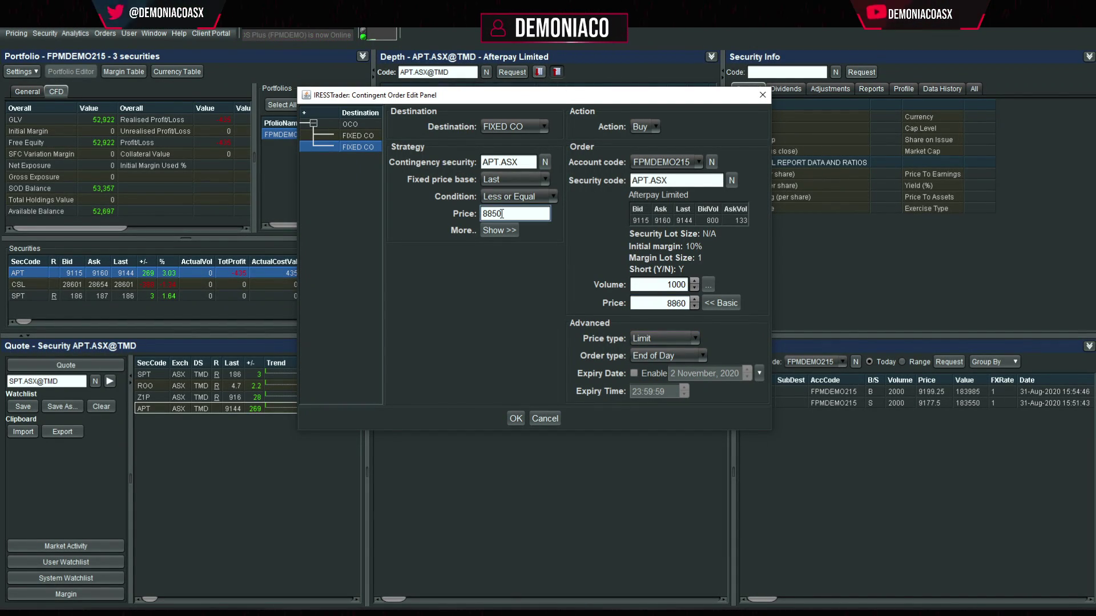
drag(513, 216, 465, 213)
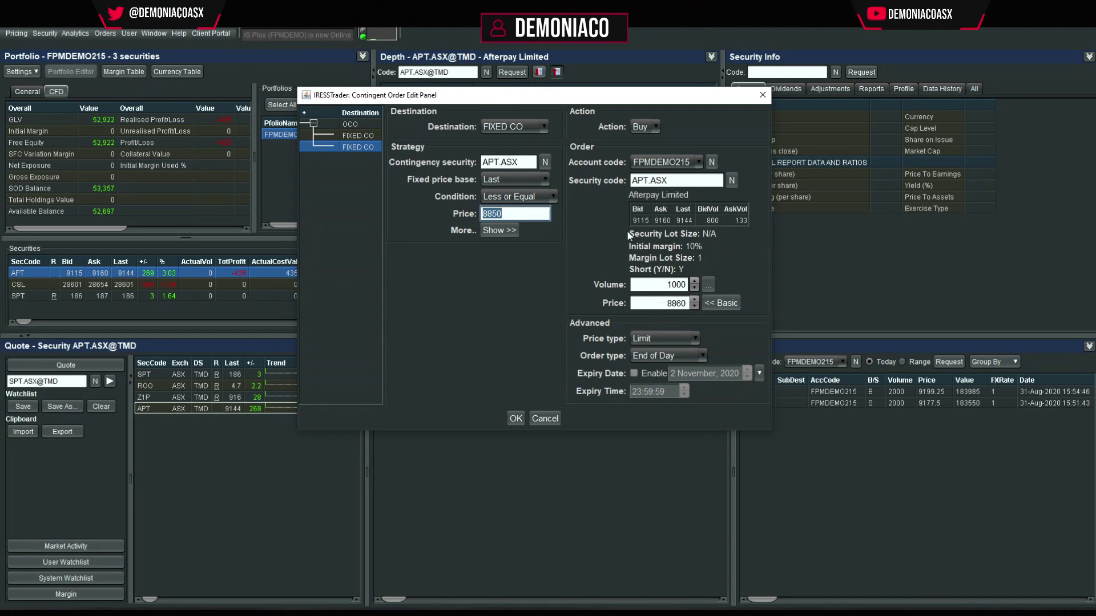
double_click(665, 285)
click(645, 127)
click(640, 137)
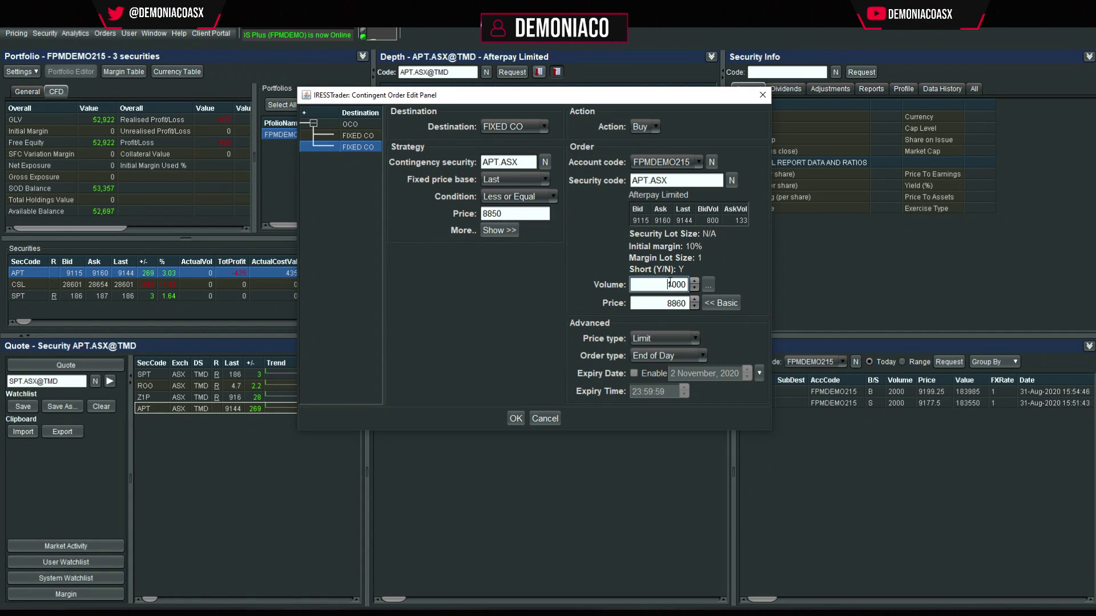
double_click(663, 305)
Step: Submit the APT OCO order with OK and confirm it with Yes
click(516, 419)
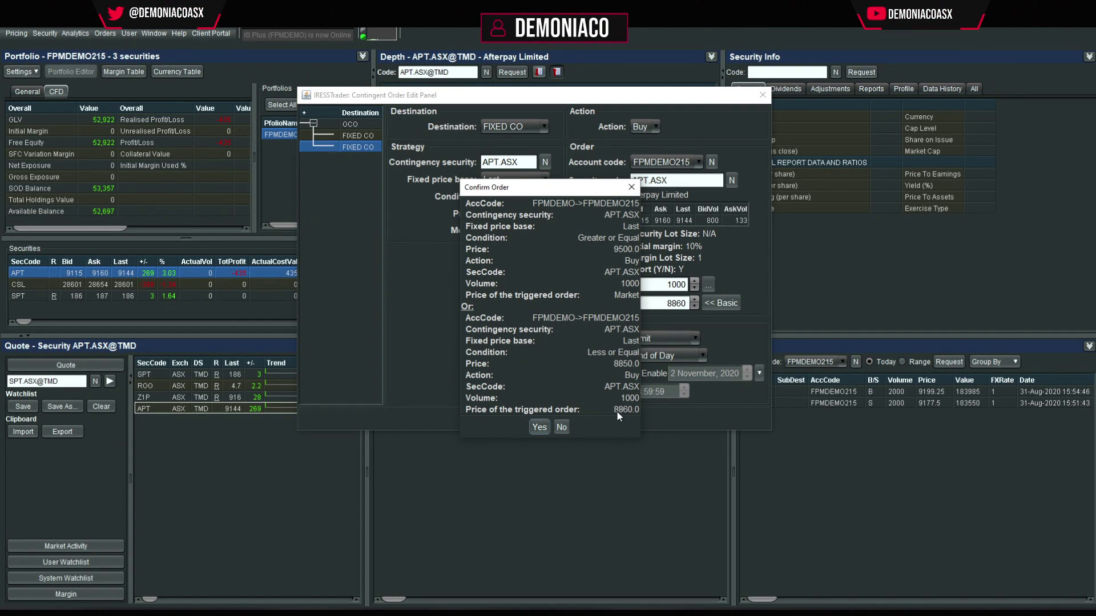
click(539, 428)
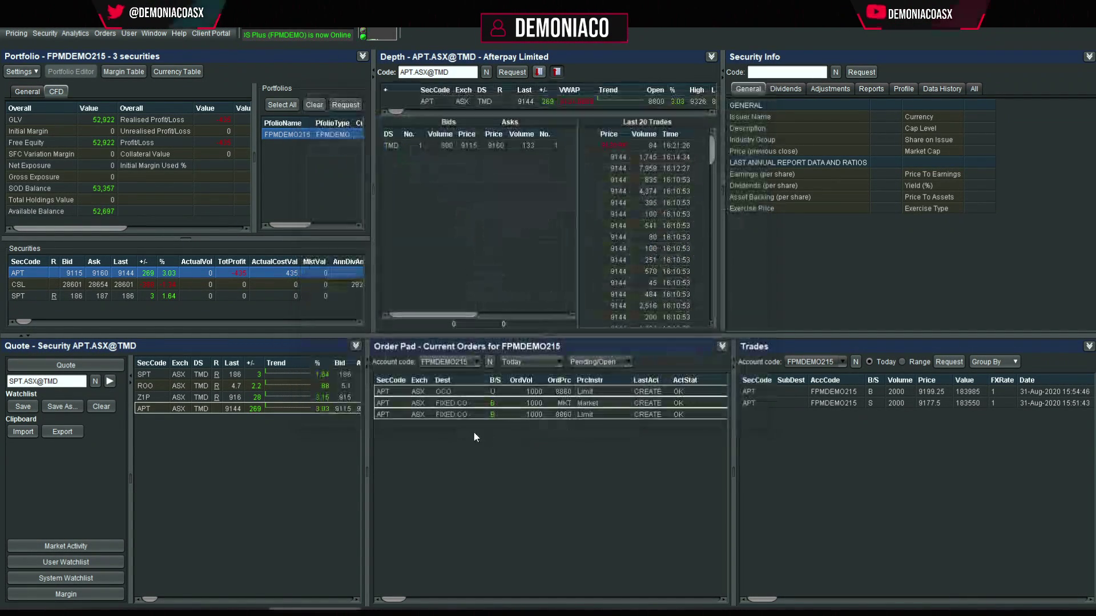
click(484, 392)
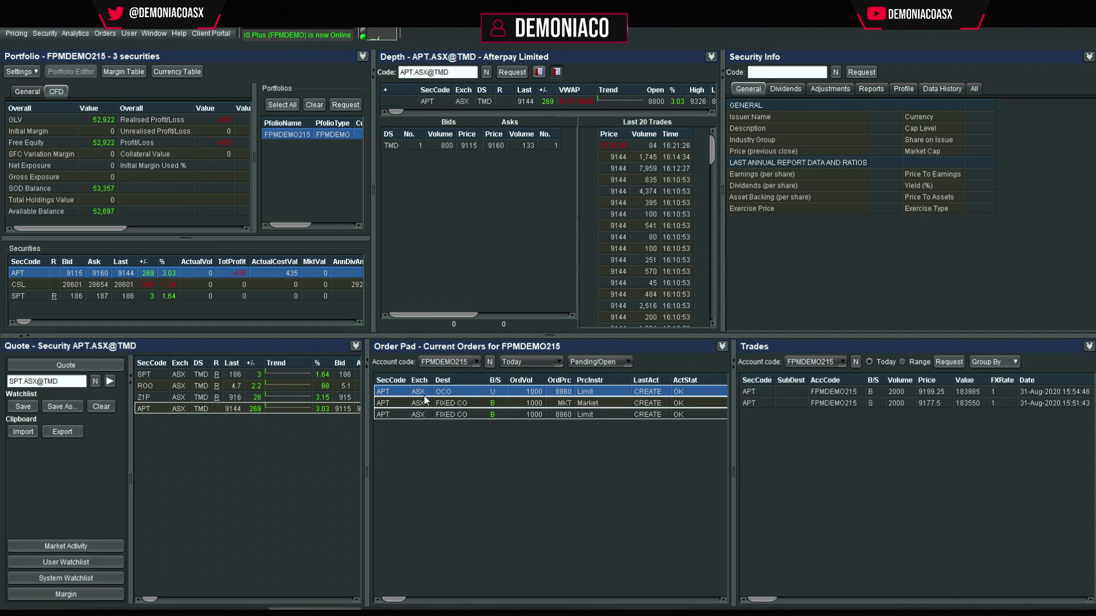
click(527, 404)
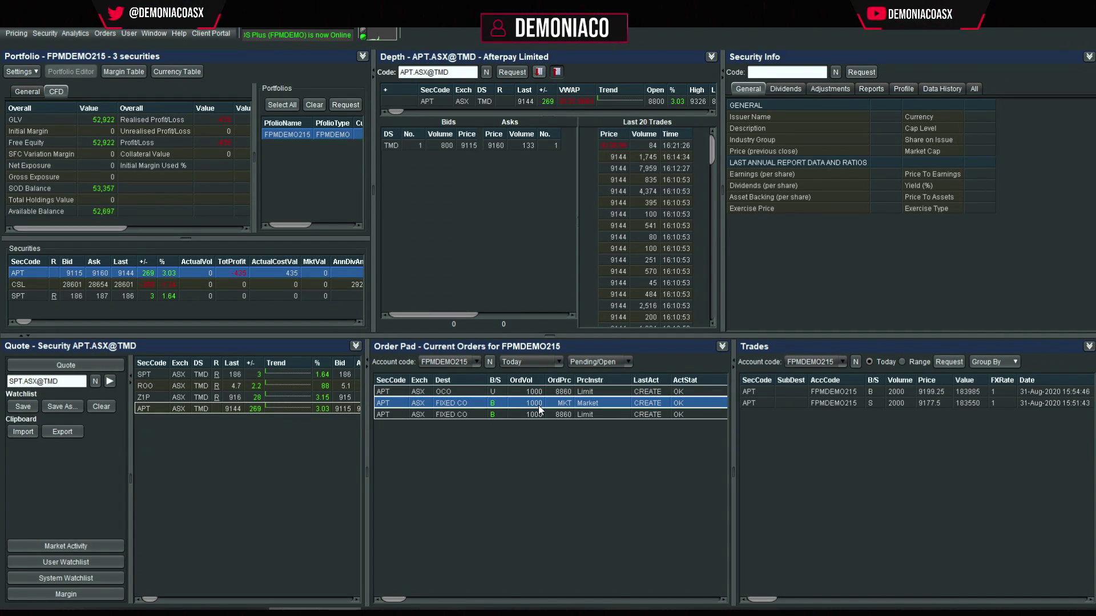
double_click(521, 402)
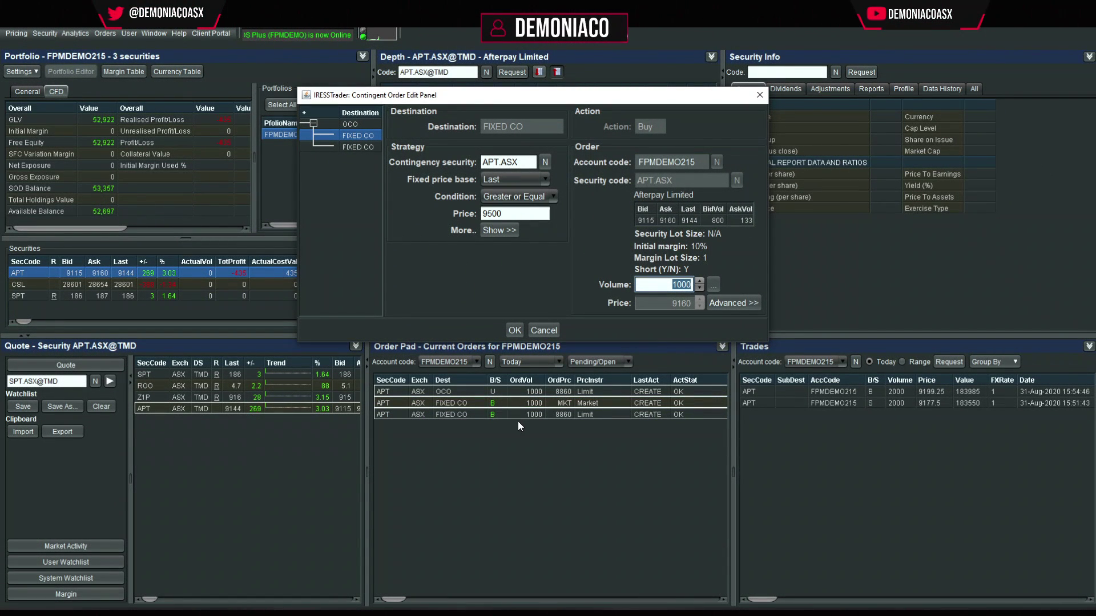
click(523, 413)
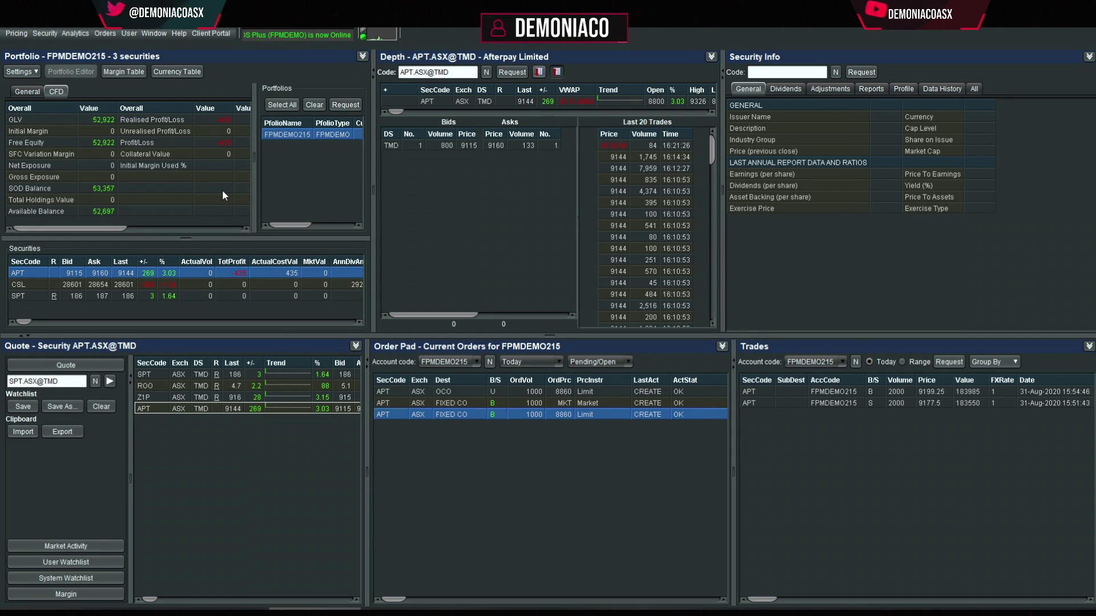
Step: Open the Quick Trade panel in the bottom-left frame from the Orders menu
click(106, 33)
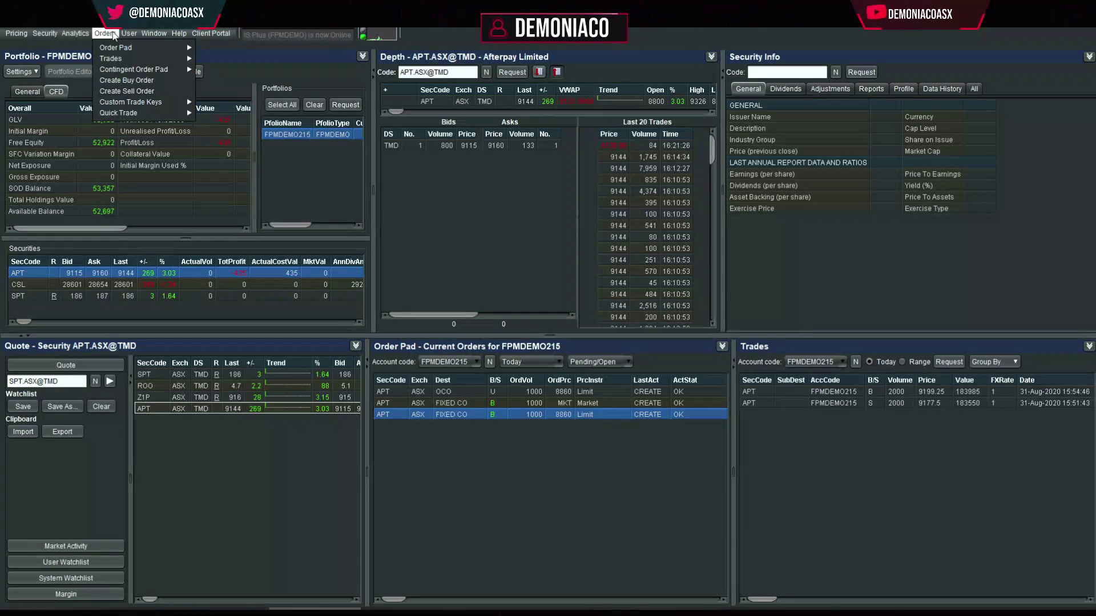
mouse_move(142, 113)
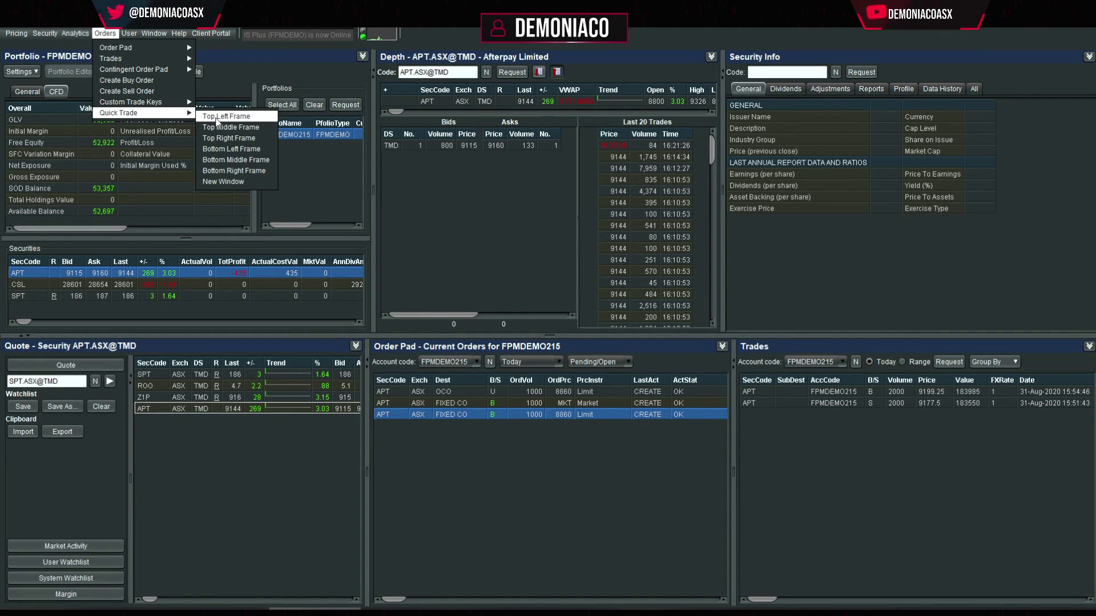
click(242, 138)
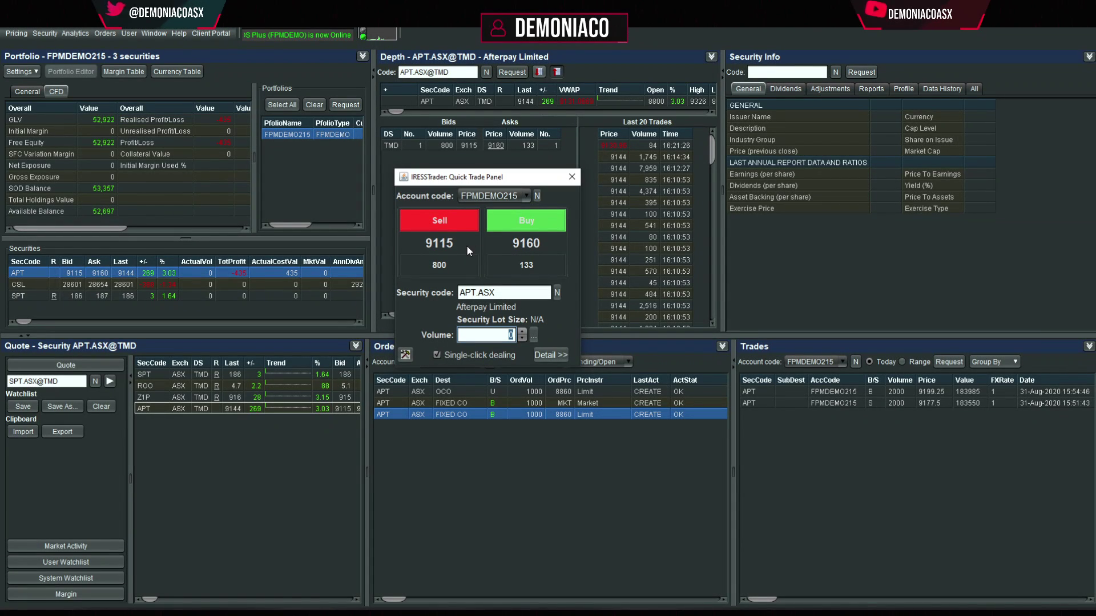
drag(501, 180, 501, 219)
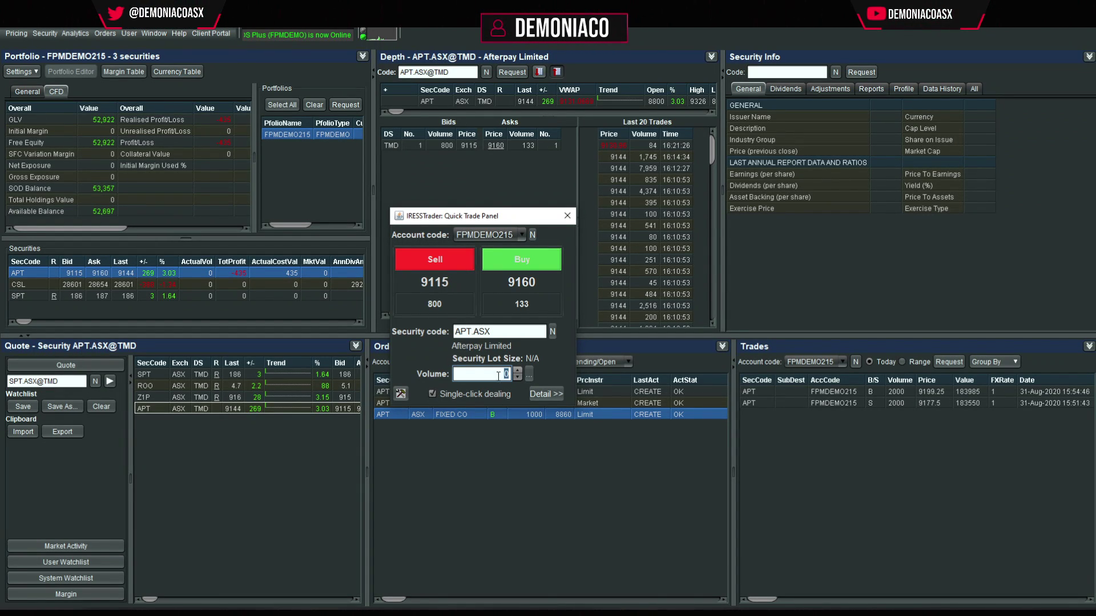
Step: Buy 500 APT at the 9160 ask and acknowledge the submission
text(500)
click(528, 282)
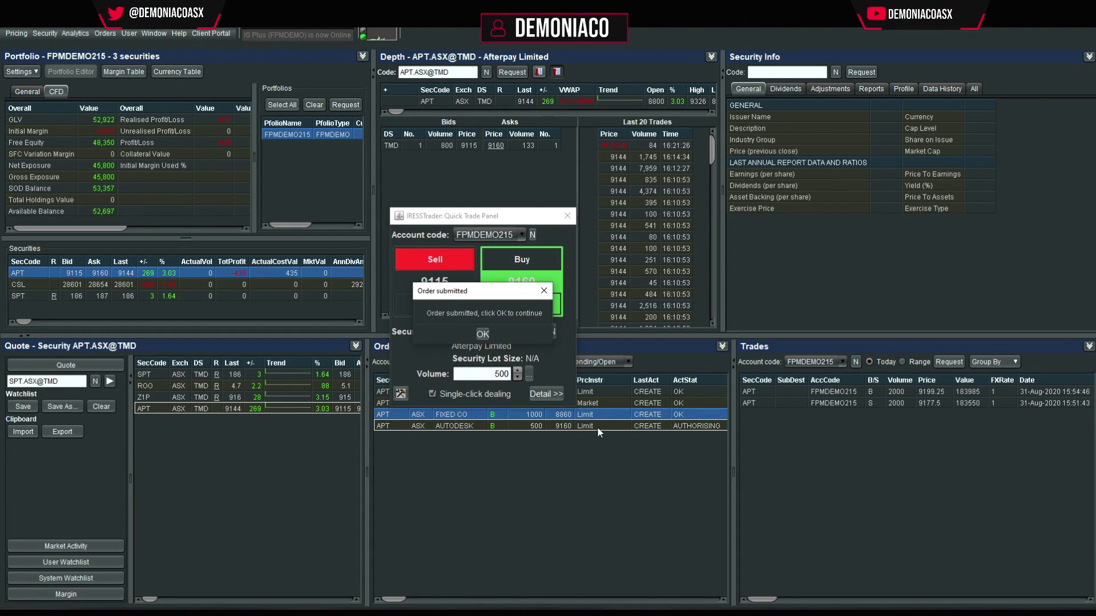
click(483, 333)
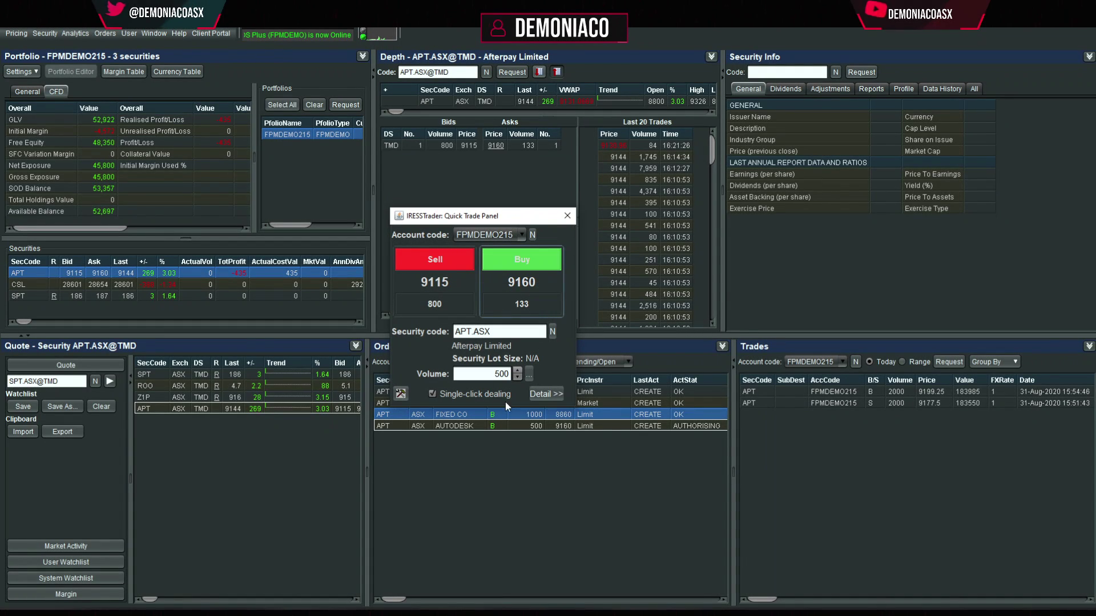
Step: In the detailed order options, set price type to Market to Limit and volume to 500
click(540, 395)
click(529, 404)
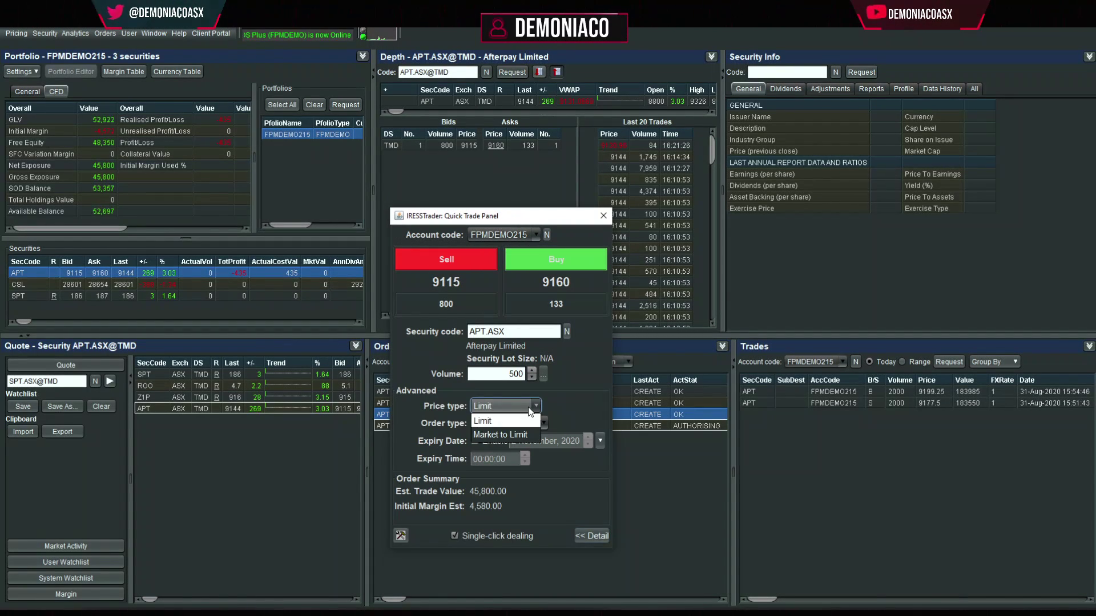
click(514, 436)
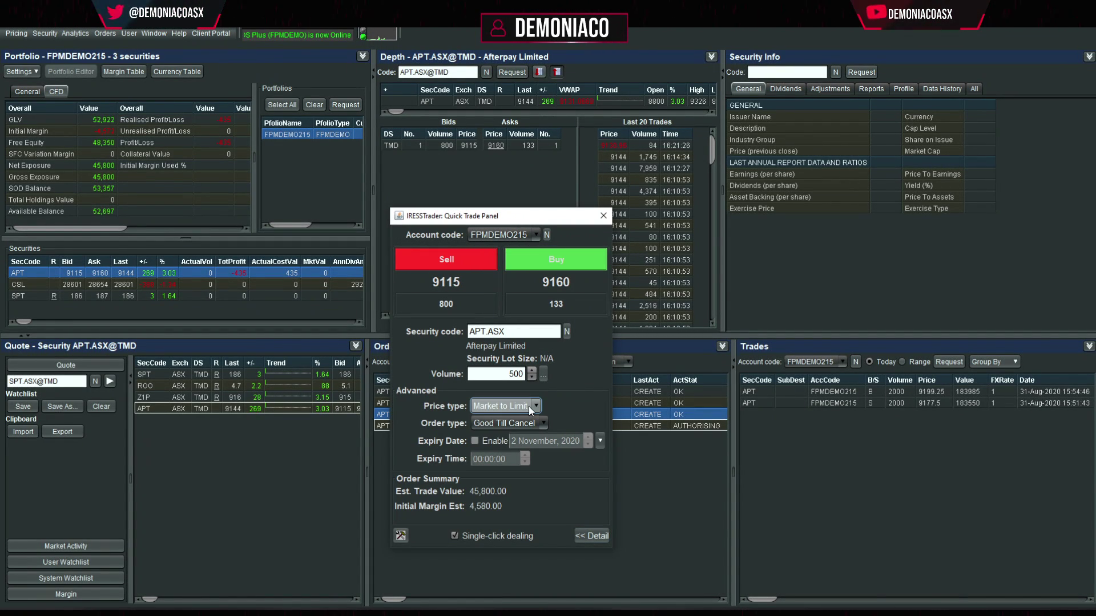
click(544, 373)
click(565, 378)
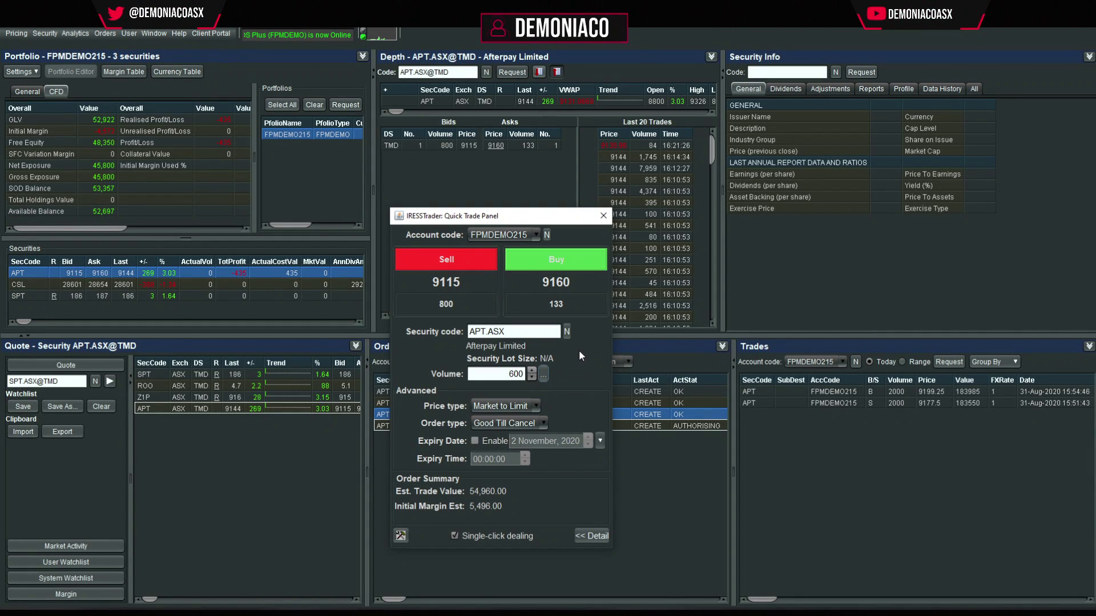
click(590, 535)
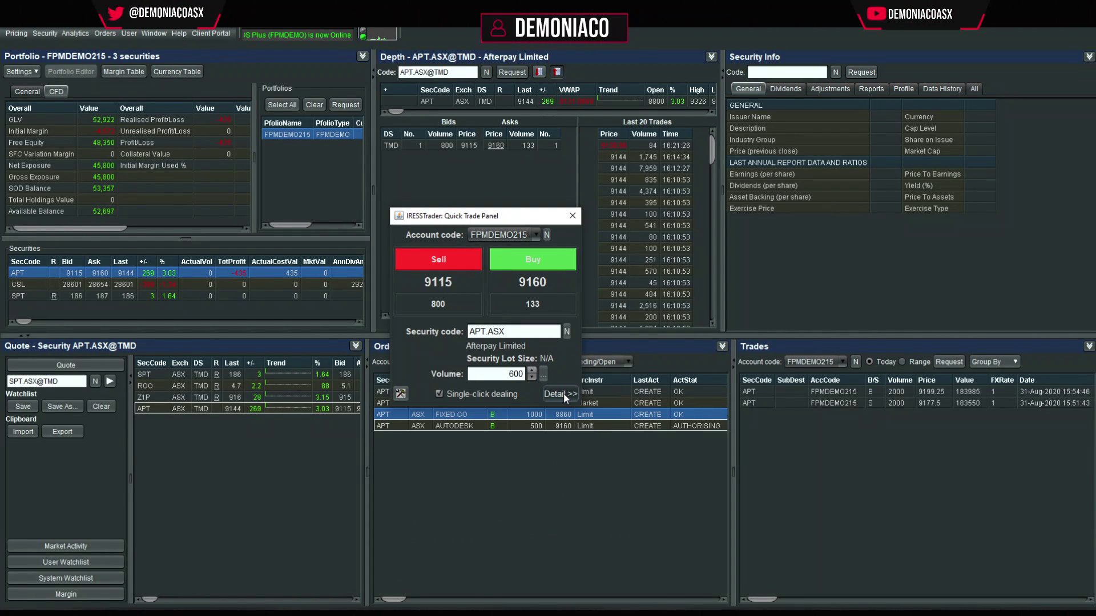
click(563, 392)
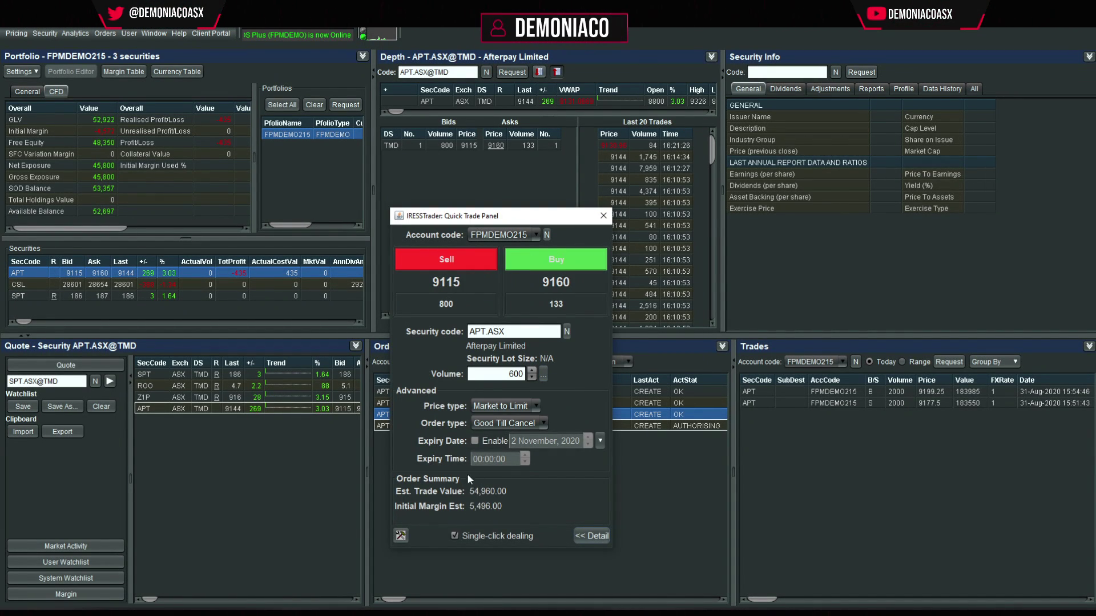
click(494, 374)
key(Down)
double_click(515, 373)
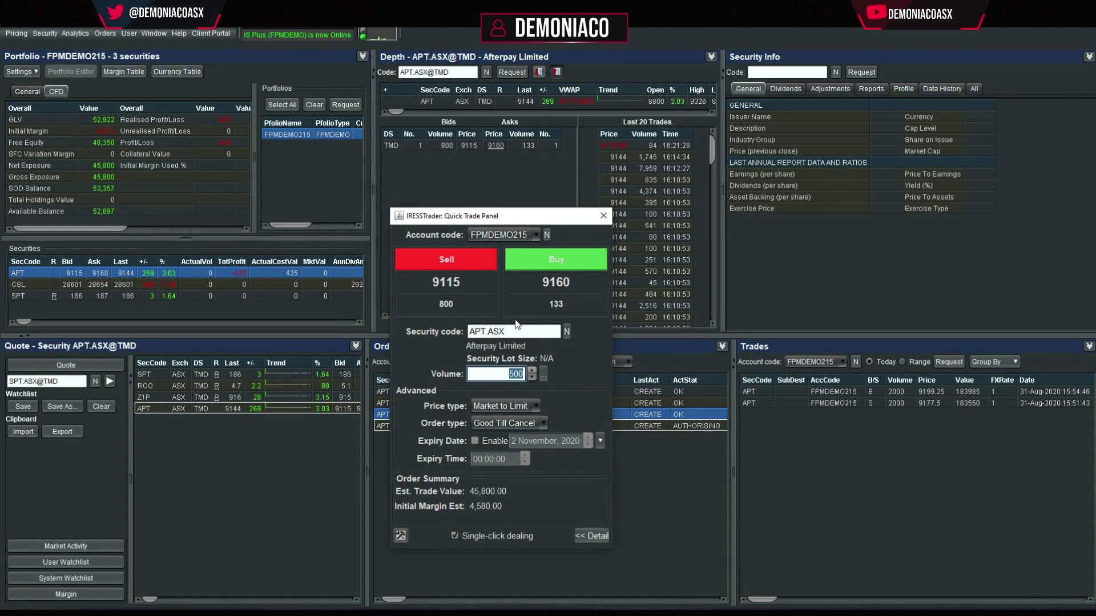
drag(523, 221, 547, 207)
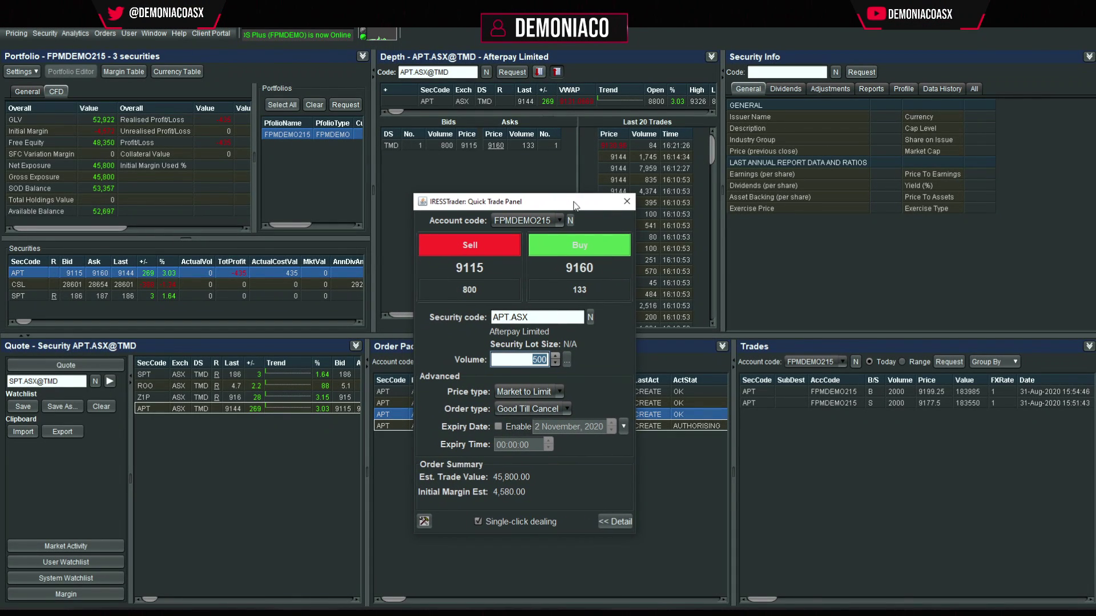
Step: Submit two 500-unit APT Market to Limit buys, then collapse the detail options
click(613, 263)
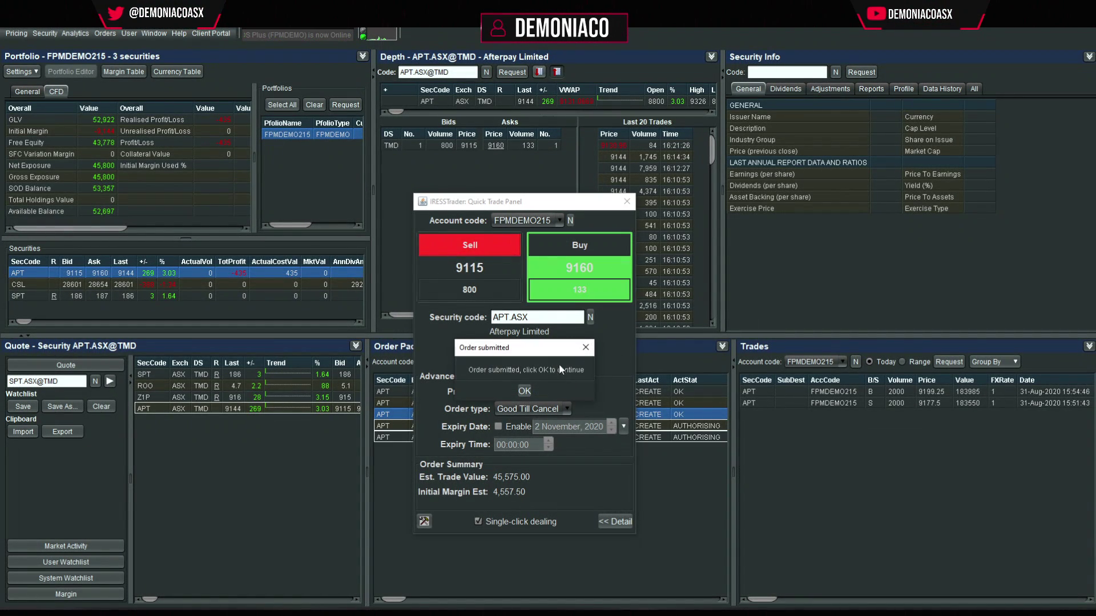
click(523, 390)
click(496, 260)
click(519, 389)
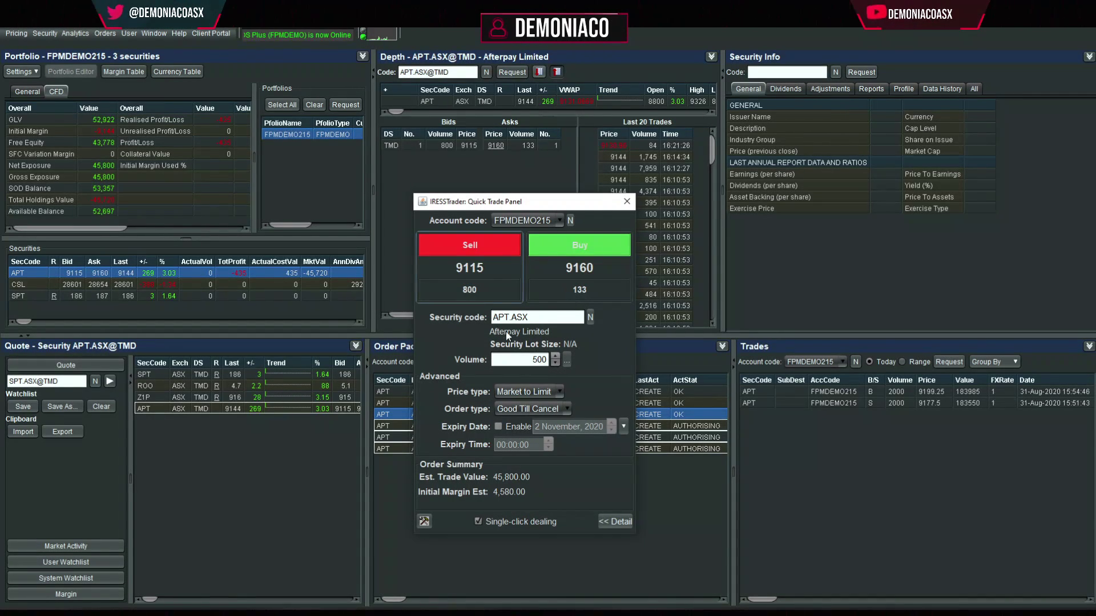
click(531, 359)
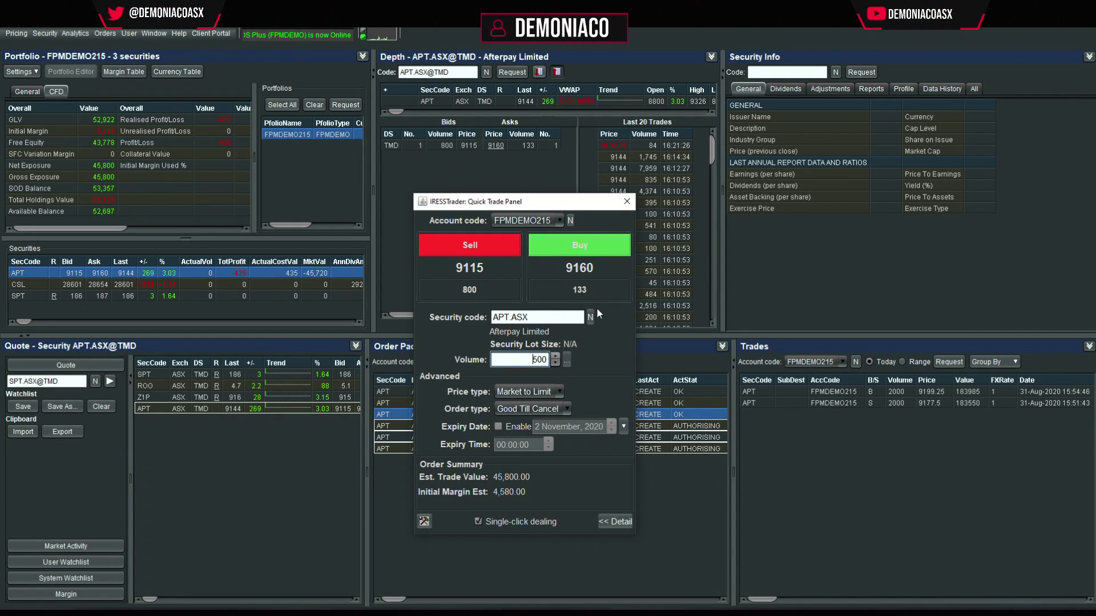
drag(539, 204, 563, 193)
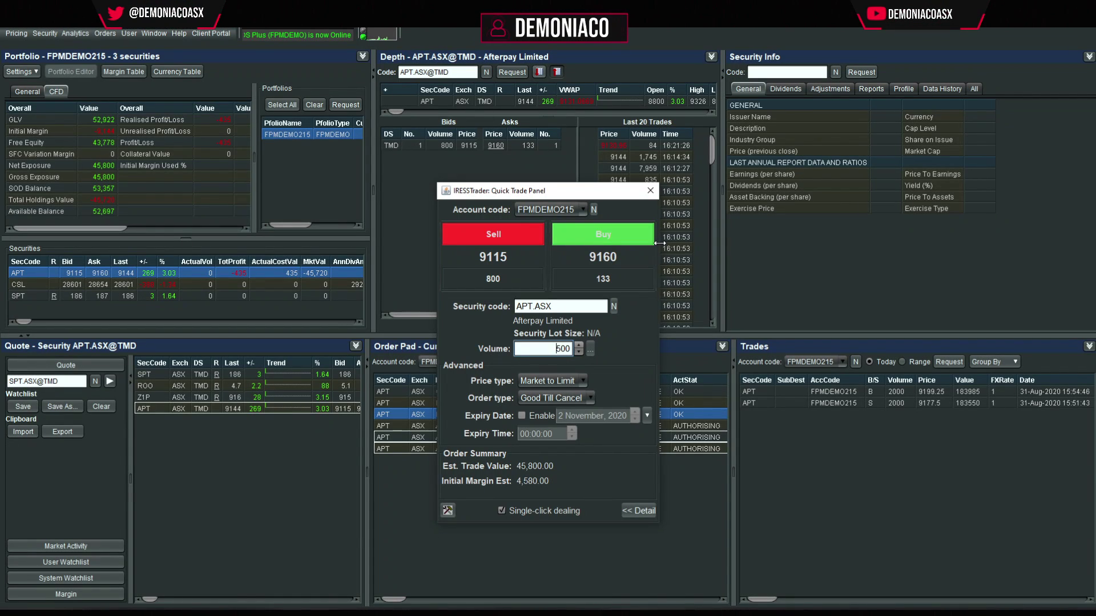
click(641, 511)
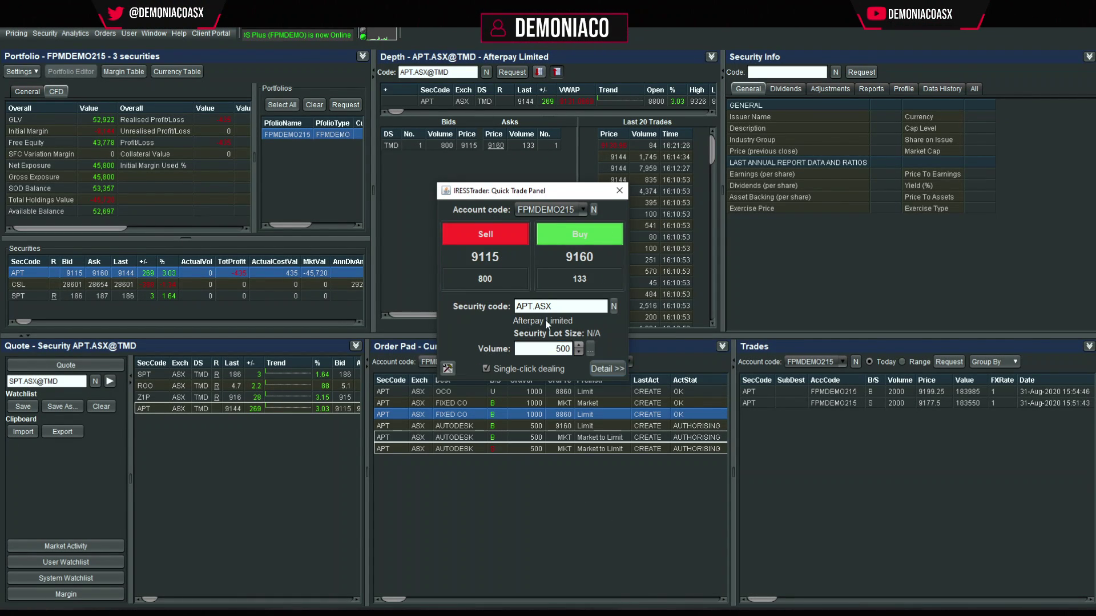